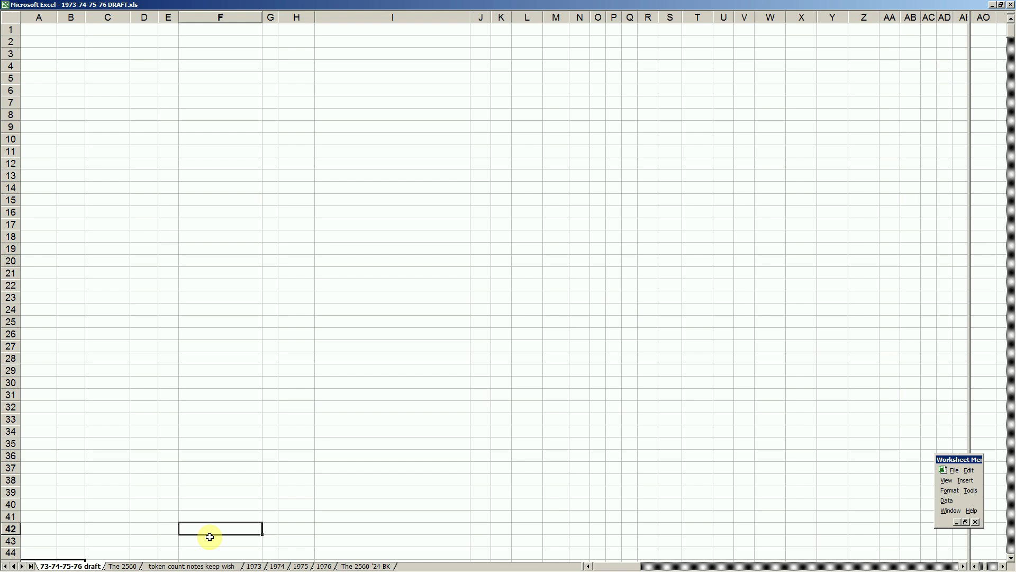
Review the OHP draft slots on the 73-74-75-76 draft sheet from row 45 down to row 51
key(Down)
key(Down)
key(Down)
key(Down)
key(Down)
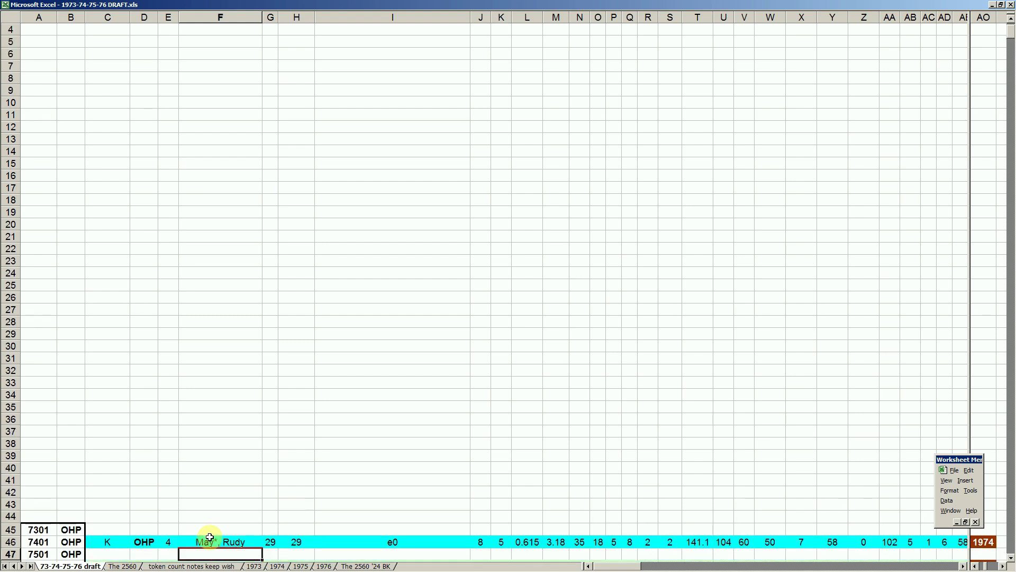
key(Down)
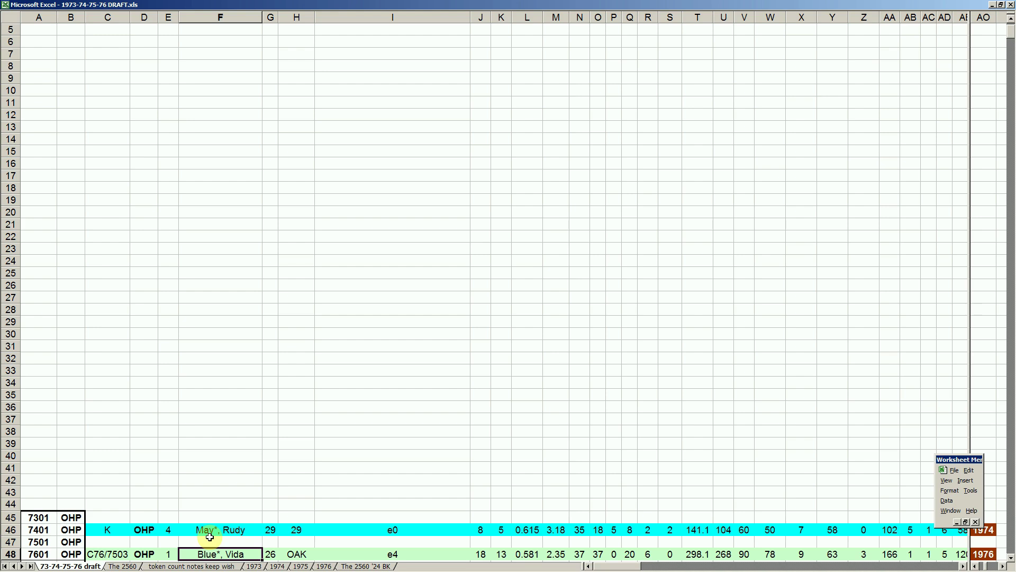
key(Down)
key(Down)
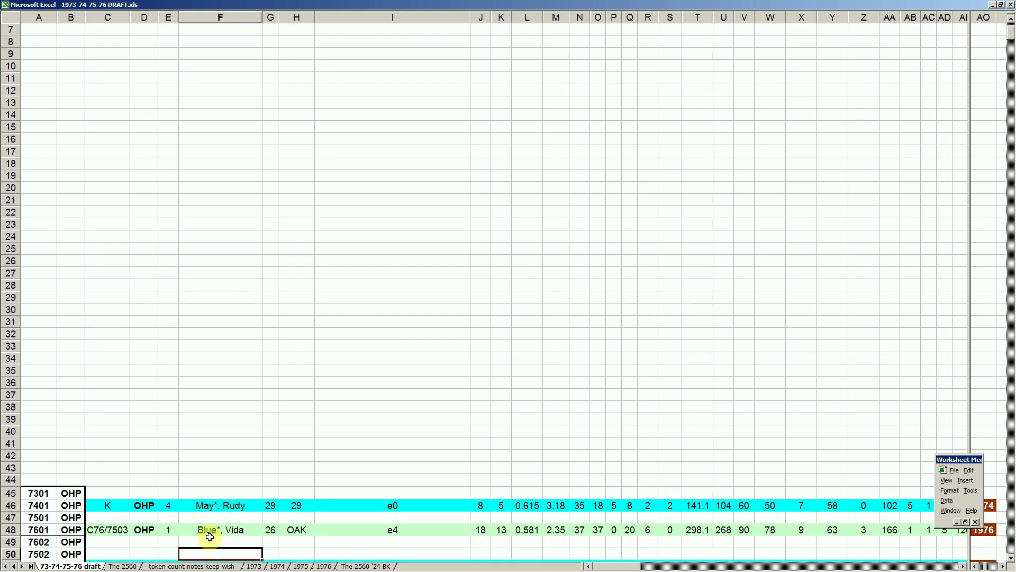
key(Down)
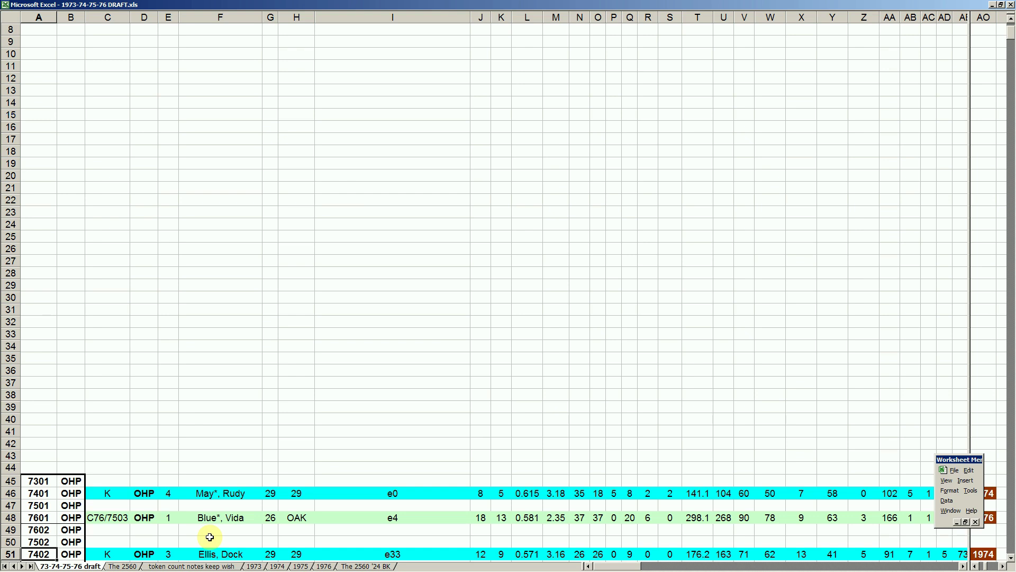
Examine the entries of OHP pick 7402 across row 51, up to the columns beside the player's name
key(Right)
key(Right)
key(Right)
key(Right)
key(Right)
key(Right)
key(Right)
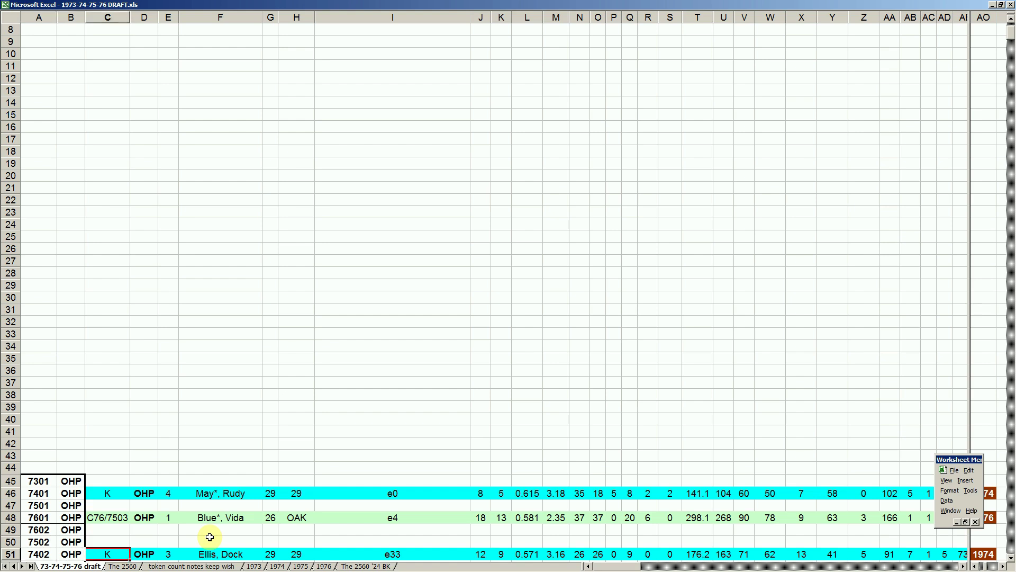
Compare the column G values of the OHP picks in rows 46, 48 and 51, ending at row 52
key(Left)
key(Up)
key(Up)
key(Up)
key(Up)
key(Up)
key(Down)
key(Down)
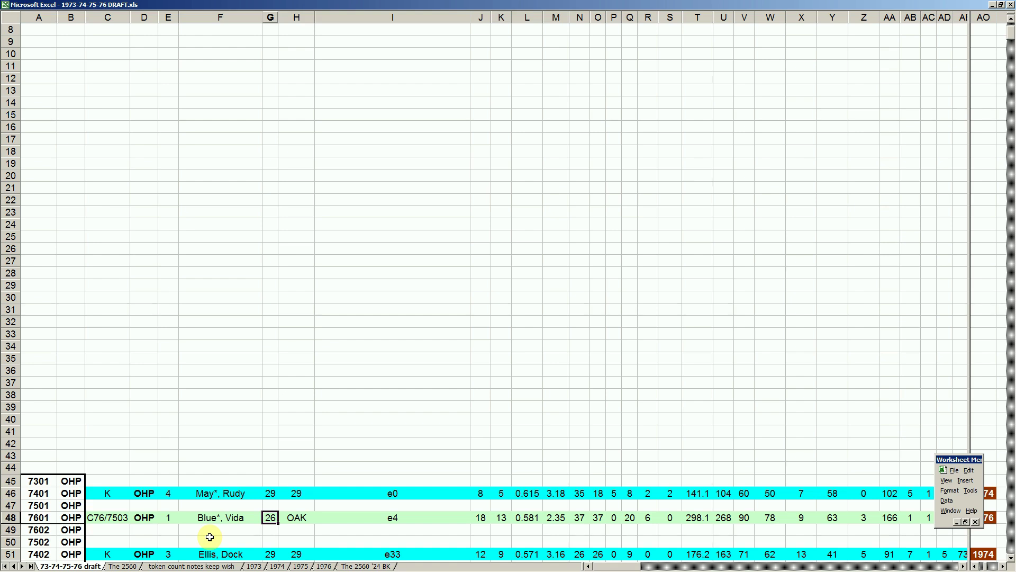
key(Down)
key(Down)
key(Down)
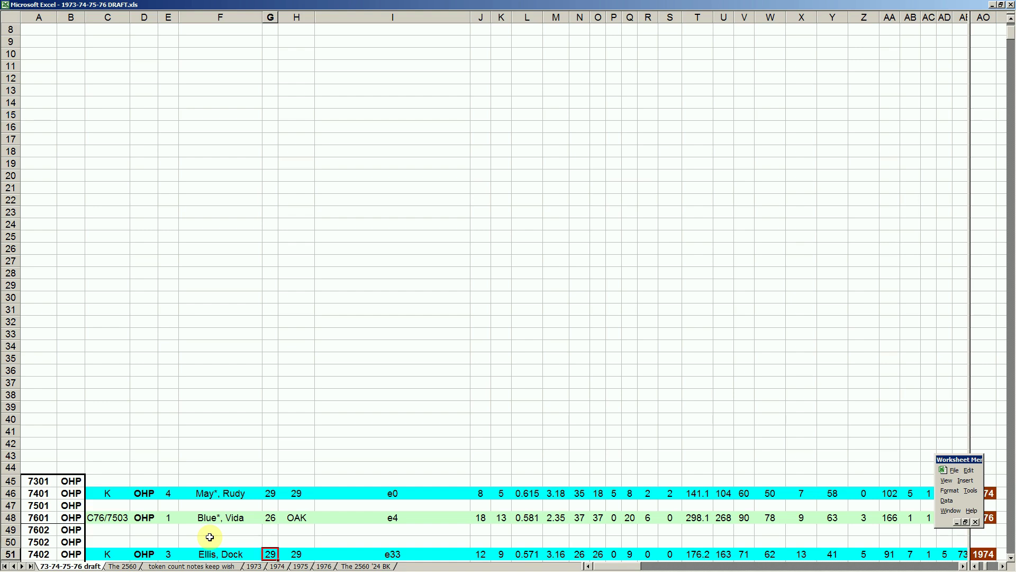
key(Up)
key(Up)
key(Up)
key(Up)
key(Up)
key(Down)
key(Down)
key(Down)
key(Down)
key(Down)
key(Down)
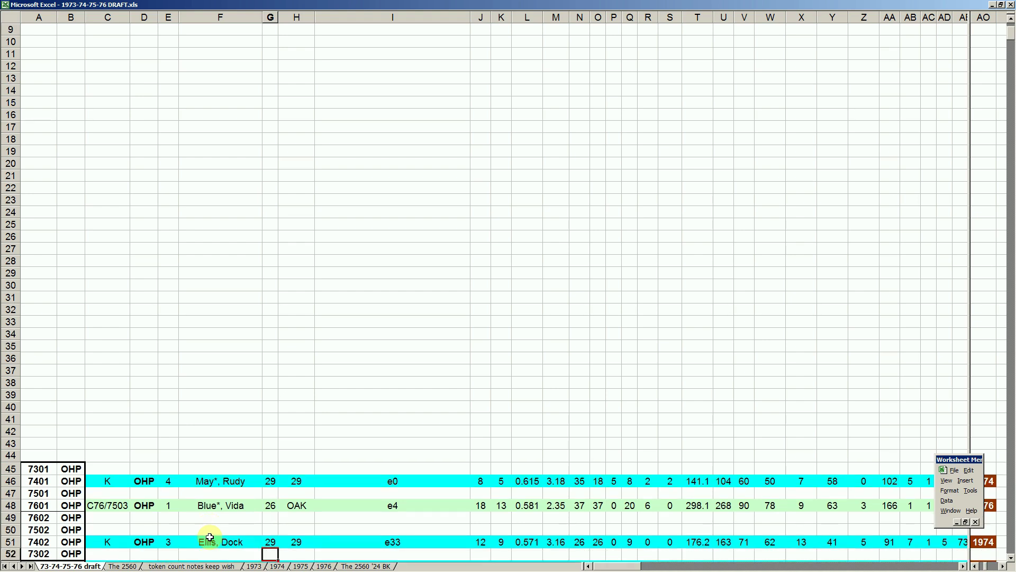
Review the STL draft slots down to row 60, returning to the player name of pick 7301 in row 53
key(Down)
key(Down)
key(Down)
key(Down)
key(Down)
key(Down)
key(Down)
key(Down)
key(Up)
key(Up)
key(Up)
key(Up)
key(Up)
key(Up)
key(Up)
key(Left)
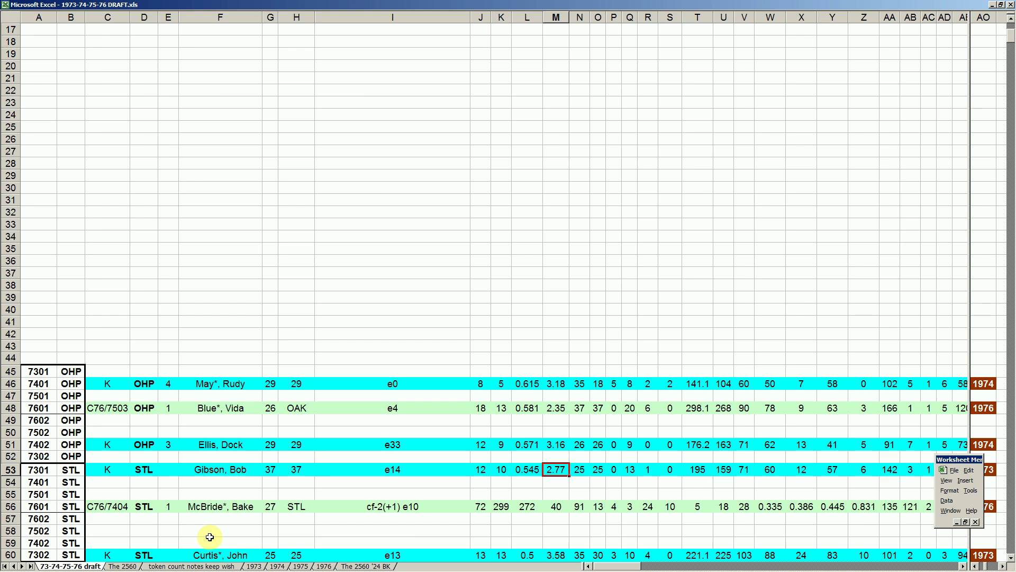
key(Left)
key(Left)
key(Left)
key(Left)
key(Left)
key(Left)
key(Left)
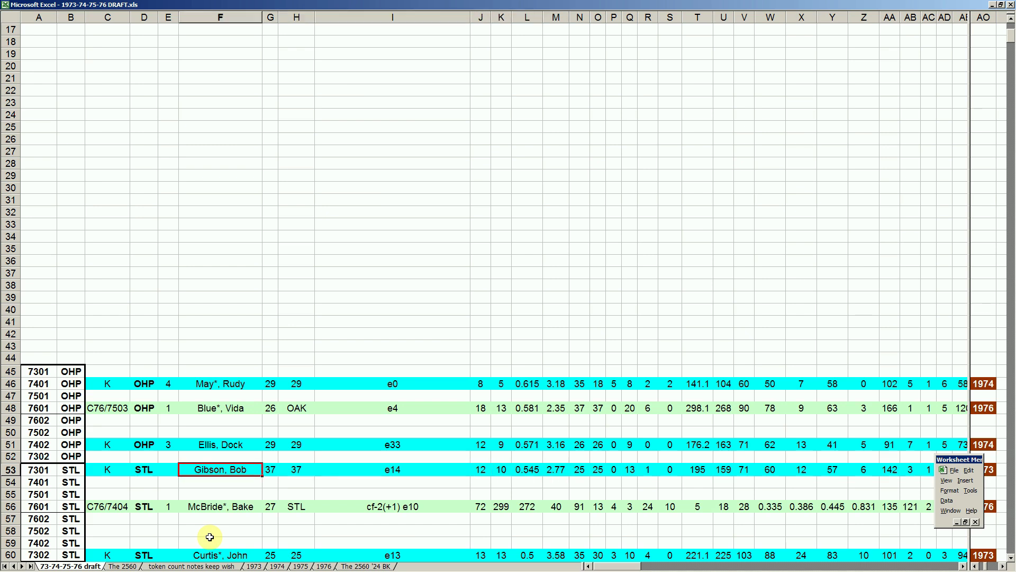
Examine the statistics of STL pick 7301 across row 53 through column AI, returning to its slot number in column A
key(Right)
key(Right)
key(Right)
key(Right)
key(Right)
key(Right)
key(Right)
key(Right)
key(Right)
key(Right)
key(Right)
key(Right)
key(Right)
key(Right)
key(Right)
key(Right)
key(Right)
key(Right)
key(Right)
key(Right)
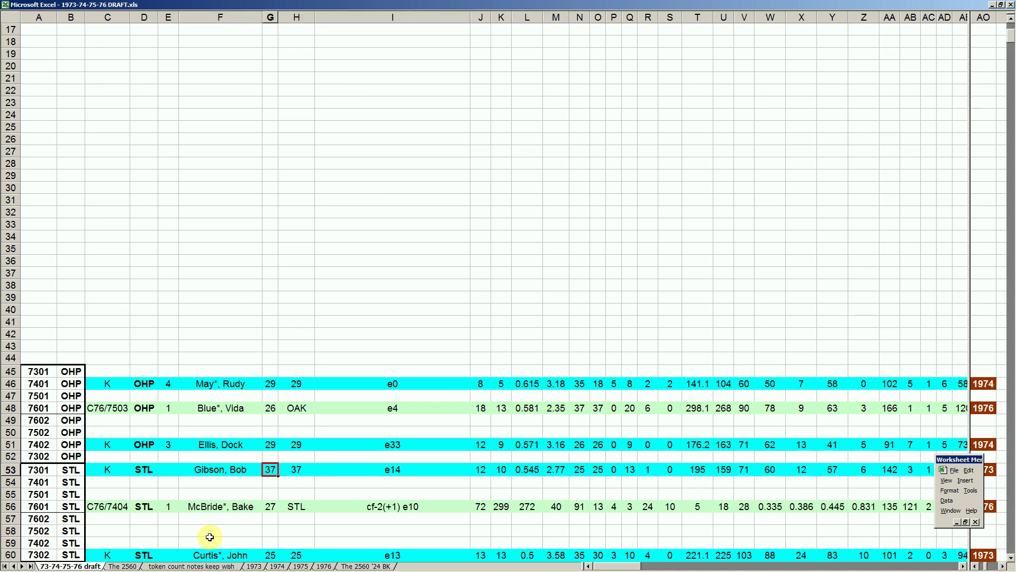
key(Right)
key(Right)
key(Right)
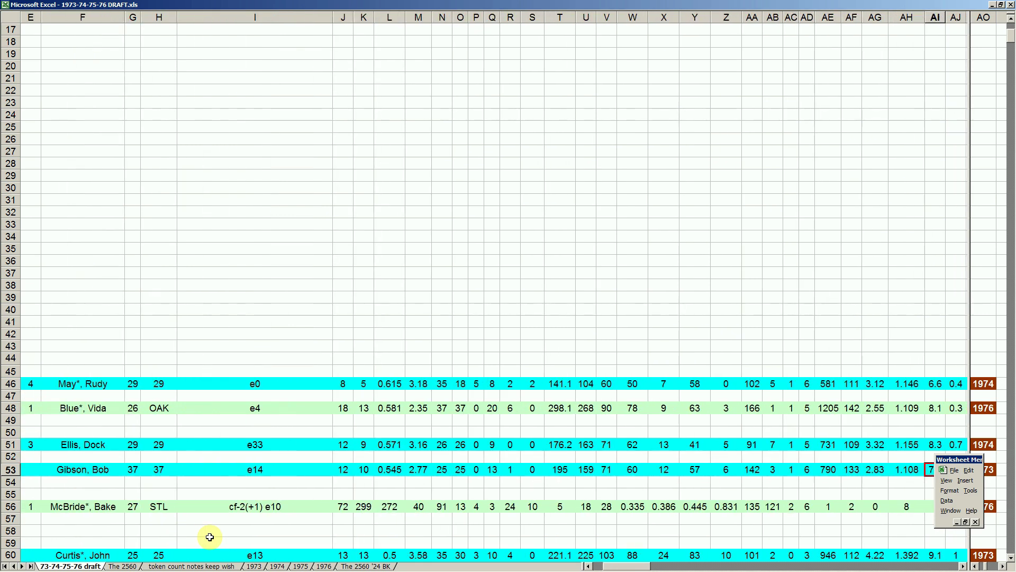
key(Left)
key(Left)
key(Left)
key(Left)
key(Left)
key(Left)
key(Left)
key(Left)
key(Left)
key(Left)
key(Left)
key(Left)
key(Left)
key(Left)
key(Left)
key(Left)
key(Left)
key(Left)
key(Left)
key(Left)
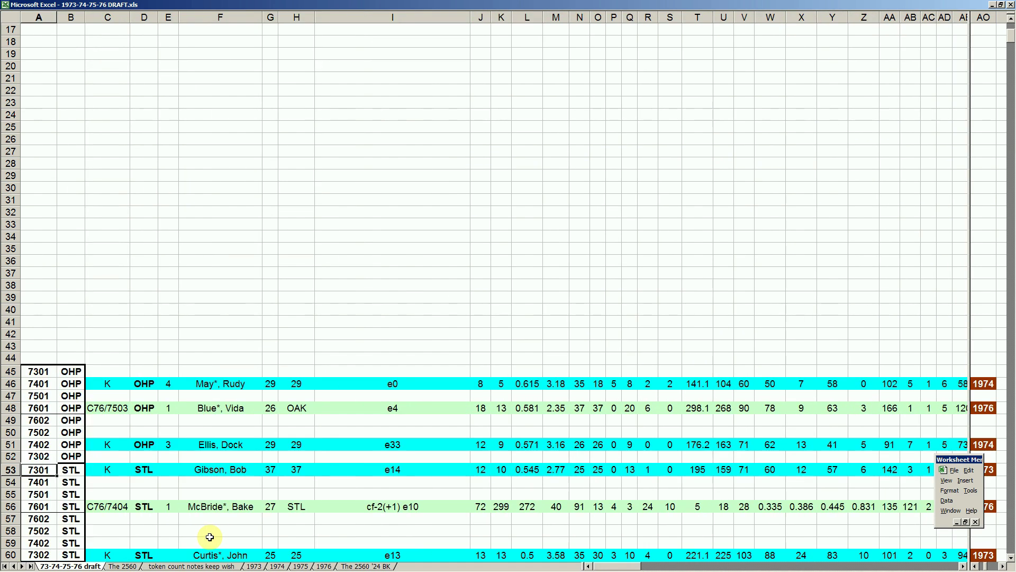
Review the remaining STL draft slots down to the player name of pick 7302 in row 60
key(Down)
key(Right)
key(Down)
key(Down)
key(Down)
key(Down)
key(Down)
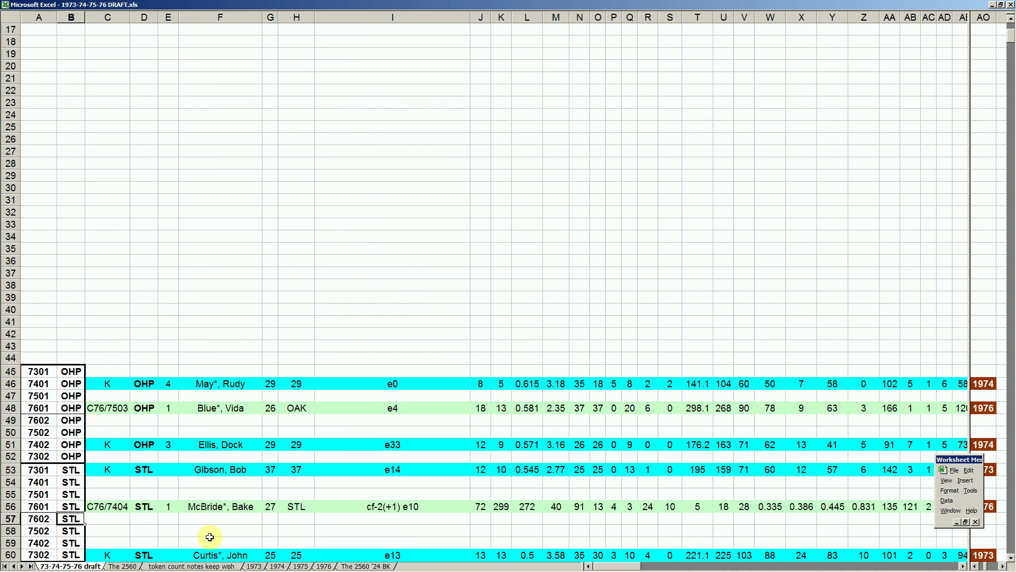
key(Right)
key(Right)
key(Down)
key(Right)
key(Right)
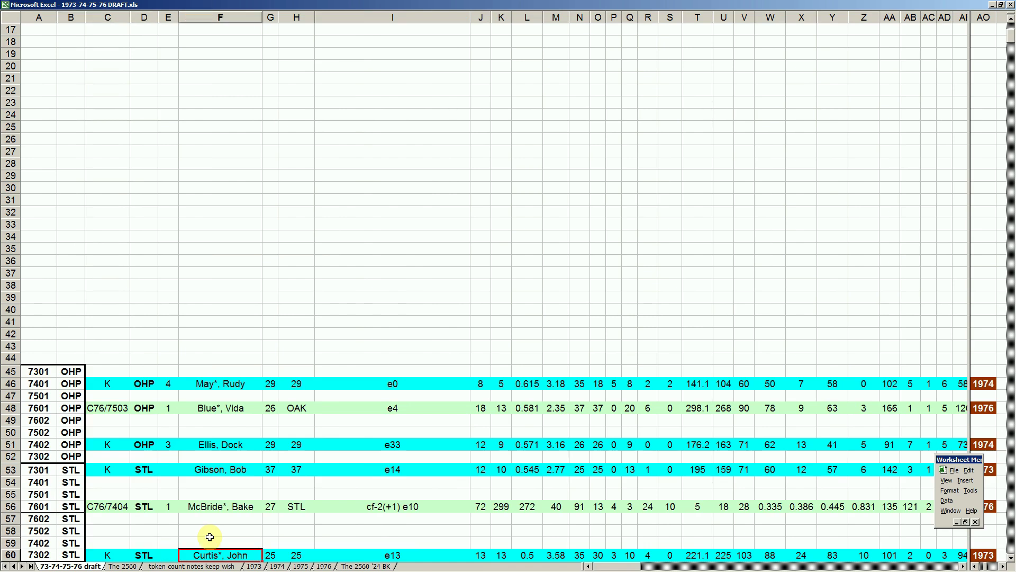
Examine the statistics of STL pick 7302 across row 60 through column AH, returning to its team code in column B
key(Right)
key(Right)
key(Right)
key(Right)
key(Right)
key(Right)
key(Right)
key(Right)
key(Right)
key(Right)
key(Right)
key(Right)
key(Right)
key(Right)
key(Right)
key(Right)
key(Right)
key(Right)
key(Right)
key(Right)
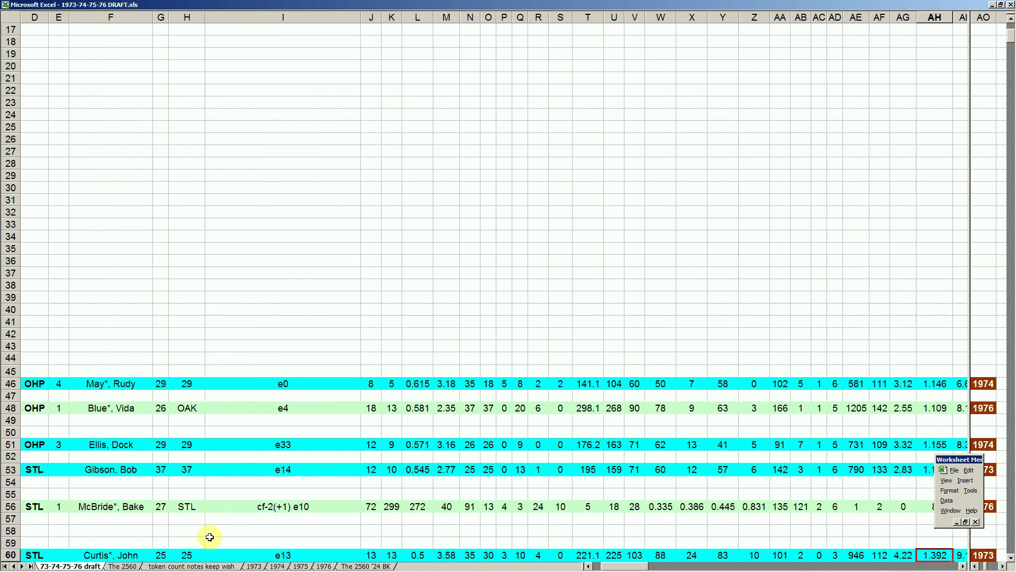
key(Left)
key(Right)
key(Left)
key(Left)
key(Left)
key(Left)
key(Left)
key(Left)
key(Left)
key(Left)
key(Left)
key(Left)
key(Left)
key(Left)
key(Left)
key(Left)
key(Left)
key(Left)
key(Left)
key(Left)
key(Left)
key(Left)
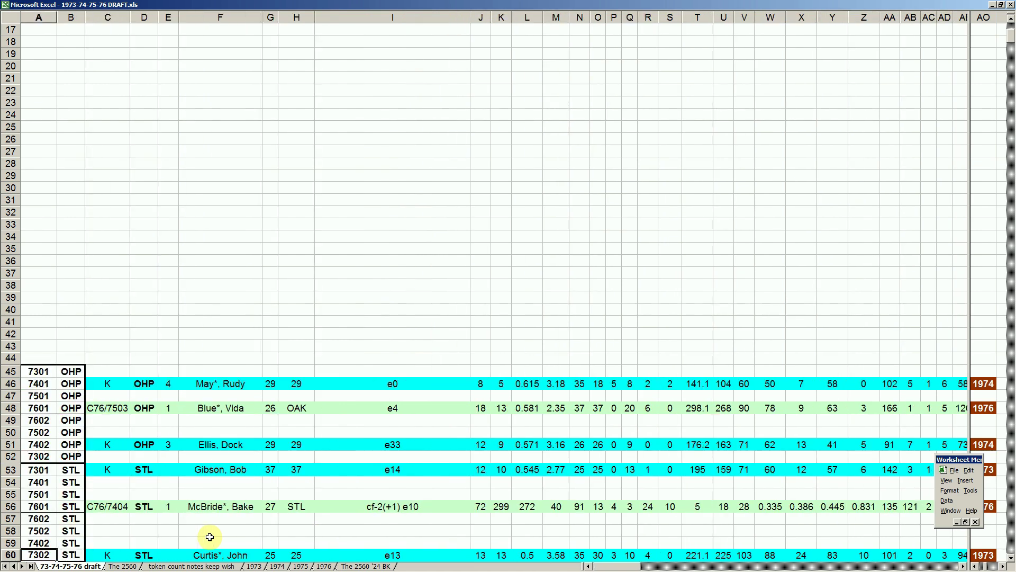
key(Right)
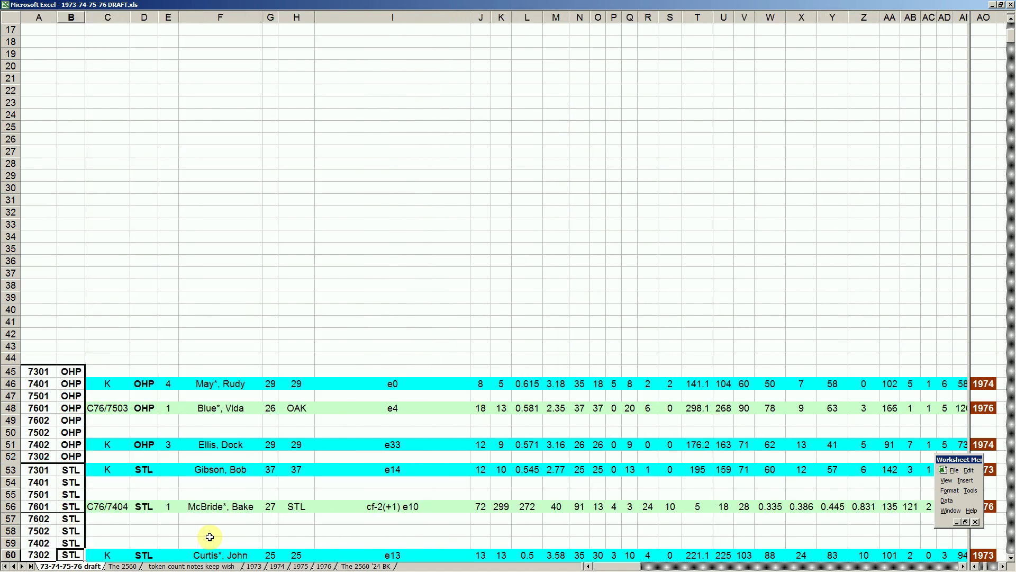
Review the NYY draft slots in column B from row 61 down to pick 7302 in row 68
key(Down)
key(Down)
key(Down)
key(Down)
key(Down)
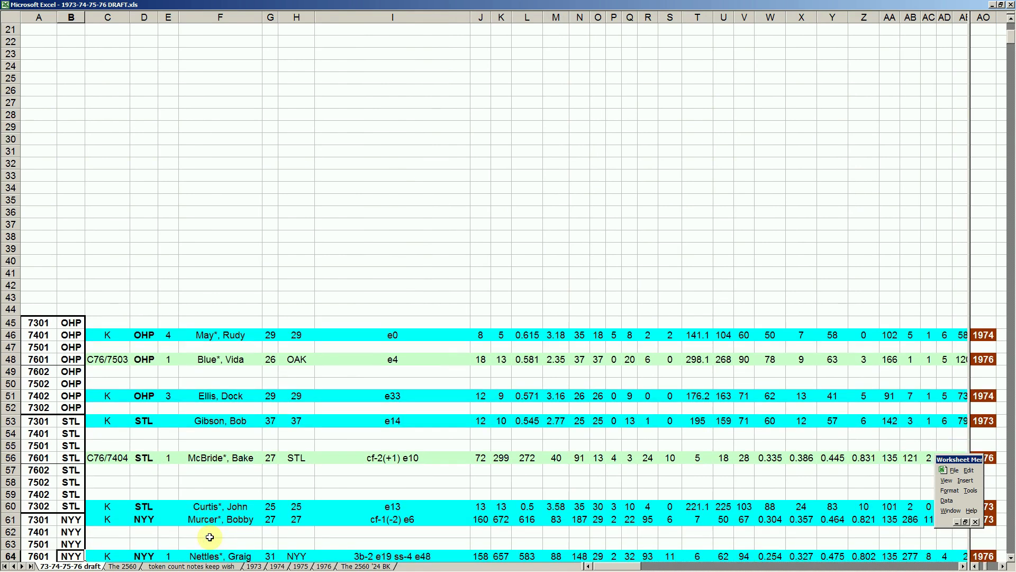
key(Down)
key(Down)
key(Down)
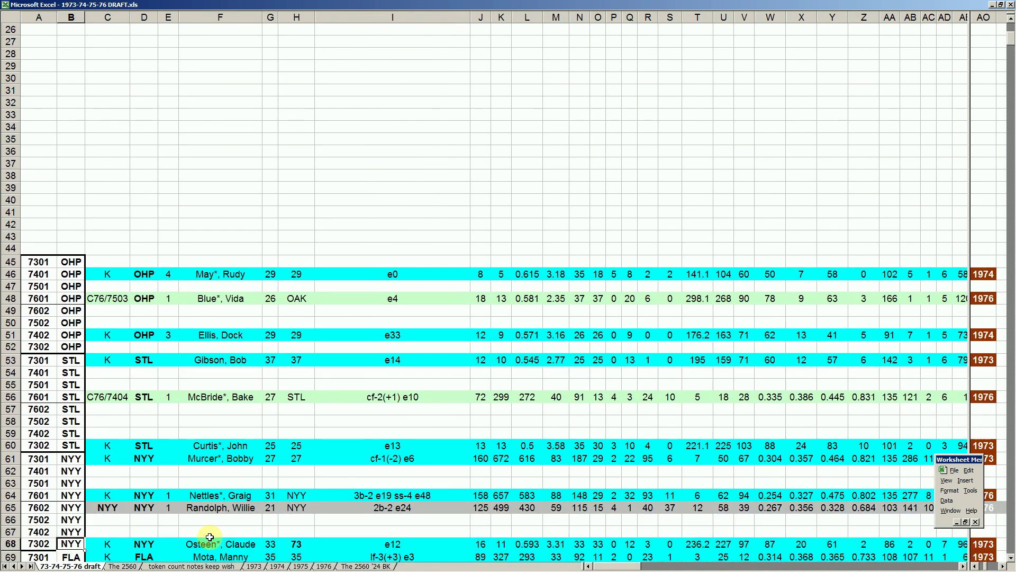
Switch to the CAROUSEL 73-76 2025.xls workbook and open its Trades Carousele024 sheet at the player column
mouse_move(193, 568)
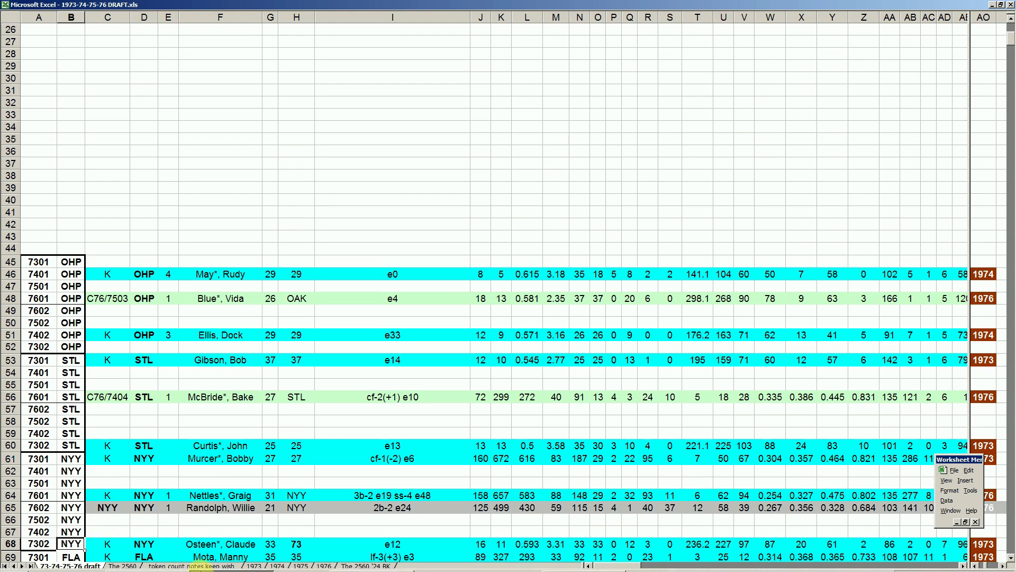
click(164, 565)
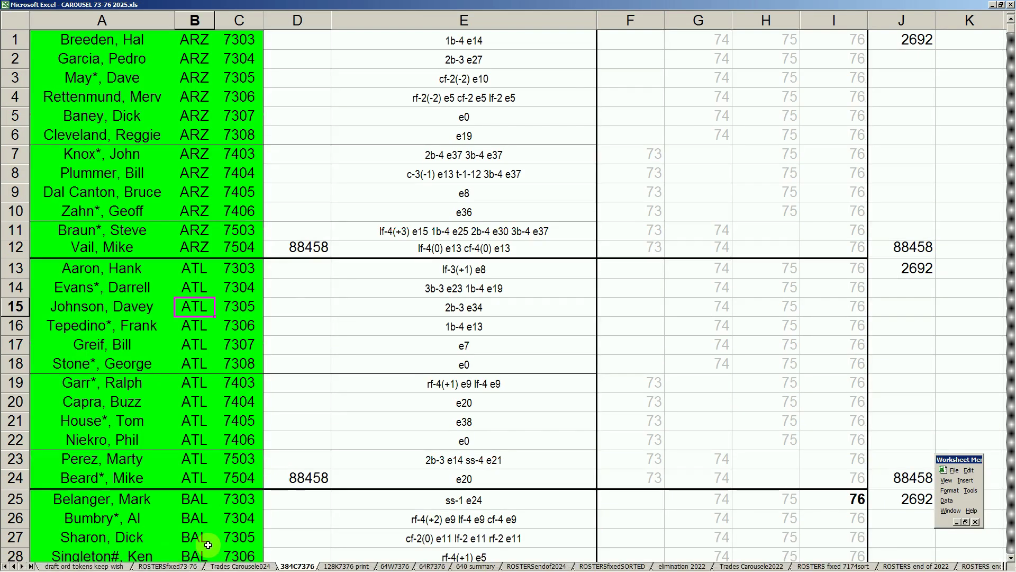
click(229, 567)
click(280, 505)
Look back up through the recorded trades in the PLAYER column past row 145
key(Up)
key(Up)
key(Up)
key(Up)
key(Up)
key(Up)
key(Up)
key(Up)
key(Up)
key(Up)
key(Up)
key(Up)
key(Up)
key(Up)
key(Up)
key(Up)
key(Up)
key(Up)
key(Up)
key(Up)
key(Up)
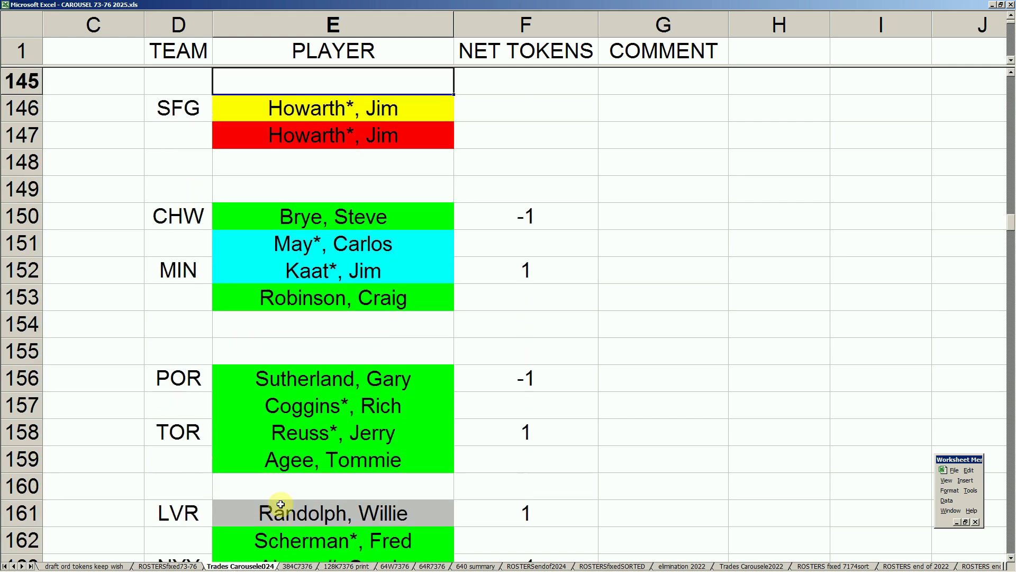
Examine the players of the CHW–MIN trade in rows 150 to 153, ending on row 151
key(Down)
key(Down)
key(Down)
key(Down)
key(Down)
key(Down)
key(Down)
key(Down)
key(Down)
key(Down)
key(Down)
key(Down)
key(Down)
key(Up)
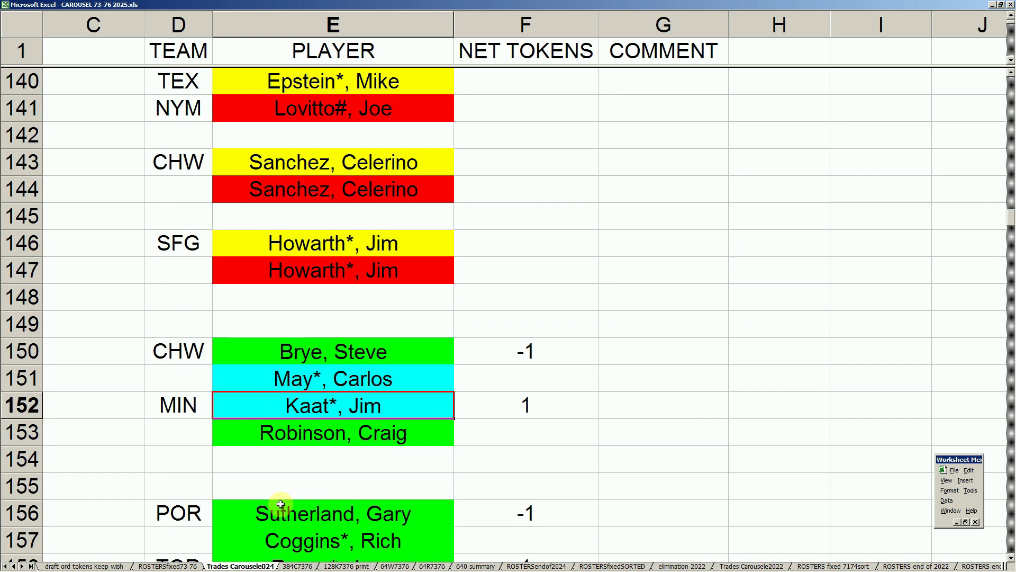
key(Up)
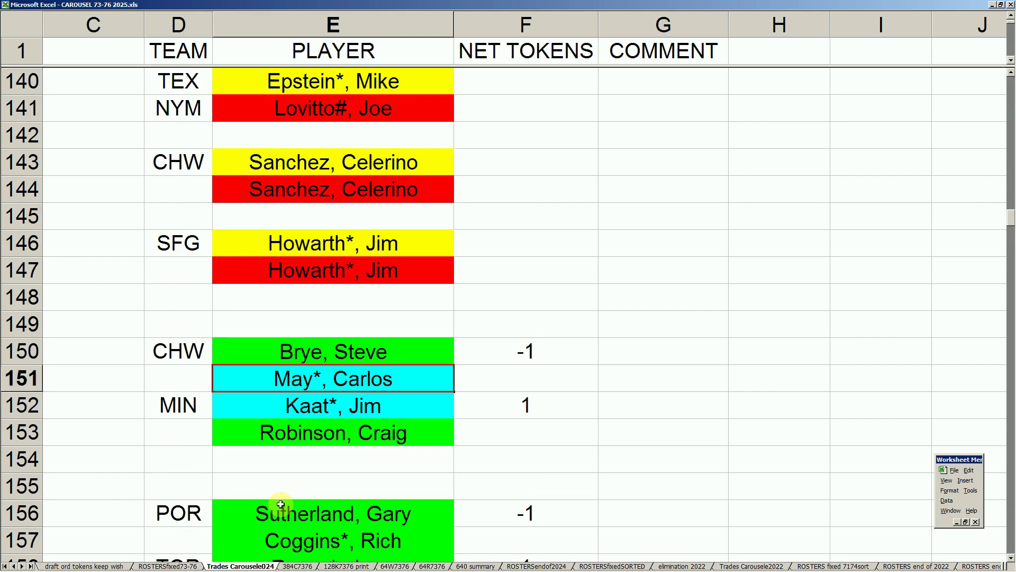
Examine the players of the POR–TOR trade from row 156 to the TOR entry in row 158
key(Down)
key(Down)
key(Down)
key(Down)
key(Down)
key(Down)
key(Down)
key(Down)
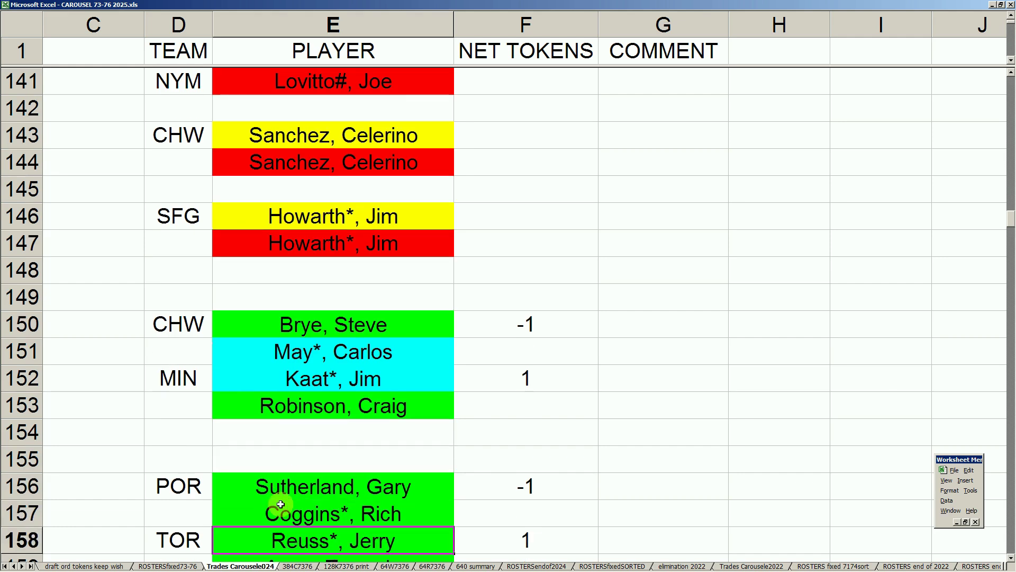
Examine the players of the LVR–NYY trade in column E down to row 164
key(Down)
key(Down)
key(Down)
key(Down)
key(Down)
key(Down)
key(Down)
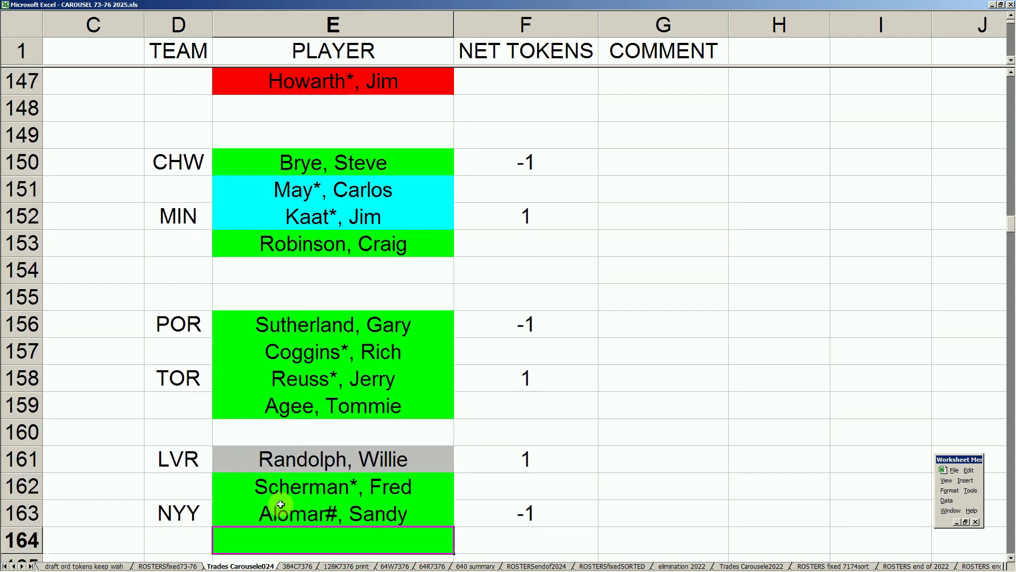
Examine the players of the NYM–PHI trade in rows 166 to 169, ending at row 170
key(Down)
key(Down)
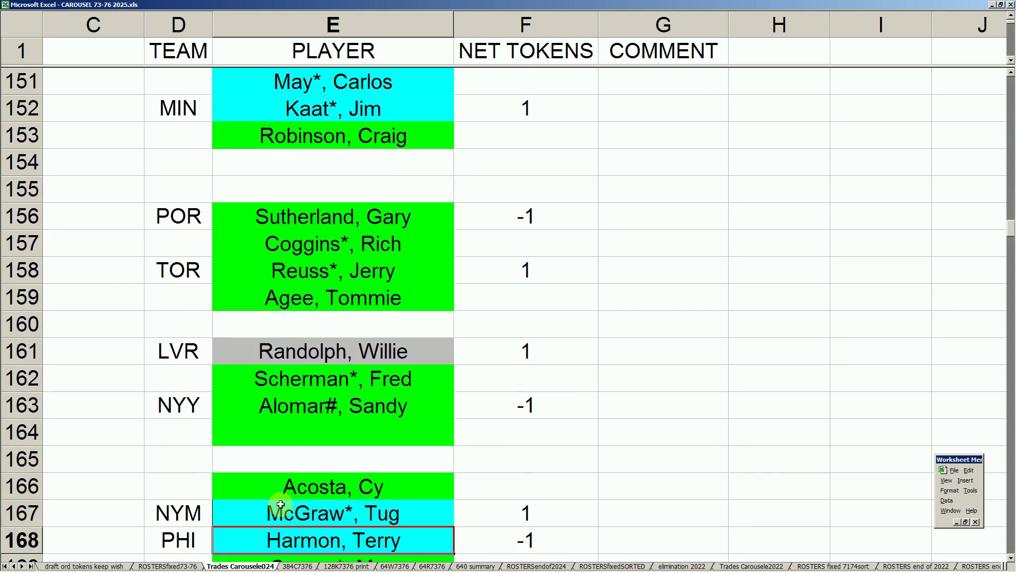
key(Down)
key(Down)
key(Down)
key(Down)
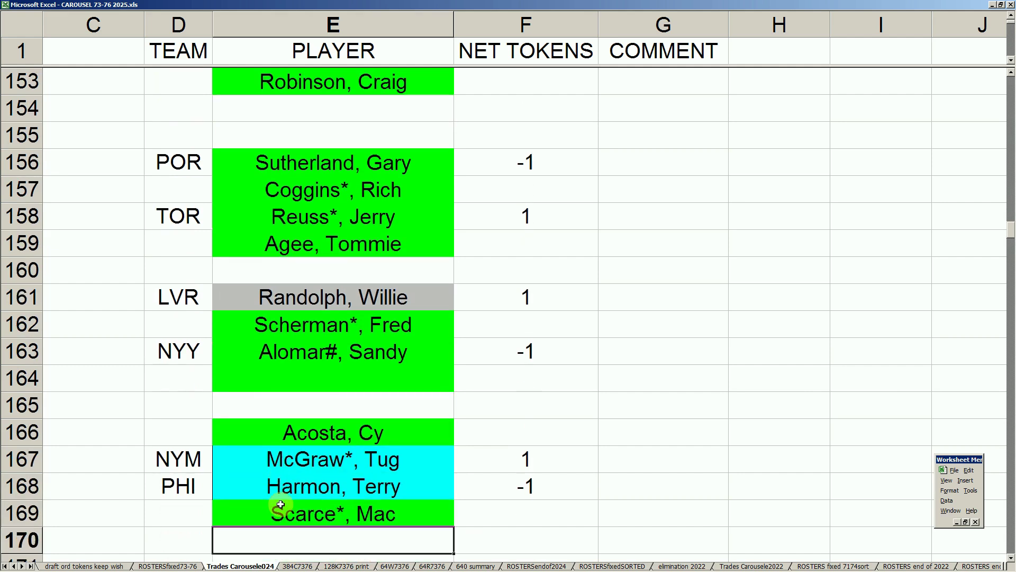
Check the rows below the NYM–PHI trade for further entries, returning to the LVR player in row 161
key(Down)
key(Down)
key(Down)
key(Down)
key(Down)
key(Down)
key(Down)
key(Down)
key(Up)
key(Up)
key(Up)
key(Up)
key(Up)
key(Up)
key(Up)
key(Up)
key(Up)
key(Up)
key(Up)
key(Up)
key(Up)
key(Up)
key(Up)
key(Up)
key(Up)
key(Up)
key(Up)
key(Up)
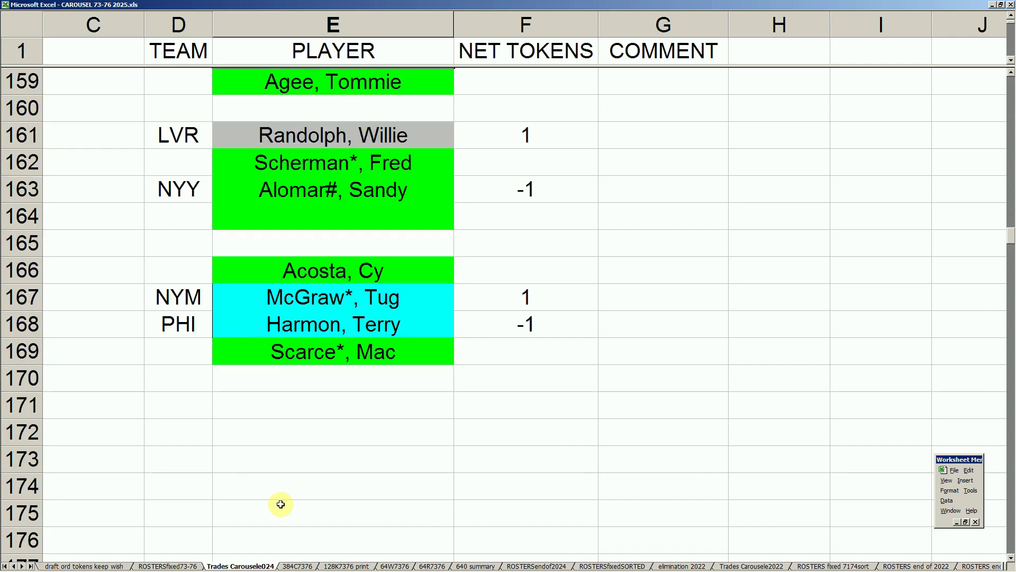
key(Down)
key(Down)
key(Down)
key(Down)
key(Down)
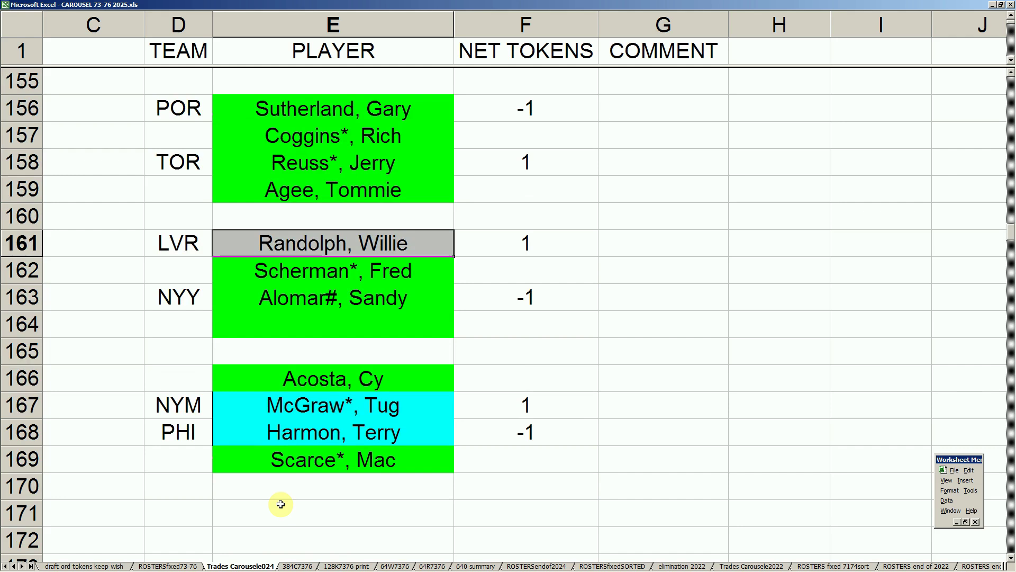
Compare the players exchanged in the LVR–NYY trade, going between rows 161 and 163 of column E
key(Down)
key(Down)
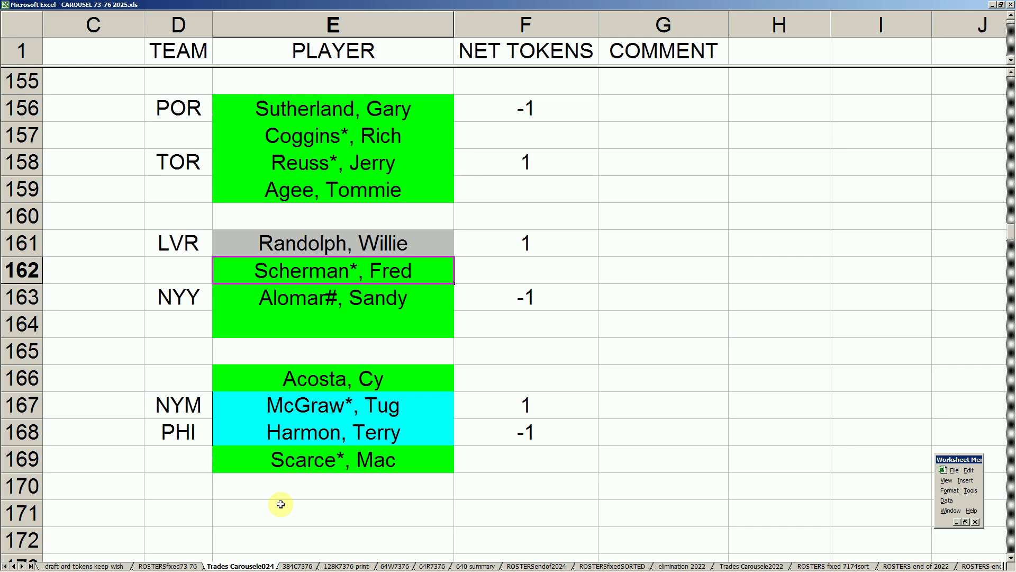
key(Up)
key(Up)
key(Down)
key(Down)
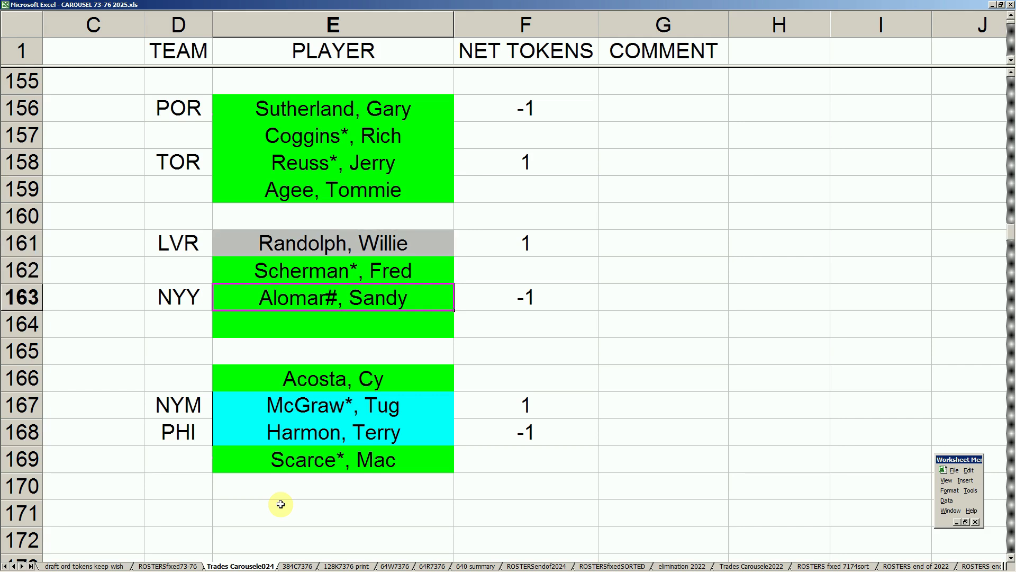
Check the NET TOKENS of the LVR–NYY trade in column F, returning to the player cell in row 161
key(Right)
key(Right)
key(Up)
key(Left)
key(Up)
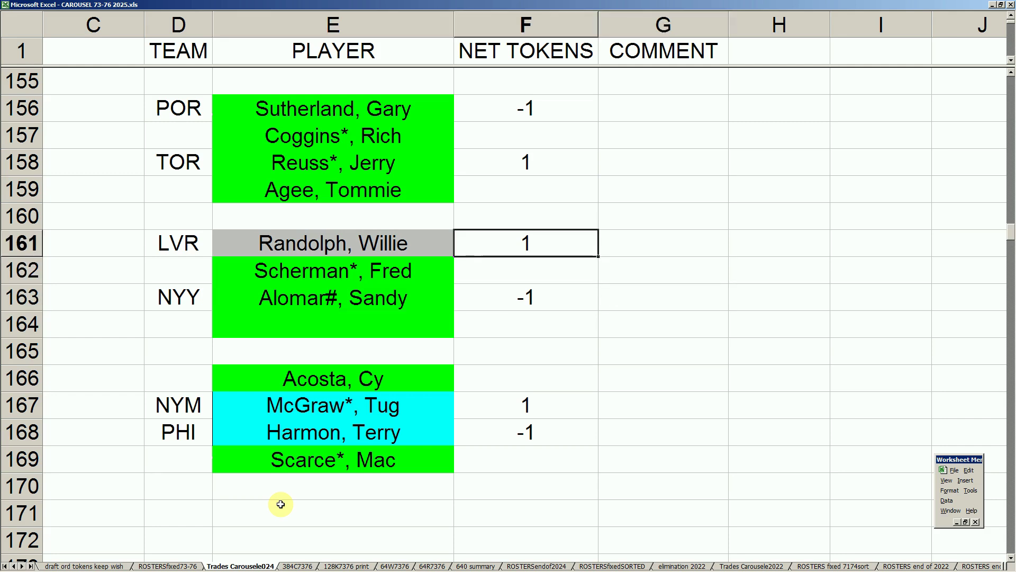
key(Left)
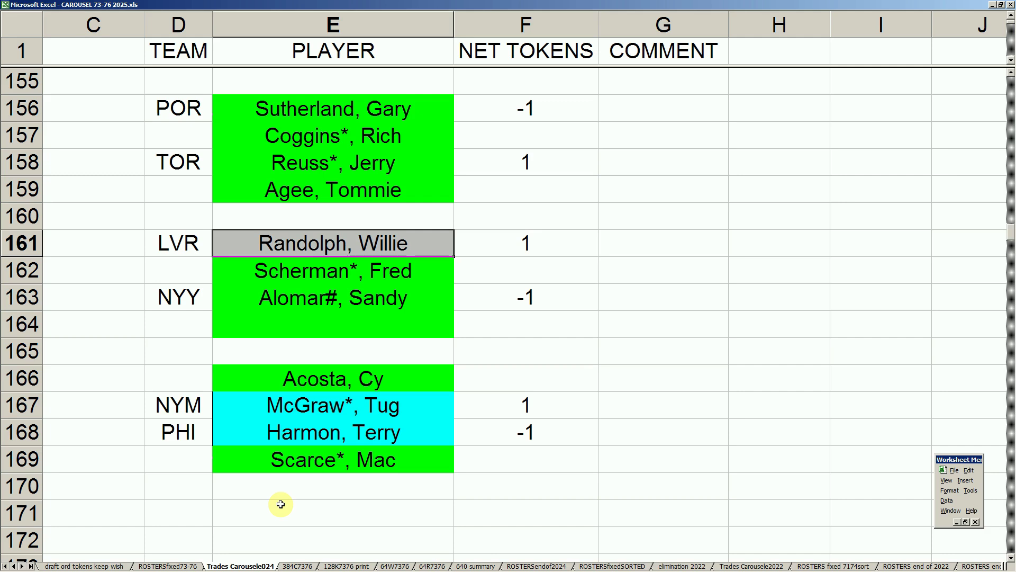
Go over the LVR–NYY trade's player cells again, ending on the NYY entry in row 163
key(Down)
key(Down)
key(Up)
key(Up)
key(Down)
key(Down)
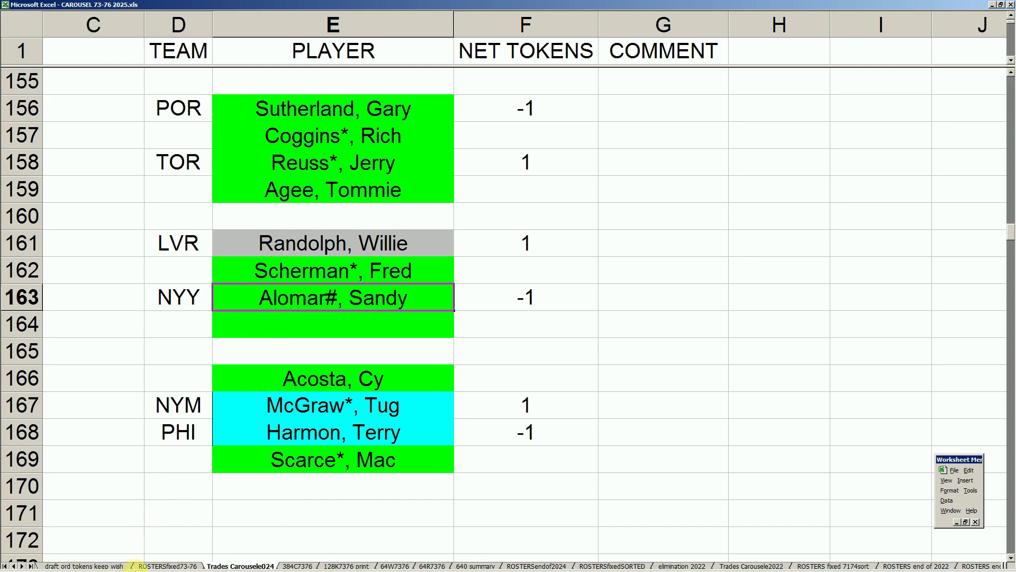
click(199, 565)
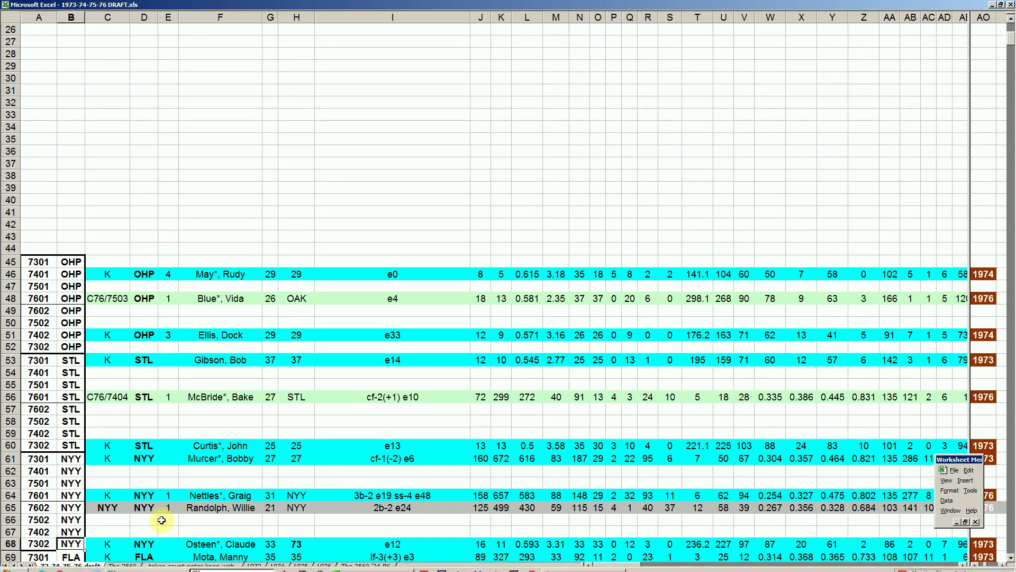
click(151, 496)
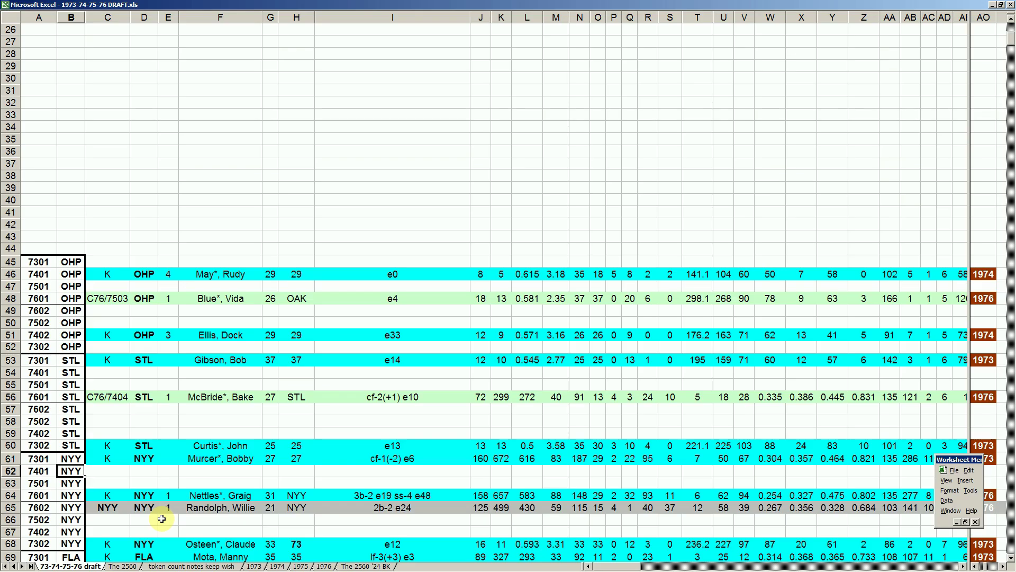
key(Down)
key(Down)
key(Down)
key(Down)
key(Down)
key(Down)
key(Up)
key(Up)
key(Up)
key(Up)
key(Up)
key(Up)
key(Up)
key(Down)
key(Down)
key(Down)
key(Up)
key(Up)
key(Up)
key(Down)
key(Down)
key(Down)
key(Up)
key(Up)
key(Up)
key(Down)
key(Down)
key(Down)
key(Down)
key(Down)
key(Down)
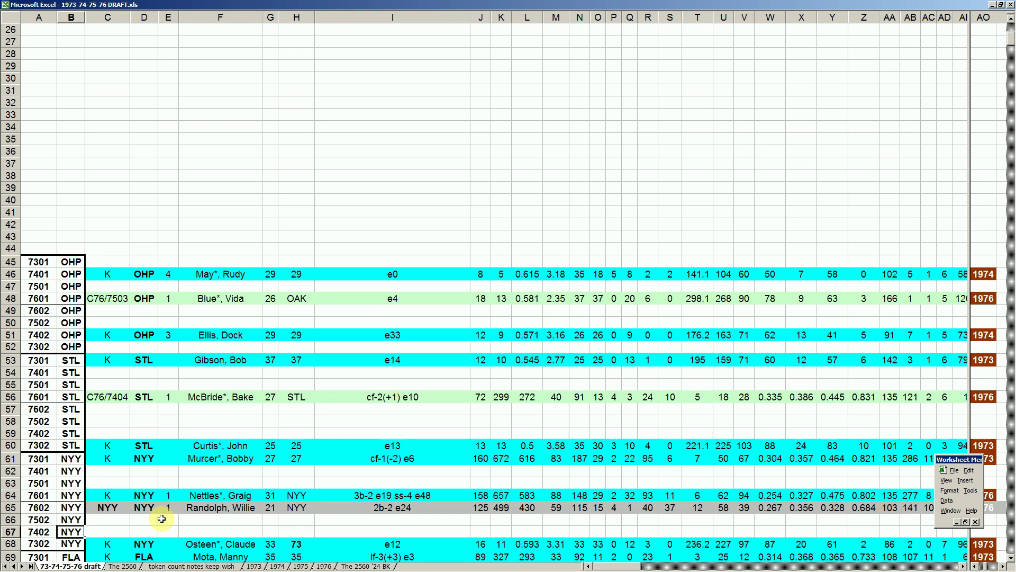
Look over the FLA draft slots below the NYY block in column B, ending at pick 7501 in row 71
key(Down)
key(Down)
key(Down)
key(Down)
key(Down)
key(Down)
key(Down)
key(Down)
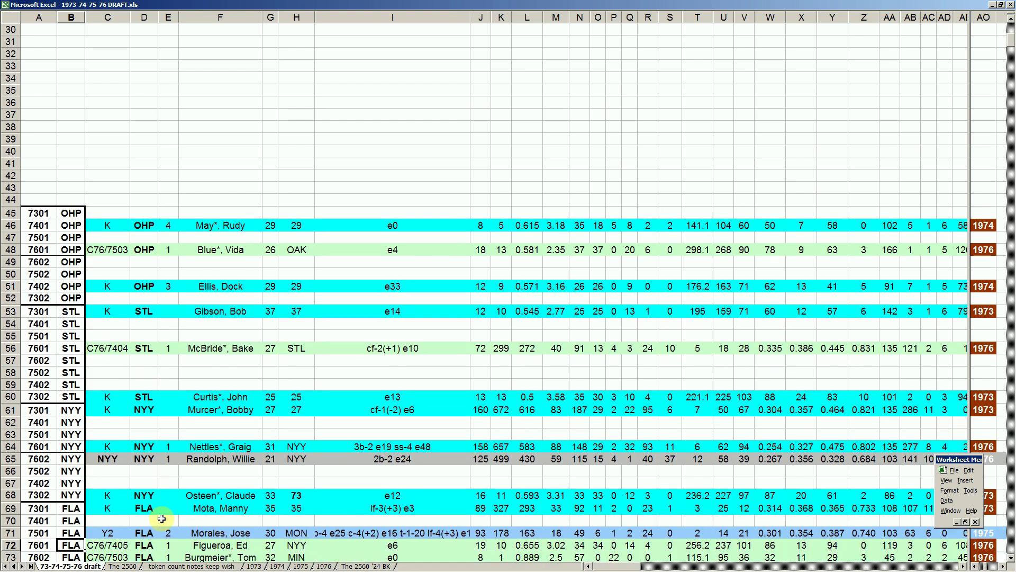
key(Up)
key(Up)
key(Up)
key(Up)
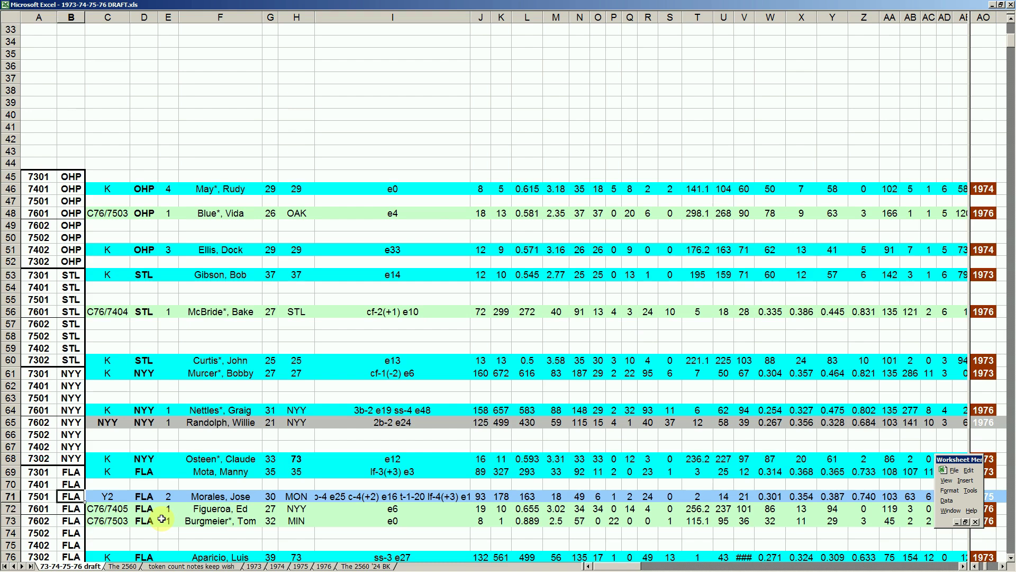
Examine the statistics of FLA pick 7501 across row 71 as far as column W
key(Right)
key(Right)
key(Right)
key(Right)
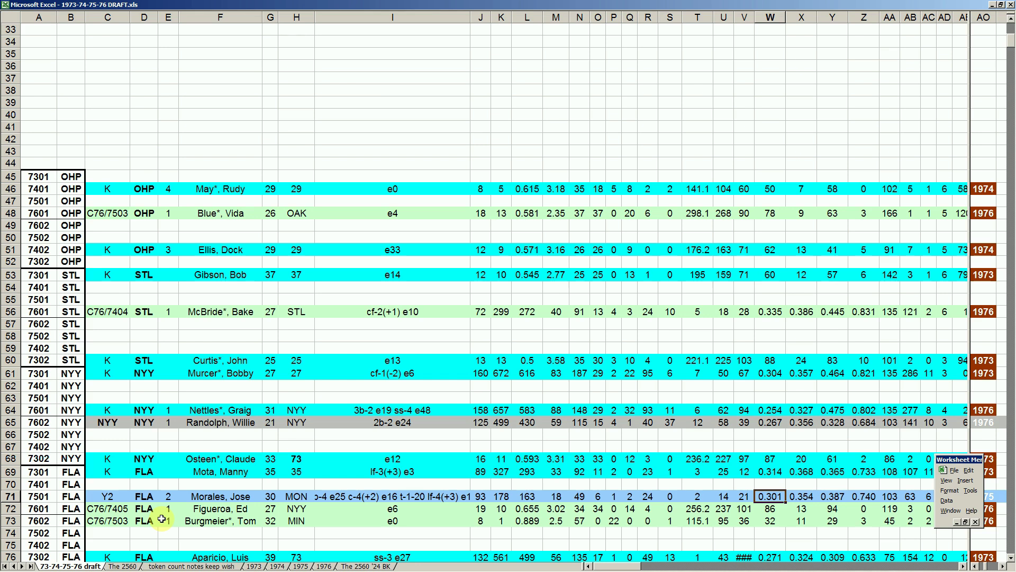
key(Up)
key(Down)
key(Up)
key(Down)
Go back over row 71's statistics around column U, ending on the position ratings of FLA pick 7302 in row 76
key(Left)
key(Left)
key(Left)
key(Left)
key(Left)
key(Left)
key(Left)
key(Left)
key(Left)
key(Left)
key(Left)
key(Left)
key(Left)
key(Left)
key(Left)
key(Left)
key(Left)
key(Left)
key(Left)
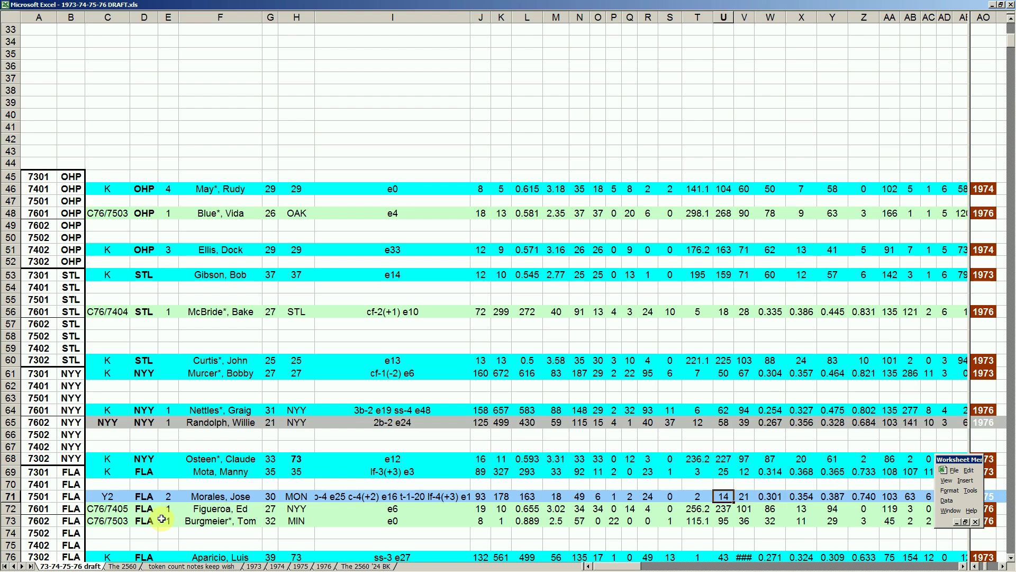
key(Right)
key(Right)
key(Up)
key(Up)
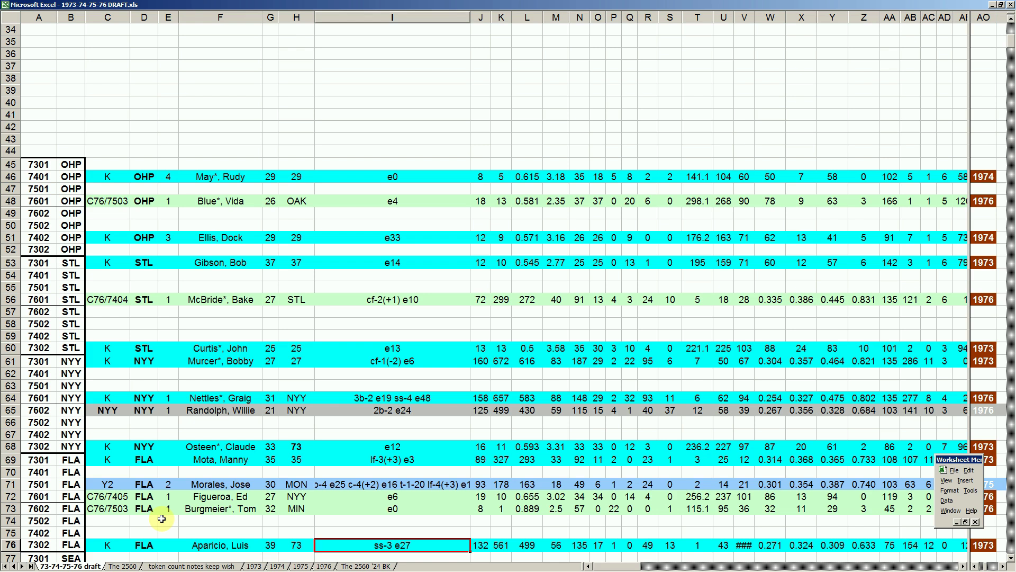
Compare the players in SEA picks 7401 and 7501, rows 78 and 79 of column F
key(Left)
key(Left)
key(Left)
key(Down)
key(Down)
key(Down)
key(Down)
key(Down)
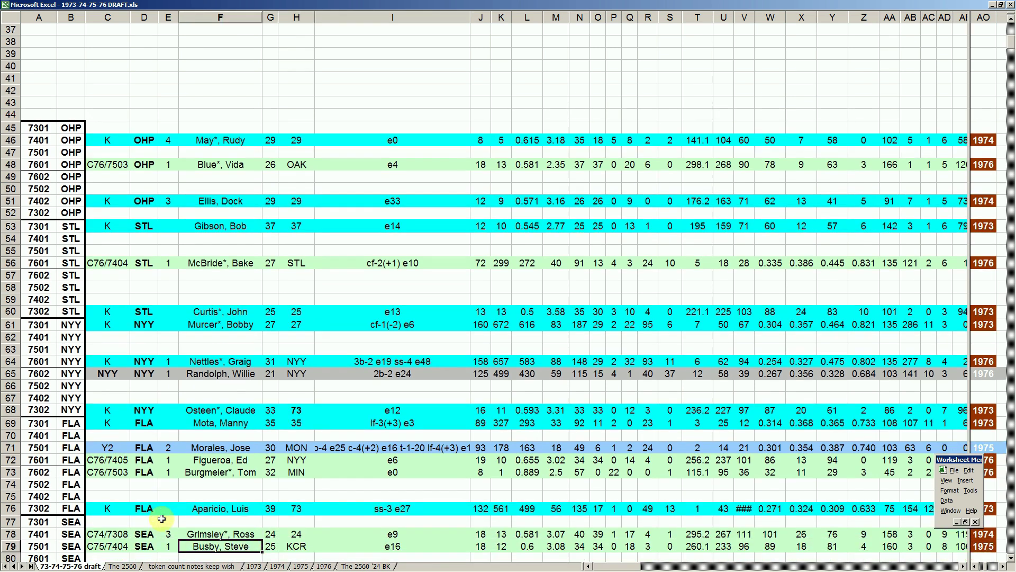
key(Up)
key(Up)
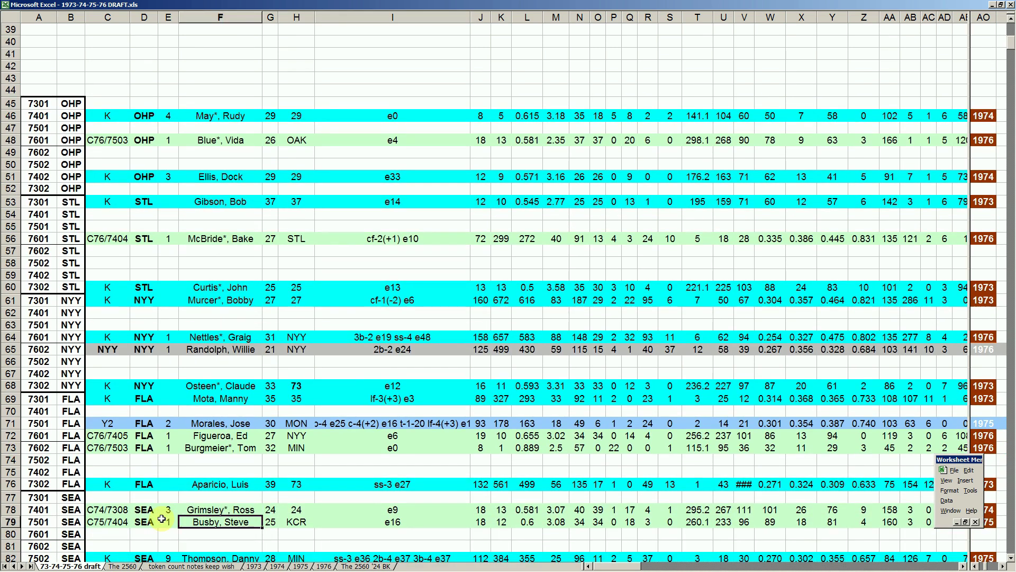
key(Up)
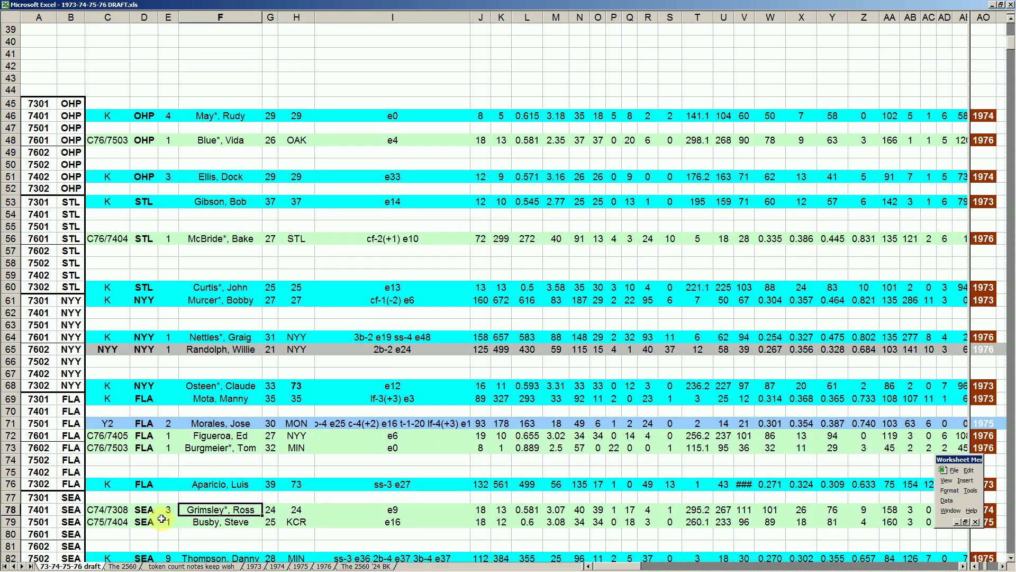
key(Down)
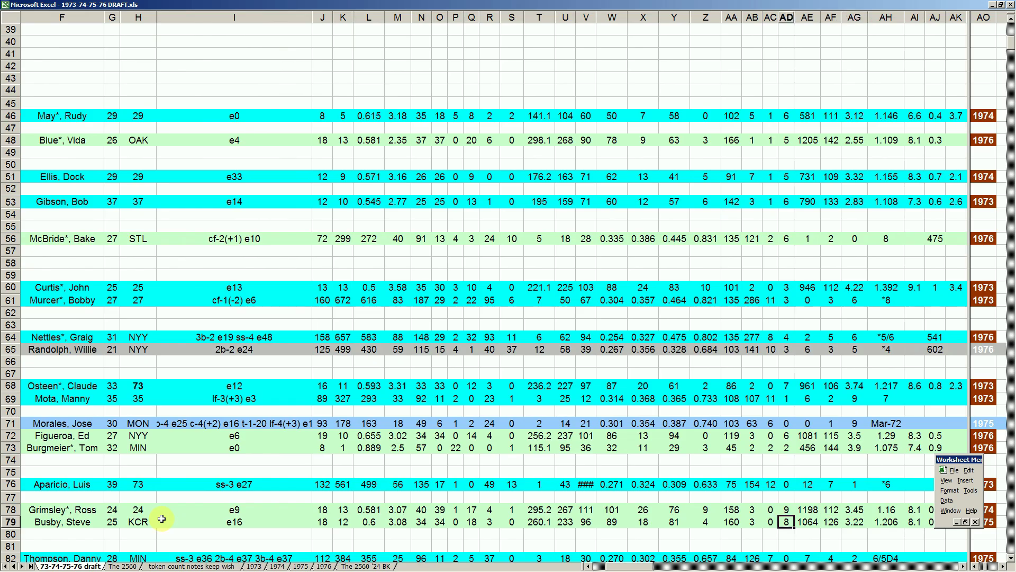
Check the statistics of SEA picks 7401 and 7501 from column AD back to the team code in column B
key(Left)
key(Left)
key(Left)
key(Left)
key(Left)
key(Right)
key(Right)
key(Up)
key(Left)
key(Down)
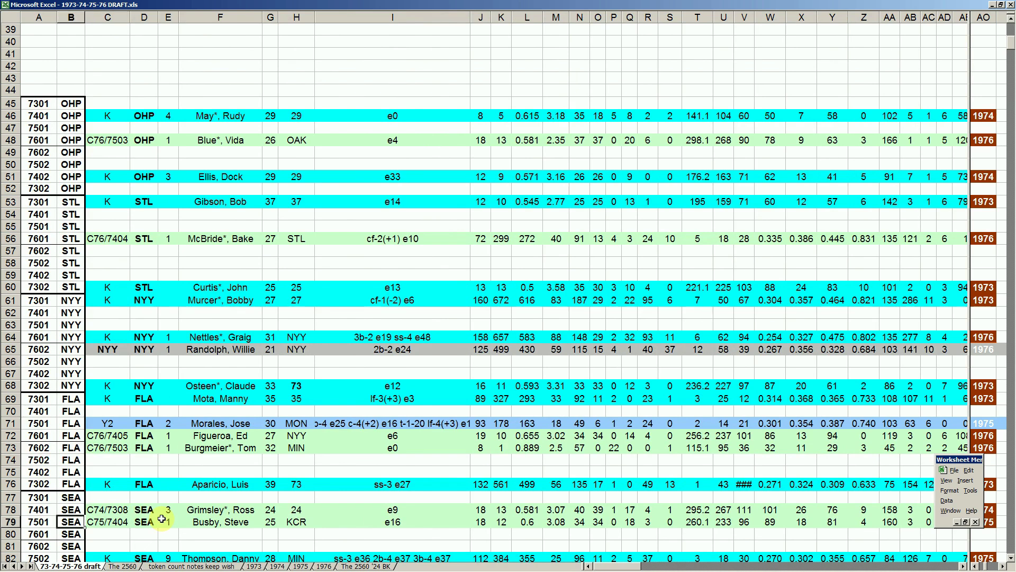
Review the remaining SEA draft slots, ending at the player cell of pick 7302 in row 84
key(Down)
key(Down)
key(Down)
key(Right)
key(Right)
key(Right)
key(Right)
key(Right)
key(Right)
key(Right)
key(Right)
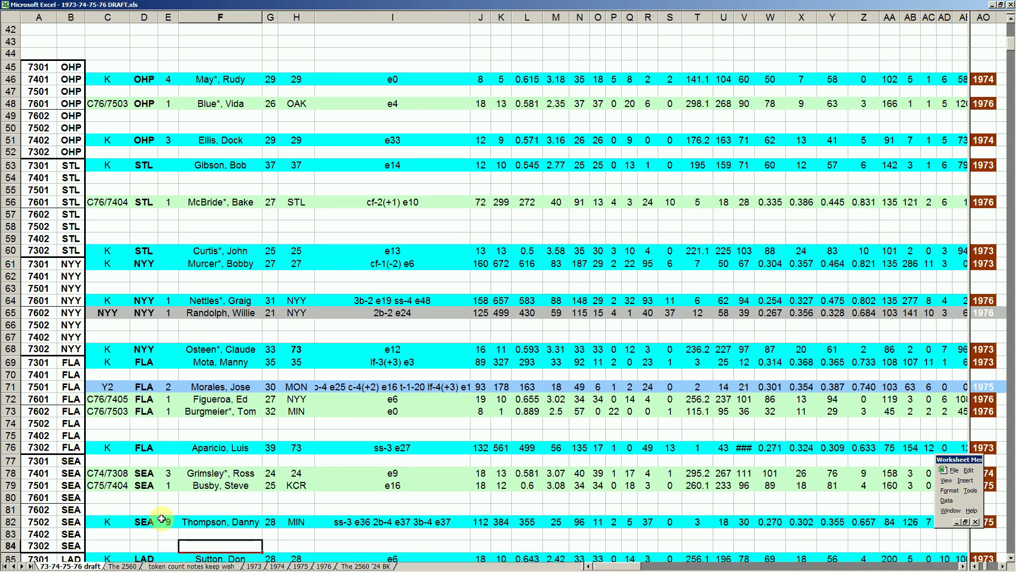
Look through the LAD picks in column F down to row 89, returning to pick 7301 in row 85
key(Down)
key(Down)
key(Down)
key(Down)
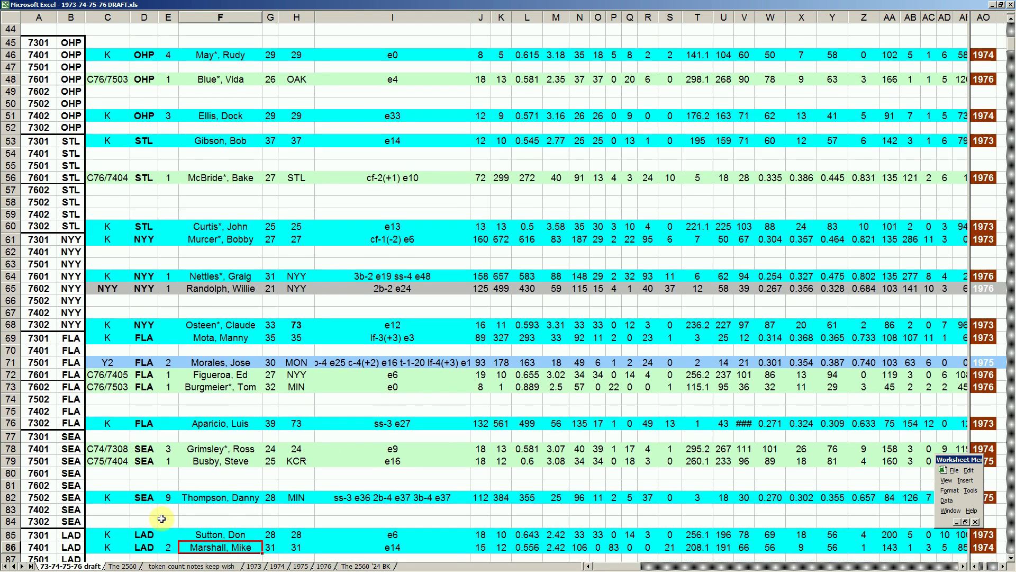
key(Down)
key(Down)
key(Down)
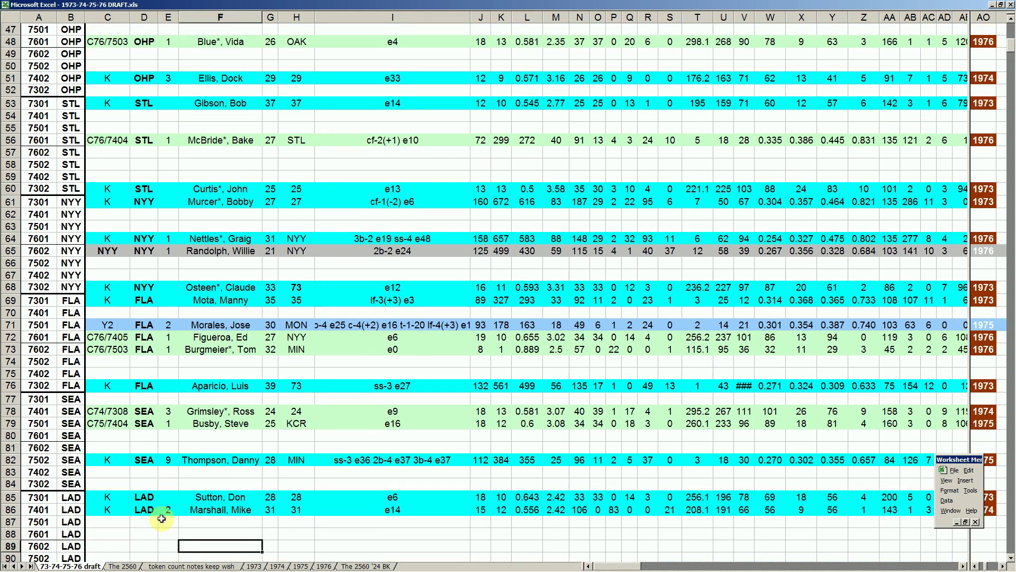
key(Up)
key(Up)
key(Up)
key(Up)
key(Up)
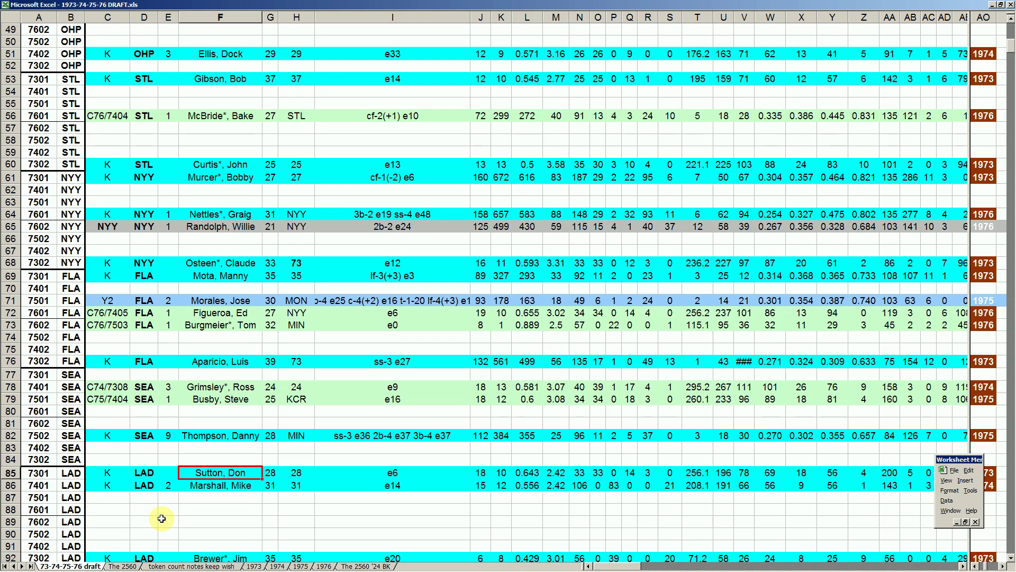
Examine the pitching statistics of LAD pick 7401 in row 86, going over the cells around column P
key(Right)
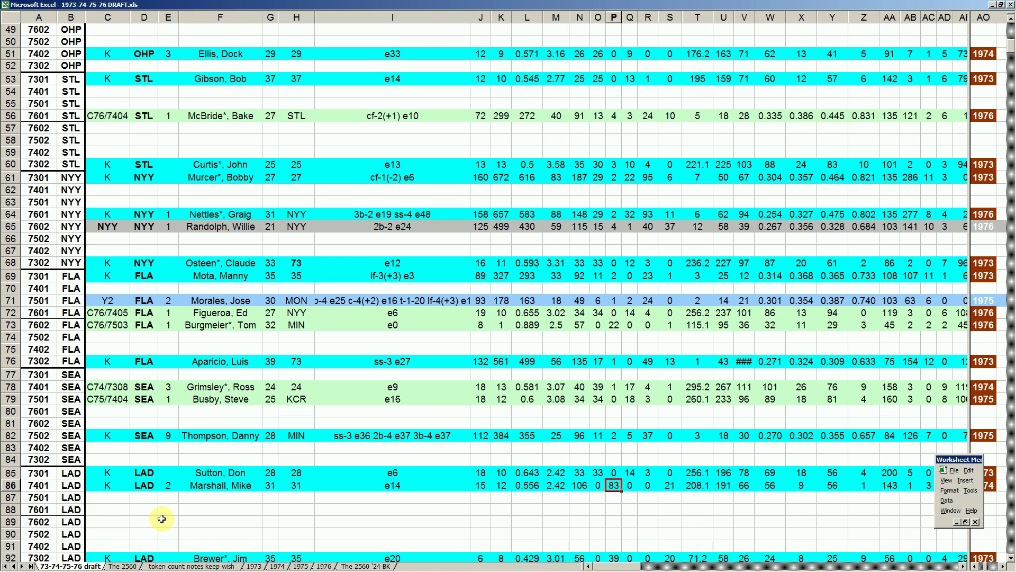
key(Left)
key(Left)
key(Right)
key(Right)
key(Right)
key(Right)
key(Right)
key(Right)
key(Left)
key(Left)
key(Left)
key(Left)
key(Right)
key(Right)
key(Right)
key(Left)
key(Left)
key(Left)
key(Left)
key(Left)
key(Right)
key(Right)
key(Left)
key(Left)
key(Left)
key(Right)
key(Right)
key(Right)
key(Up)
key(Down)
Return to column B and look down the remaining LAD draft slots to pick 7302 in row 92
key(Left)
key(Left)
key(Left)
key(Left)
key(Left)
key(Left)
key(Left)
key(Left)
key(Left)
key(Left)
key(Left)
key(Left)
key(Left)
key(Left)
key(Down)
key(Down)
key(Down)
key(Down)
key(Down)
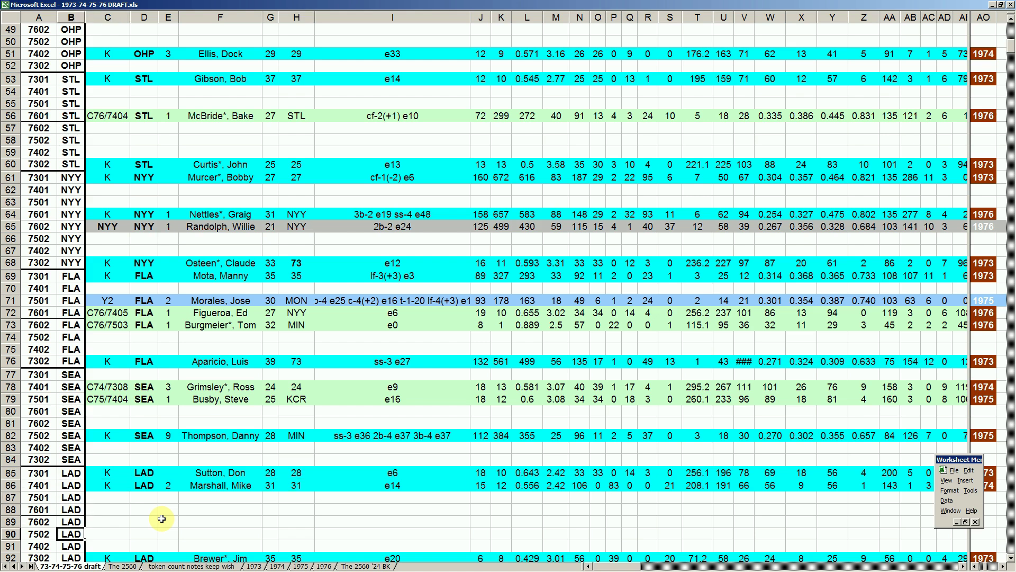
key(Down)
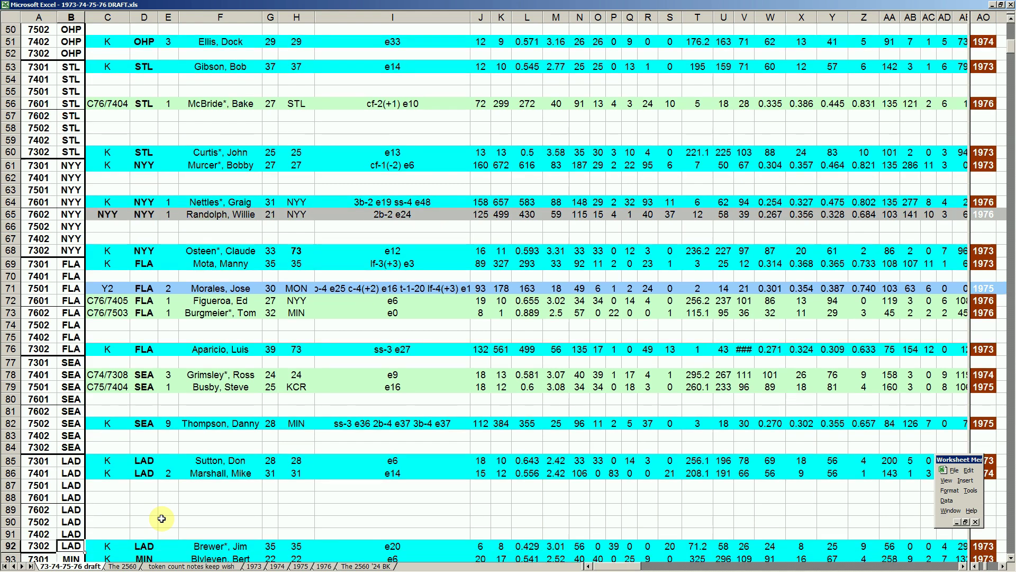
Look through the MIN draft slots, ending on the player in pick 7601 in row 96
key(Down)
key(Down)
key(Down)
key(Down)
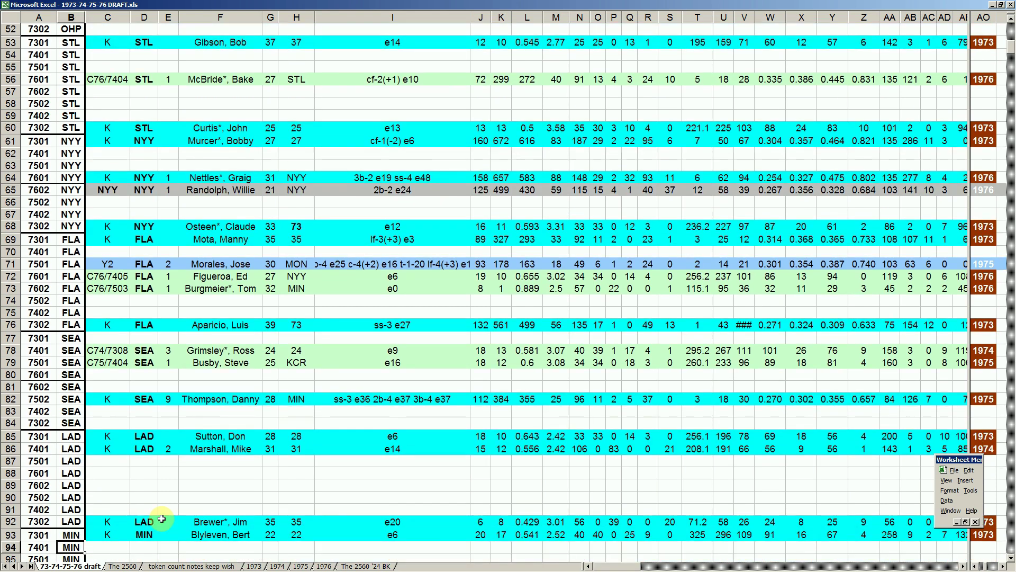
scroll(161, 519, down, 3)
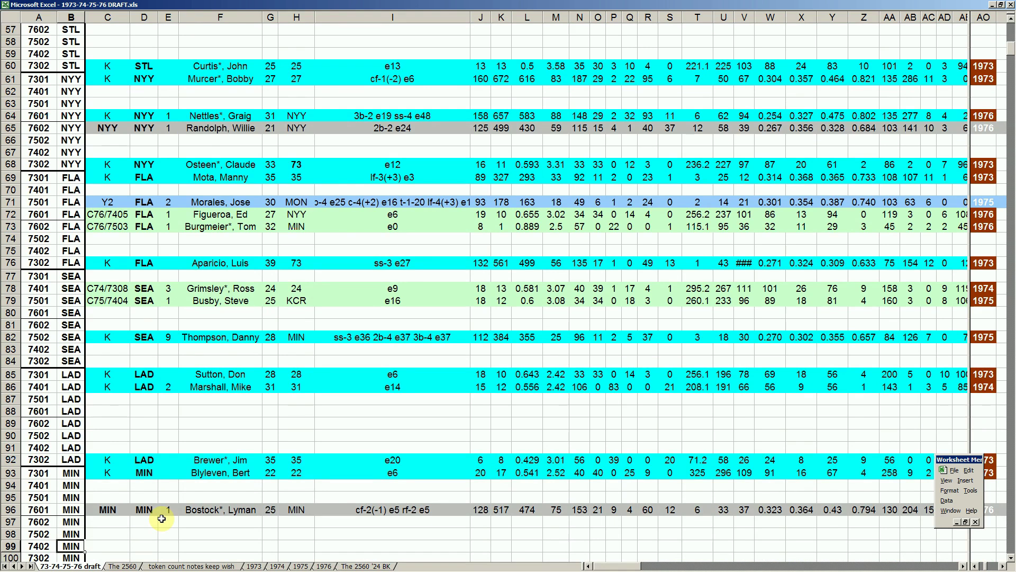
key(Right)
key(Right)
key(Right)
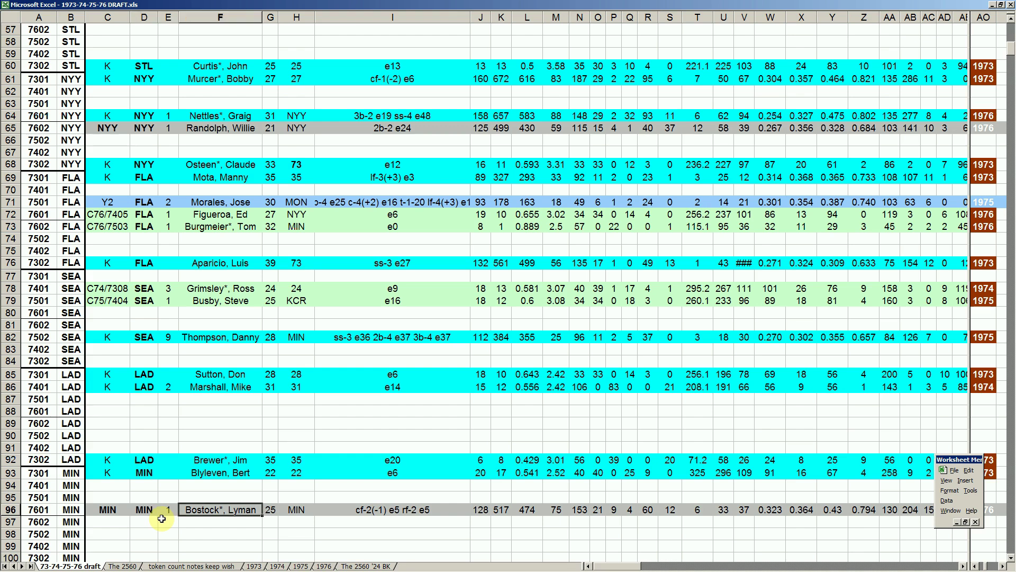
Examine the statistics of MIN pick 7601 across row 96 as far as column W
key(Right)
key(Right)
key(Right)
key(Right)
key(Right)
key(Right)
key(Right)
key(Right)
key(Right)
key(Right)
key(Right)
key(Right)
key(Right)
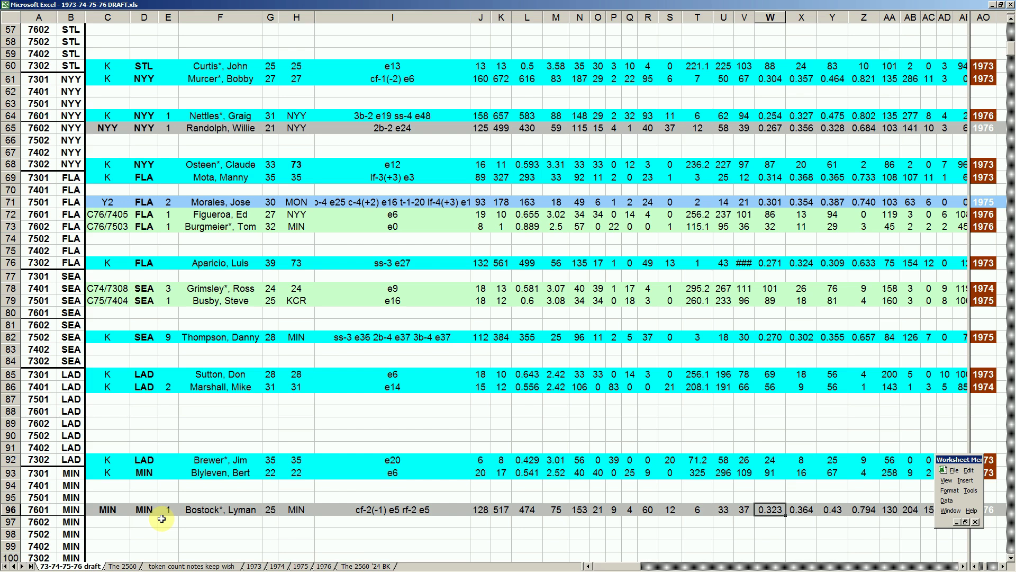
Look back across row 96 of MIN pick 7601 from column W to the player name in column F
key(Left)
key(Left)
key(Left)
key(Left)
key(Left)
key(Left)
key(Left)
key(Left)
key(Left)
key(Left)
key(Left)
key(Left)
key(Left)
key(Left)
key(Left)
key(Left)
key(Left)
key(Left)
key(Left)
key(Left)
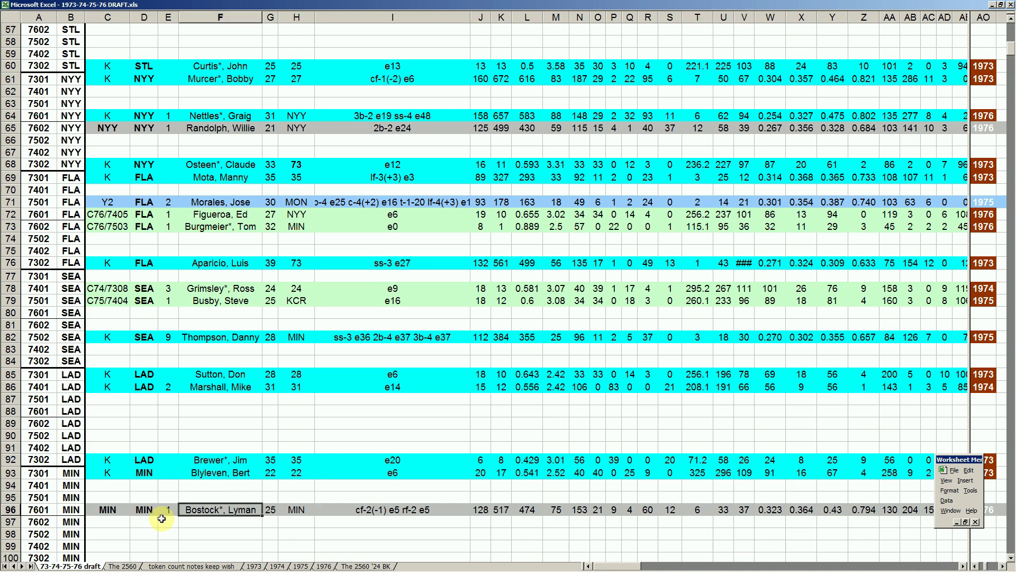
Look down the empty MIN draft slots below pick 7601 to row 99 and back up to row 98
key(Right)
key(Right)
key(Right)
key(Down)
key(Down)
key(Up)
key(Up)
key(Down)
key(Down)
key(Down)
key(Down)
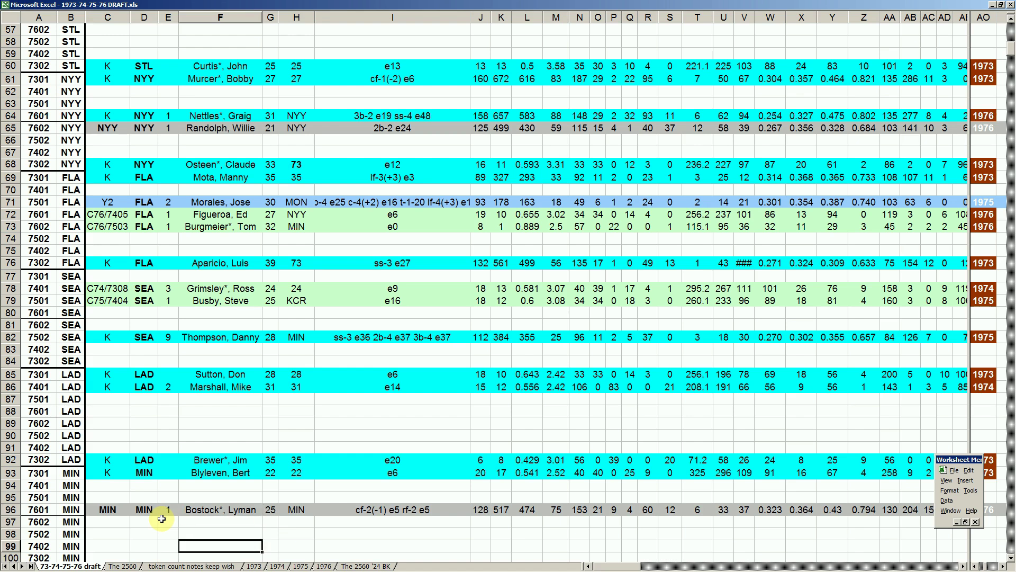
key(Up)
key(Up)
key(Up)
key(Up)
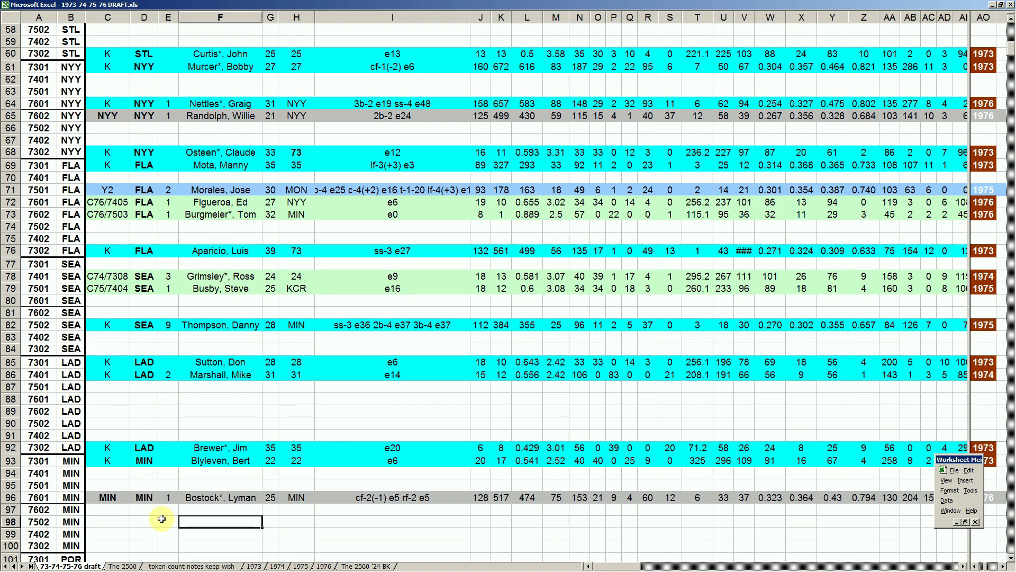
Go over the MIN slots 7602, 7502 and 7402 in rows 97 to 99 again
key(Down)
key(Up)
key(Down)
key(Up)
key(Down)
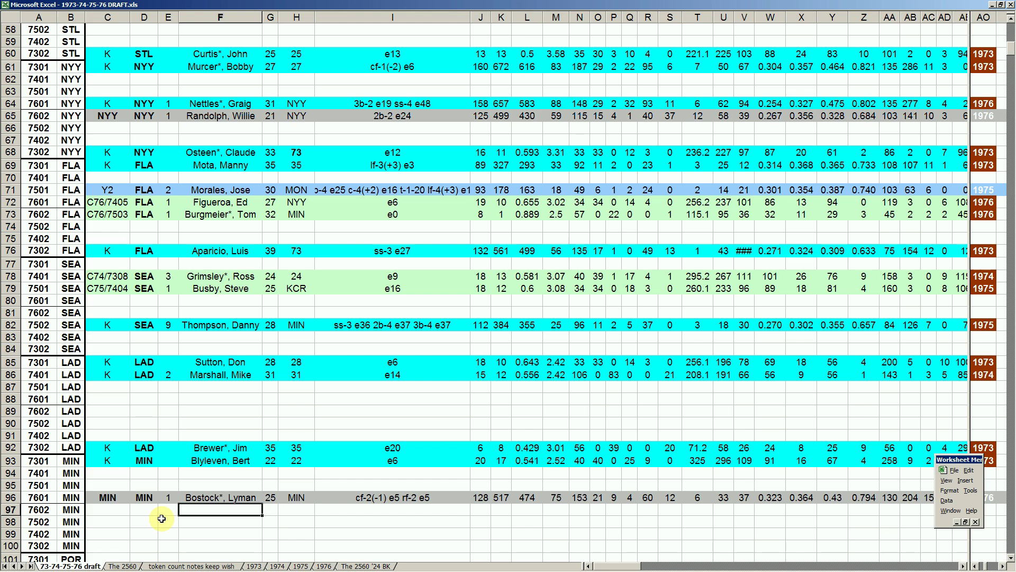
key(Up)
key(Down)
key(Down)
key(Down)
key(Down)
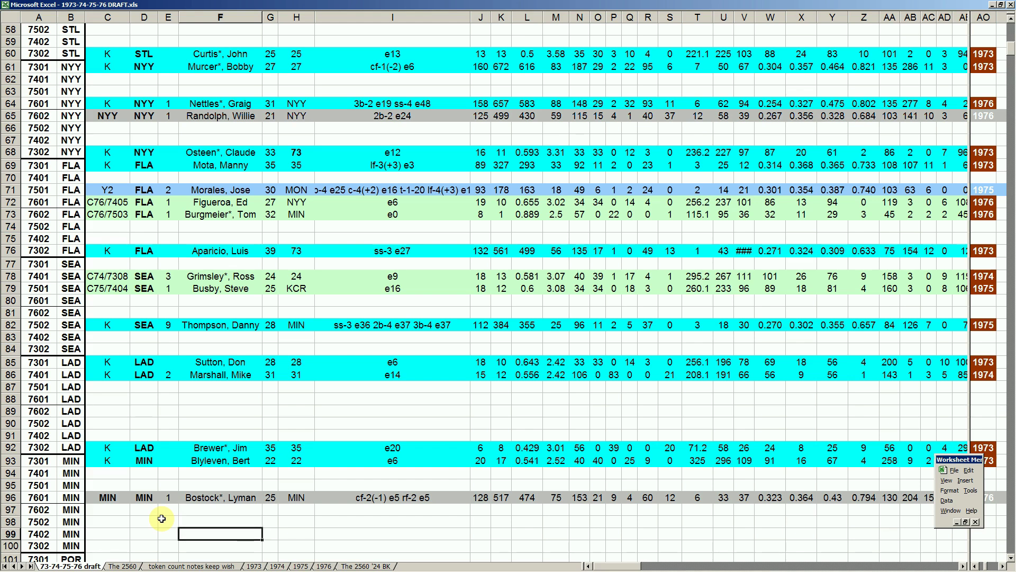
Look through the POR draft slots, ending on the player in pick 7401 in row 102
key(Down)
key(Down)
key(Down)
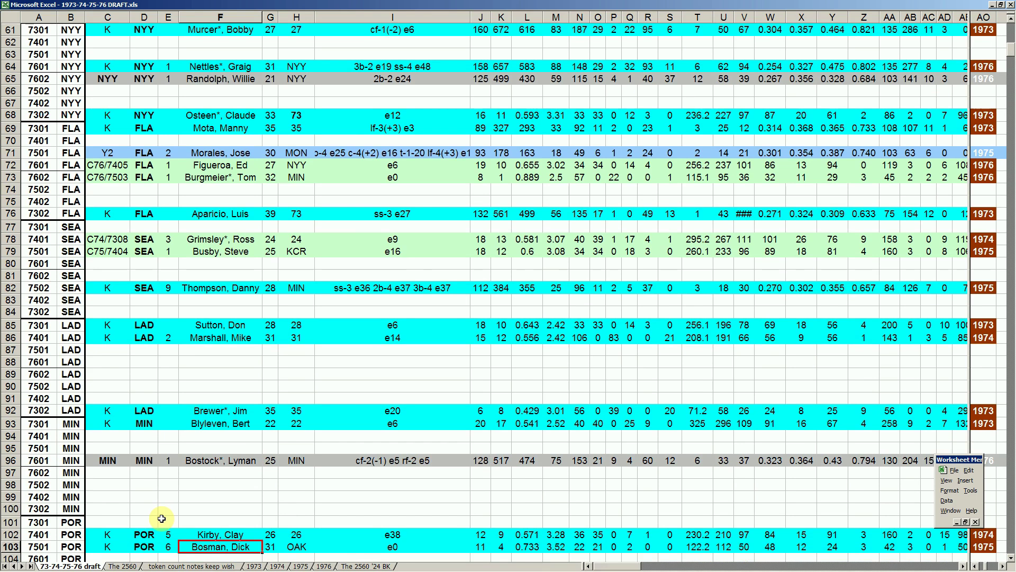
key(Down)
key(Down)
key(Down)
key(Down)
key(Up)
key(Up)
key(Up)
key(Up)
key(Up)
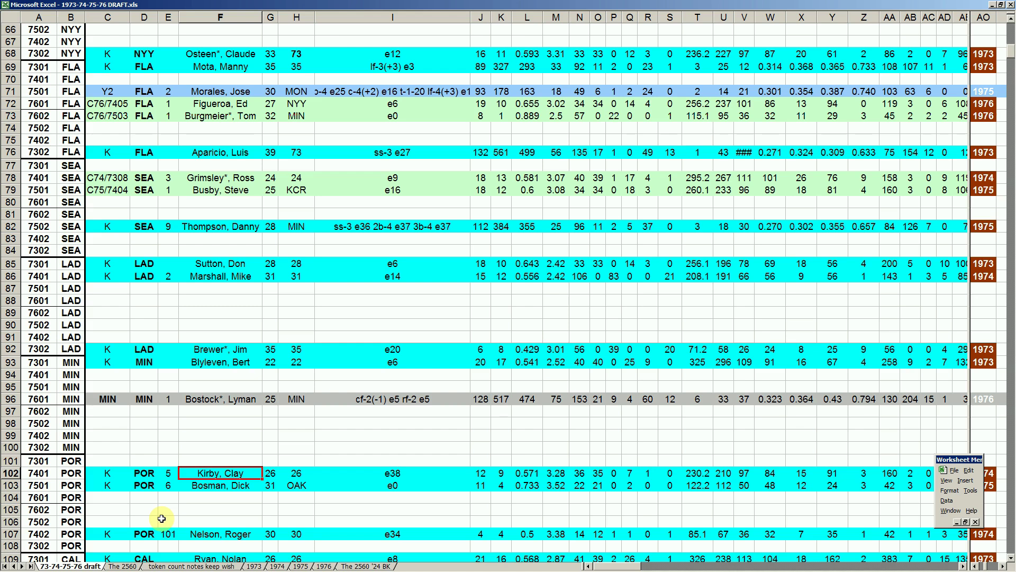
Examine the pitching statistics of POR pick 7401 across row 102 as far as column Q
key(Right)
key(Right)
key(Right)
key(Right)
key(Right)
key(Right)
key(Right)
key(Right)
key(Right)
key(Right)
key(Right)
key(Right)
key(Right)
key(Right)
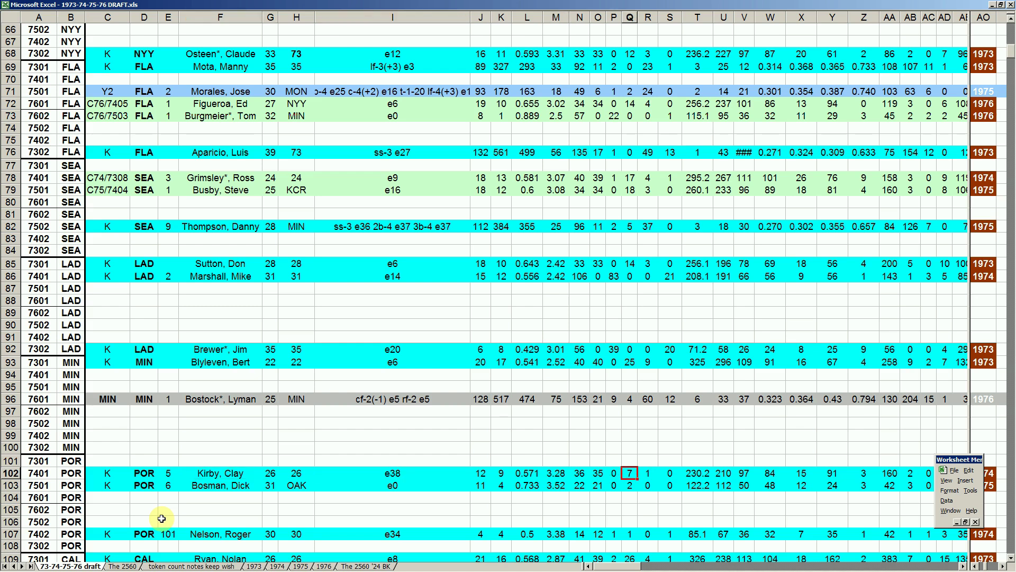
key(Left)
key(Left)
key(Left)
key(Left)
key(Left)
key(Left)
key(Left)
Look over the remaining POR draft slots, ending on the player in pick 7501 in row 103
key(Down)
key(Down)
key(Down)
key(Down)
key(Left)
key(Left)
key(Left)
key(Left)
key(Left)
key(Left)
key(Down)
key(Left)
key(Up)
key(Up)
key(Up)
key(Up)
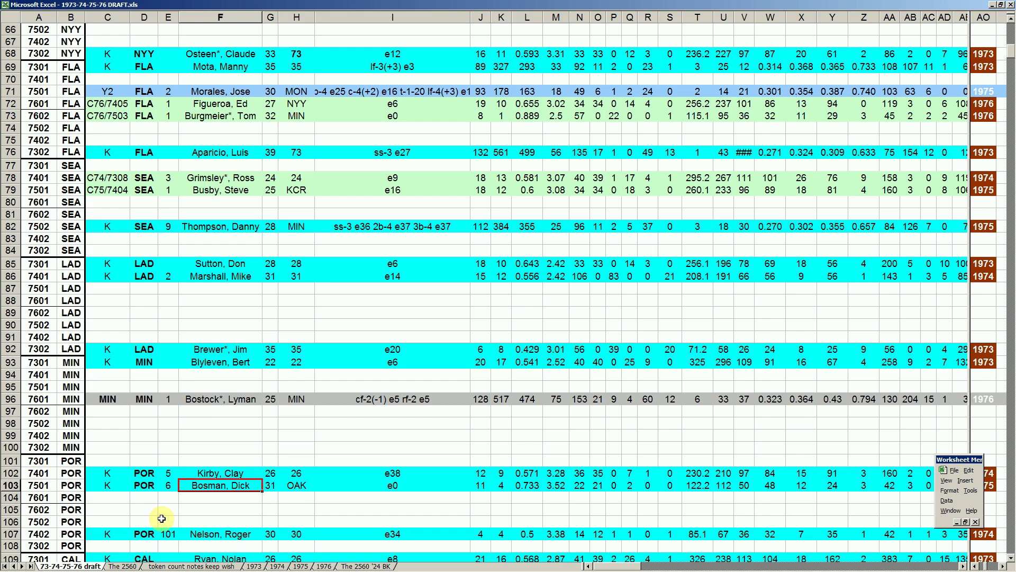
Move on to the CAL draft slots and check picks 7602 in row 113 and 7301 in row 109
key(Right)
key(Right)
key(Right)
key(Right)
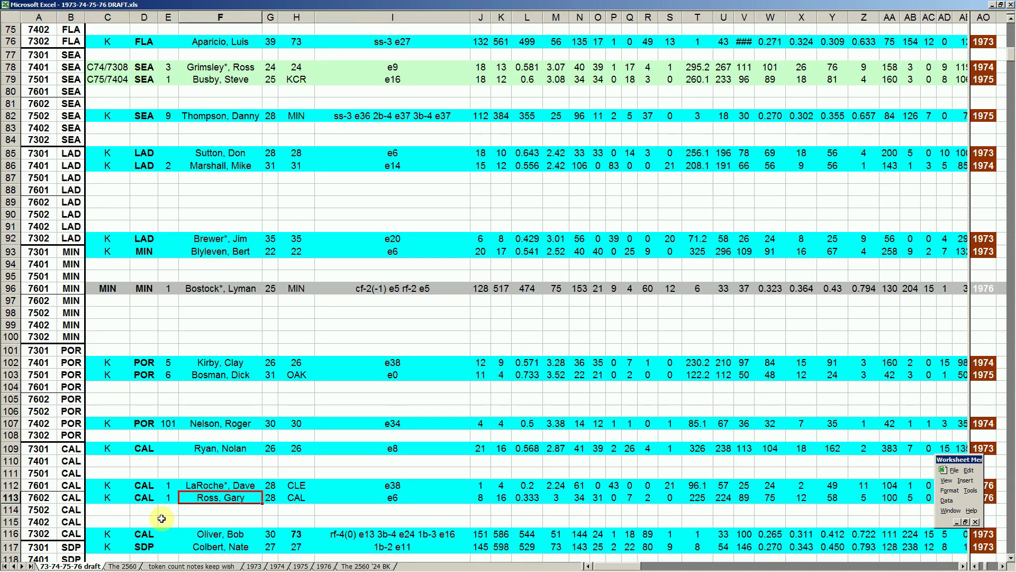
key(Up)
key(Down)
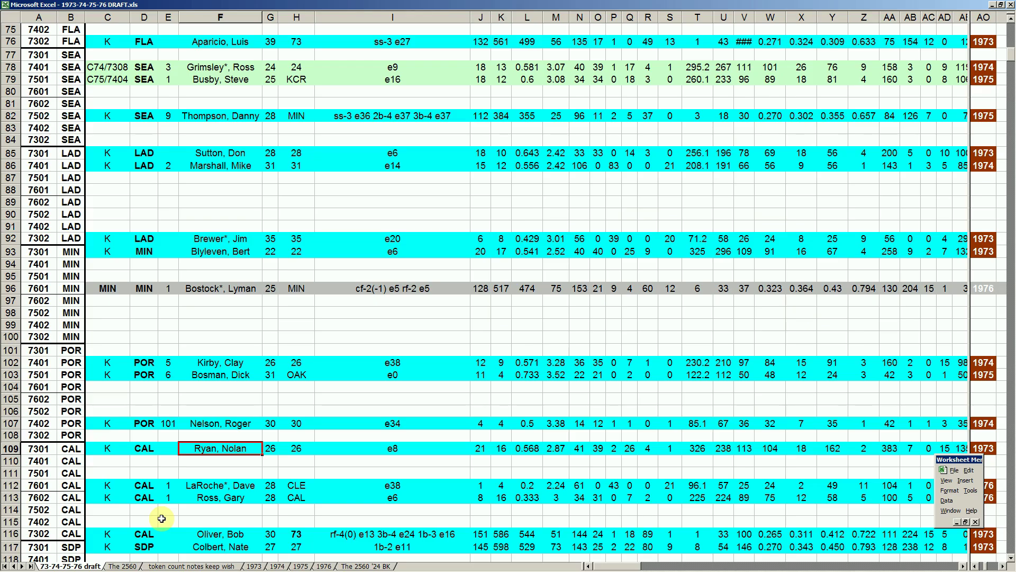
Look down the CAL draft slots from pick 7301 to pick 7302 in row 116
key(Down)
key(Down)
key(Down)
key(Down)
key(Down)
key(Down)
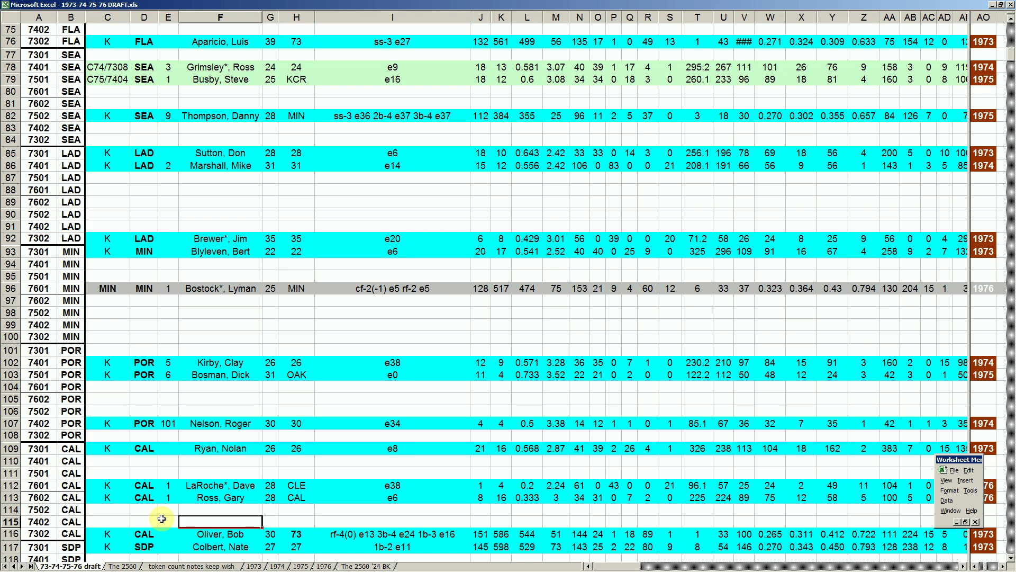
key(Down)
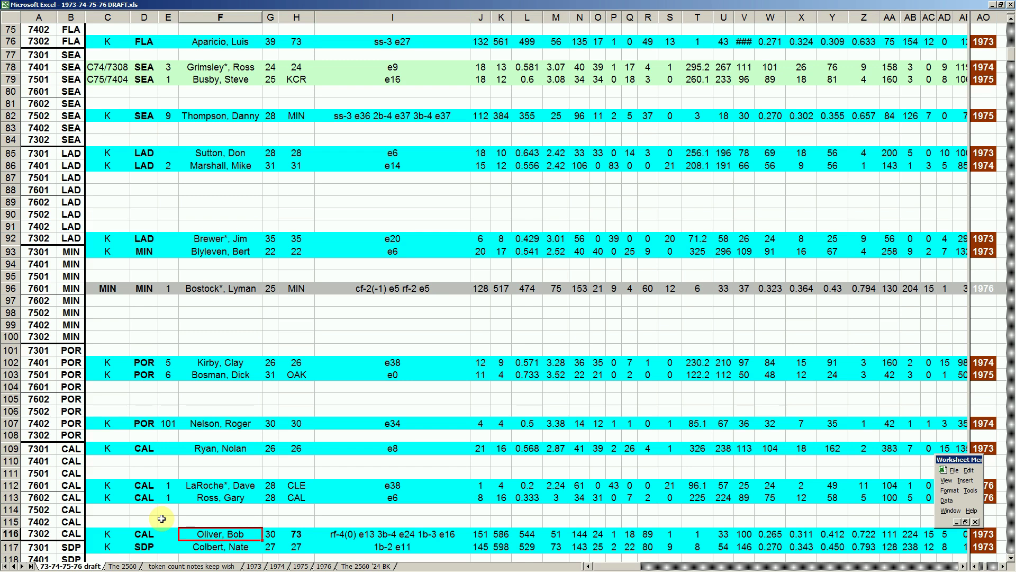
Recheck the CAL slots between picks 7401 and 7402, including the empty ones in rows 110, 114 and 115
key(Up)
key(Up)
key(Up)
key(Up)
key(Up)
key(Up)
key(Up)
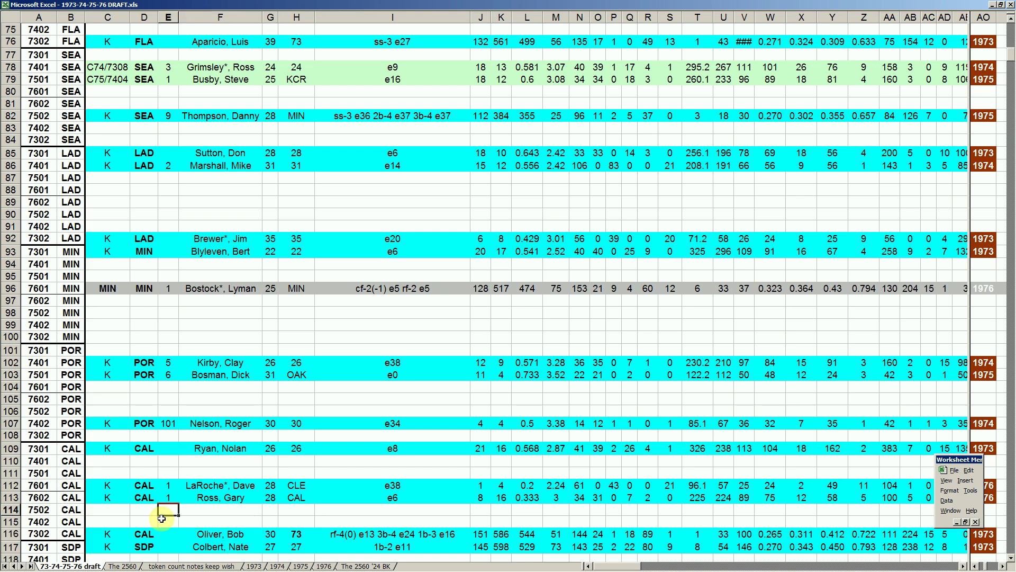
key(Down)
key(Down)
key(Down)
key(Down)
key(Down)
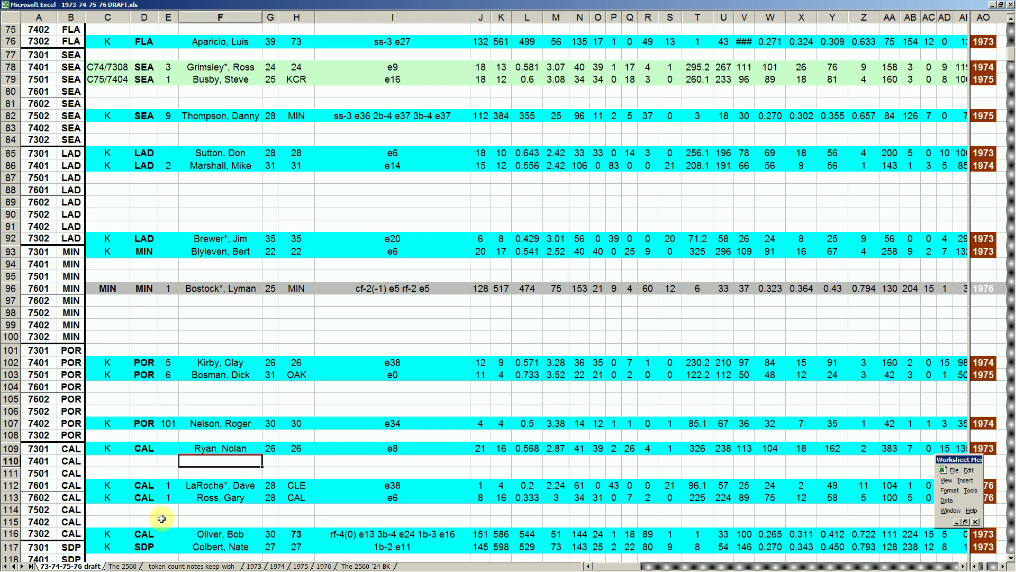
key(Down)
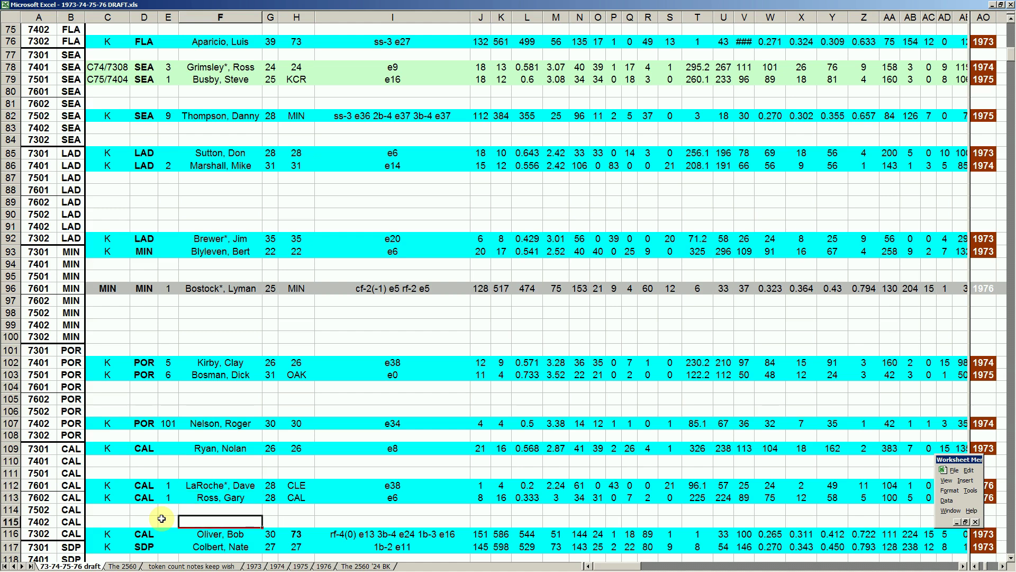
Look through the SDP draft slots from pick 7301 in row 117 to pick 7302 in row 124
key(Down)
key(Down)
key(Down)
key(Down)
key(Down)
key(Down)
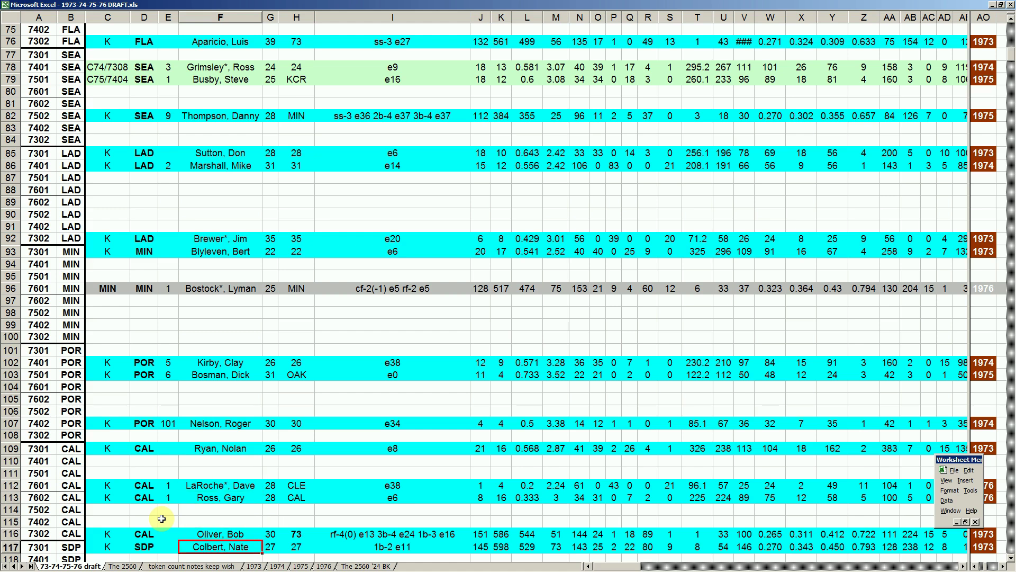
key(Down)
key(Down)
key(Down)
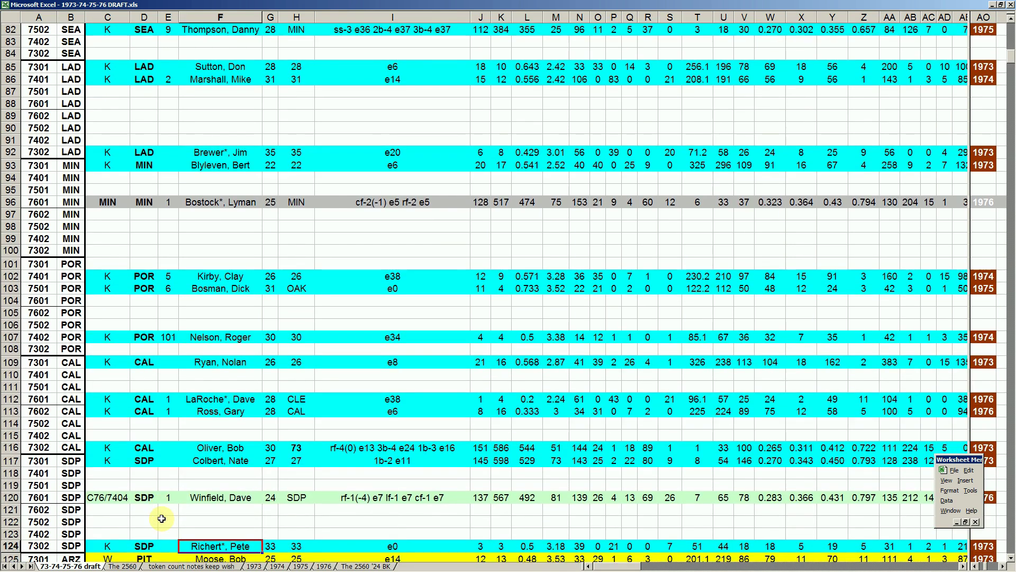
Look back over the SDP slots and move on to ARZ pick 7301 in row 125
key(Up)
key(Up)
key(Up)
key(Up)
key(Up)
key(Up)
key(Up)
key(Down)
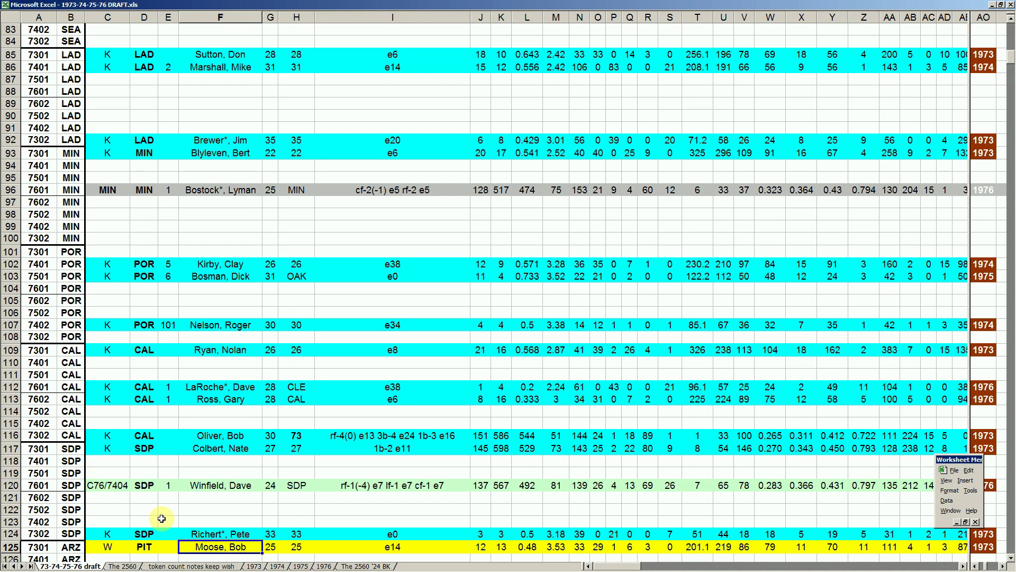
Examine ARZ pick 7301 in row 125 with its PIT team entry, and look over the ARZ slots just below
key(Up)
key(Down)
key(Left)
key(Left)
key(Right)
key(Right)
key(Right)
key(Left)
key(Left)
key(Right)
key(Down)
key(Down)
key(Down)
key(Up)
key(Up)
key(Up)
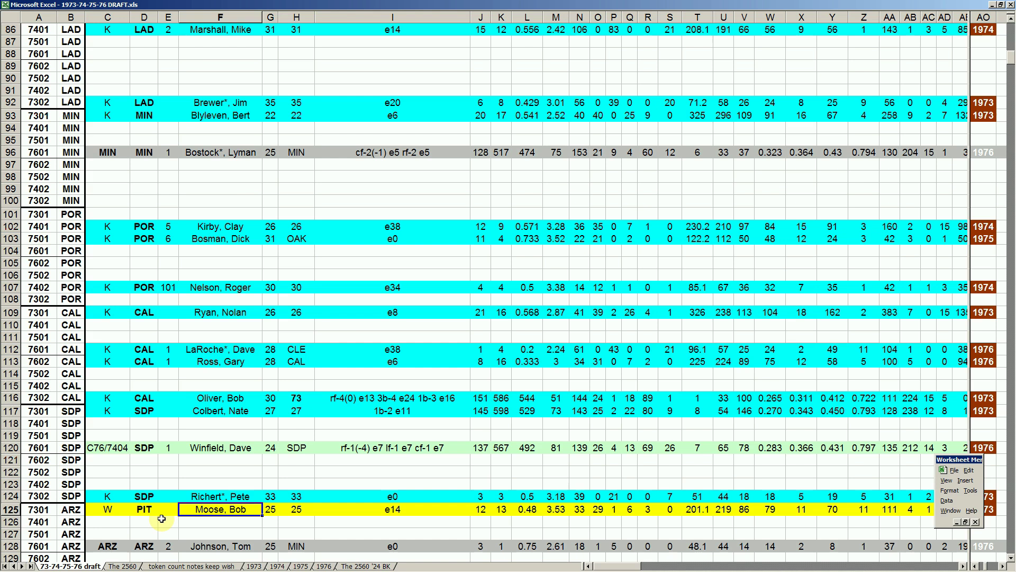
Check the empty ARZ slots 7401 and 7501 in rows 126 and 127
key(Down)
key(Down)
key(Down)
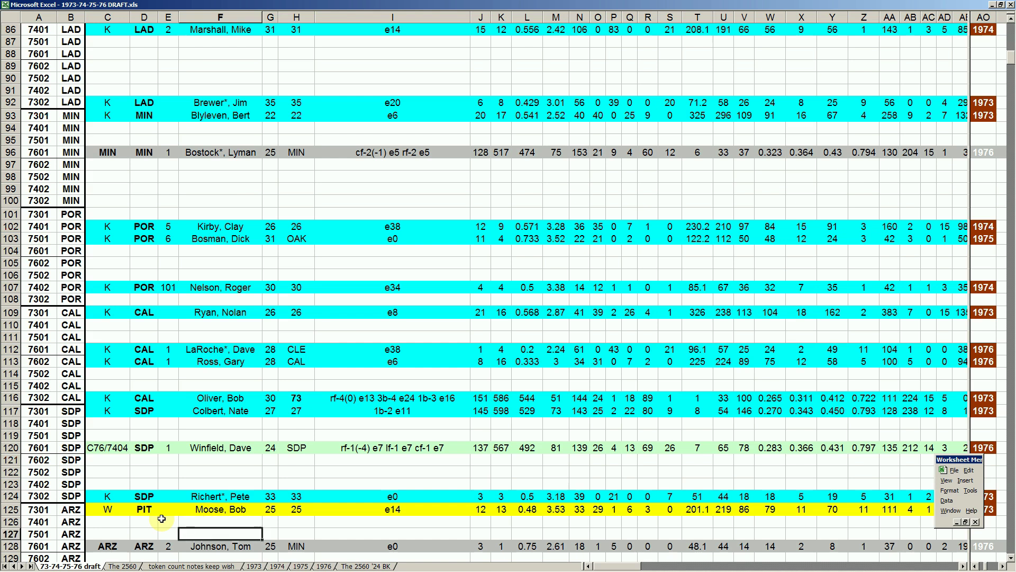
key(Up)
key(Up)
key(Up)
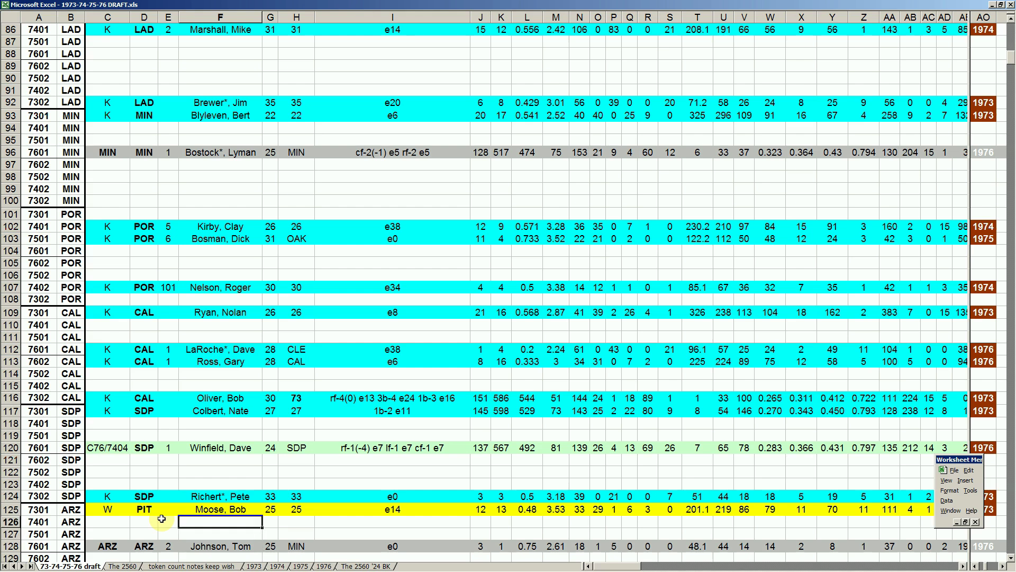
Look over the ARZ slots down to pick 7602 in row 129 and back up past pick 7601 in row 128
key(Down)
key(Down)
key(Down)
key(Down)
key(Down)
key(Down)
key(Down)
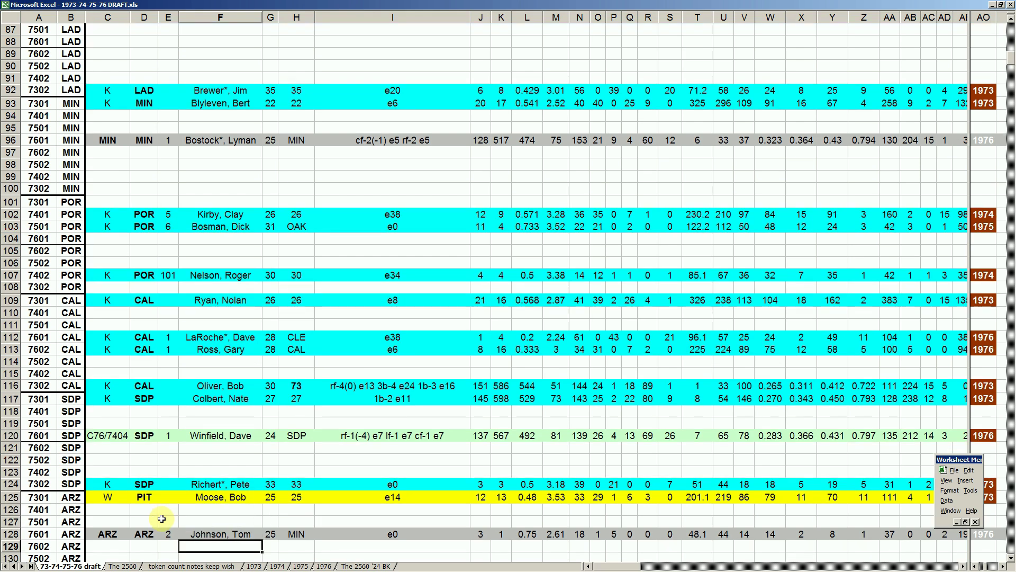
key(Up)
key(Up)
key(Up)
key(Up)
key(Up)
key(Up)
Go through the remaining ARZ slots and on to the MIL picks, down to pick 7502 in row 138
key(Down)
key(Down)
key(Down)
key(Down)
key(Down)
key(Down)
key(Down)
key(Down)
key(Down)
key(Down)
key(Down)
key(Down)
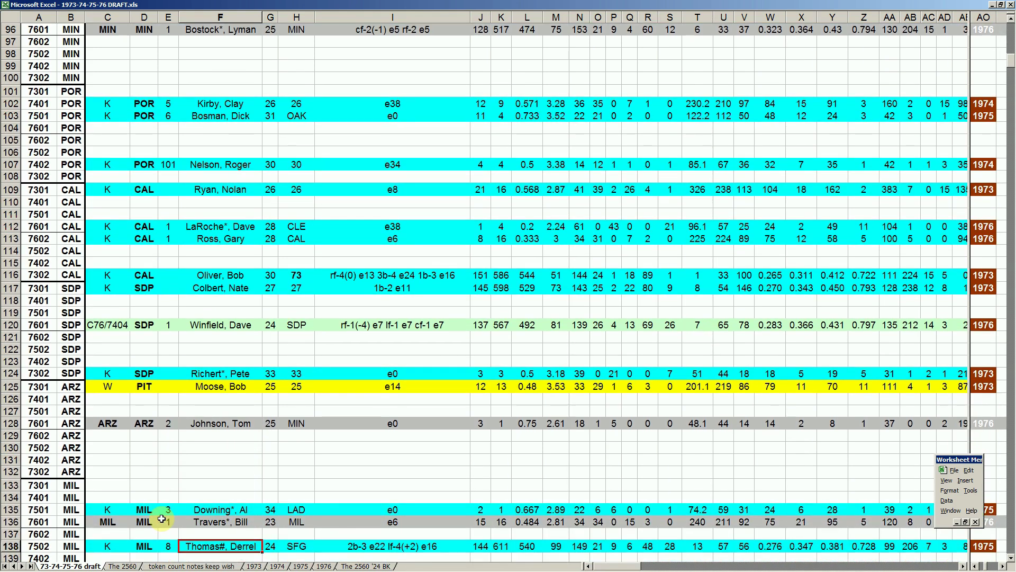
Examine MIL picks 7501 and 7601 in rows 135 and 136, and continue down to slot 7302 in row 140
key(Up)
key(Up)
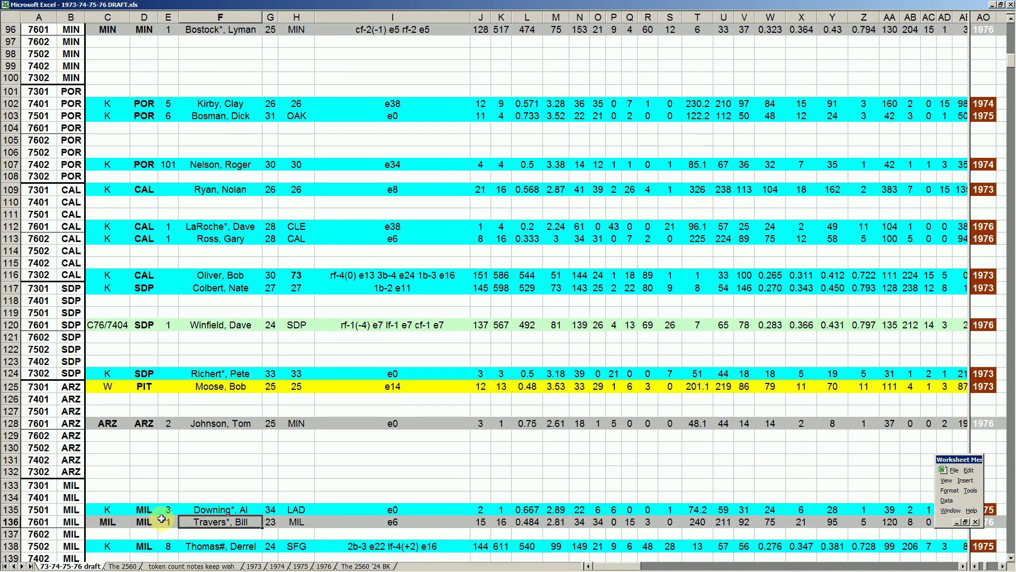
key(Down)
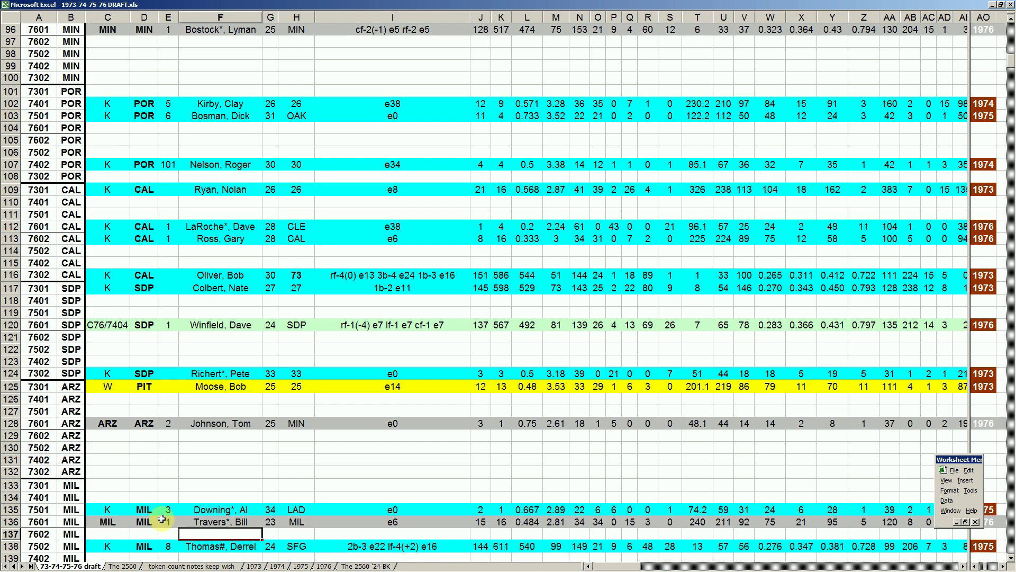
key(Up)
key(Up)
key(Up)
key(Down)
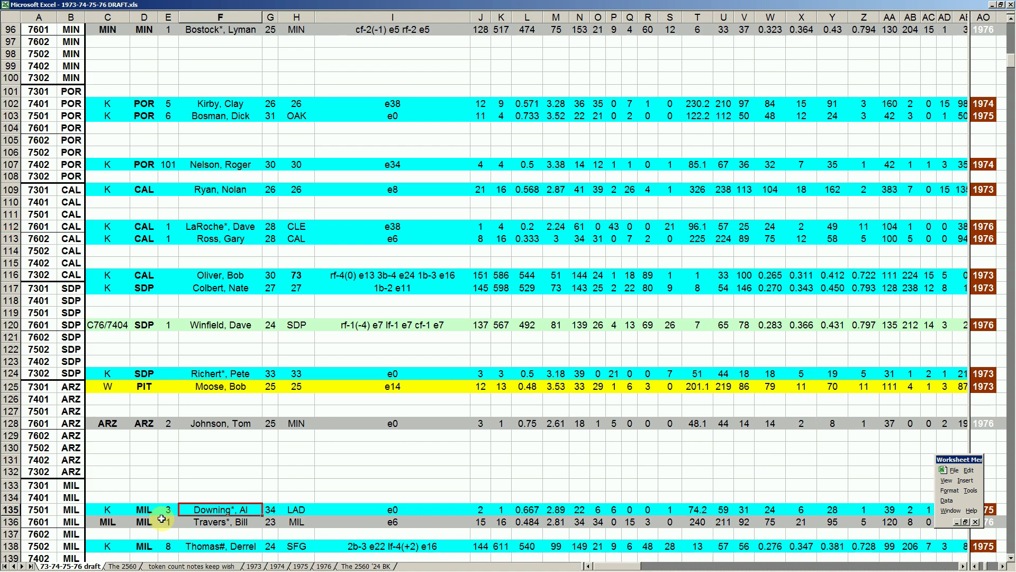
key(Down)
key(Down)
key(Down)
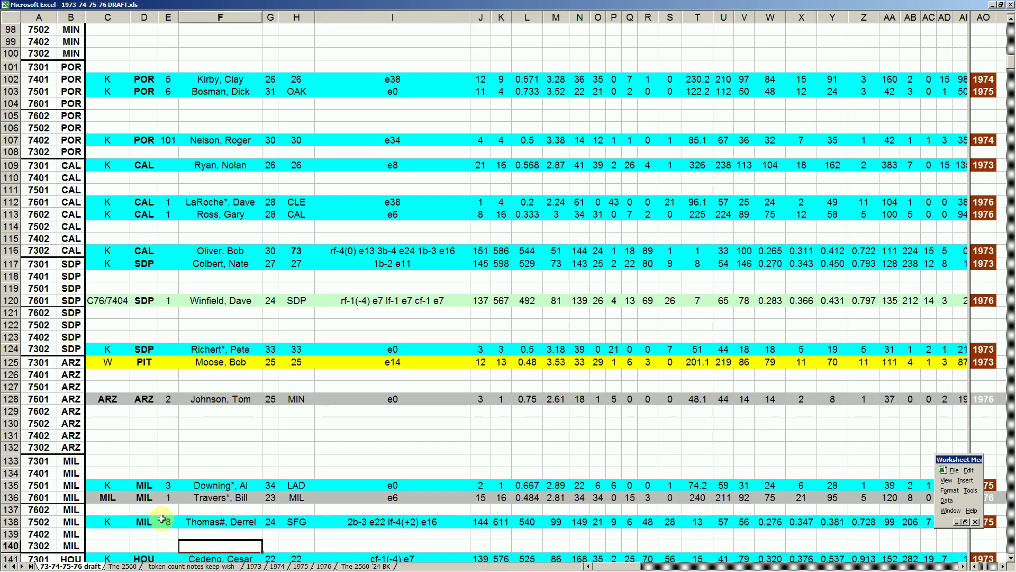
Return up the MIL slots to check the team entry for pick 7501 in row 135
key(Up)
key(Up)
key(Up)
key(Up)
key(Up)
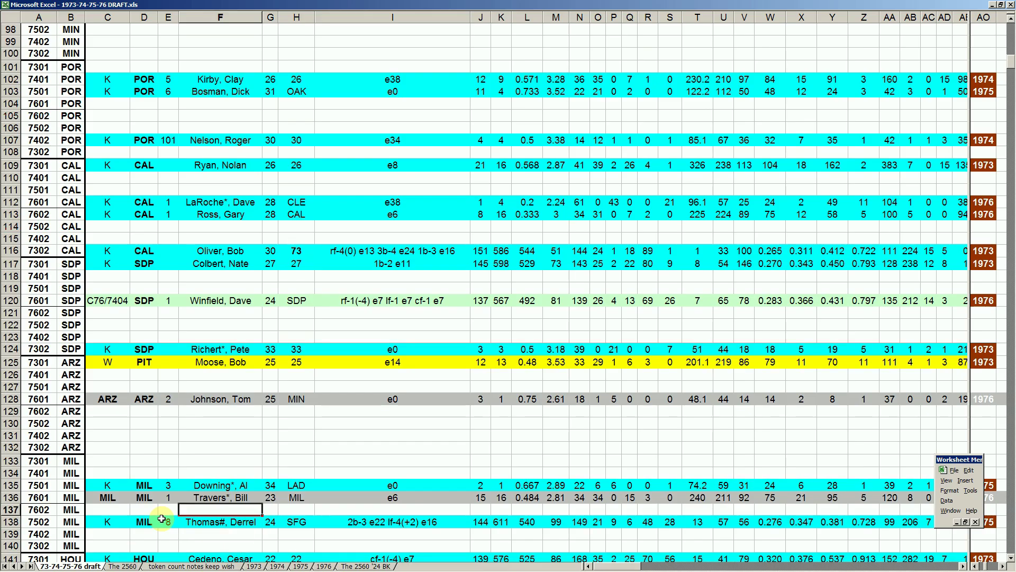
key(Left)
key(Left)
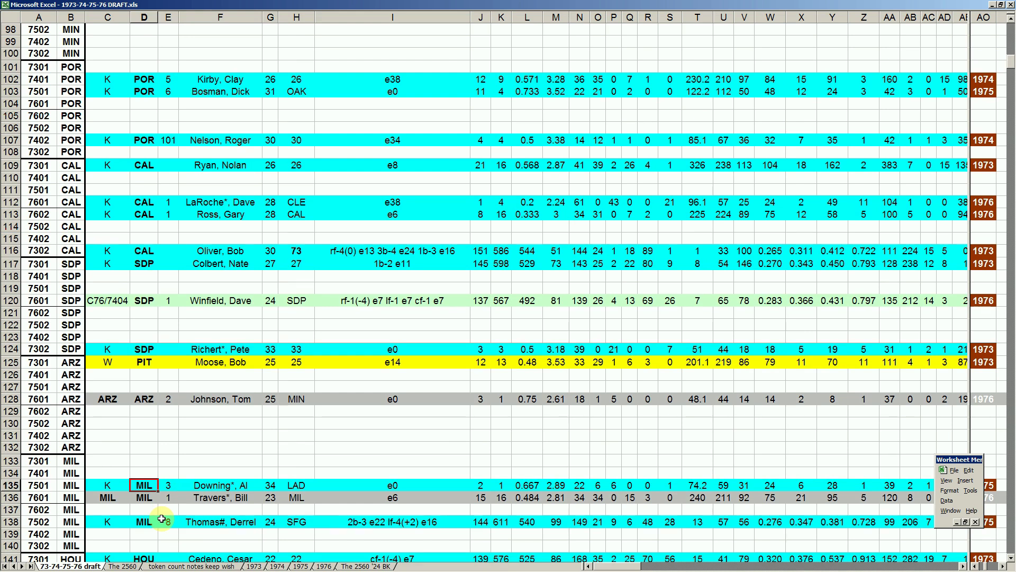
Compare the team, column E and player entries of MIL picks 7501 and 7601, then check pick 7502 in row 138
key(Down)
key(Right)
key(Up)
key(Right)
key(Down)
key(Up)
key(Down)
key(Down)
key(Down)
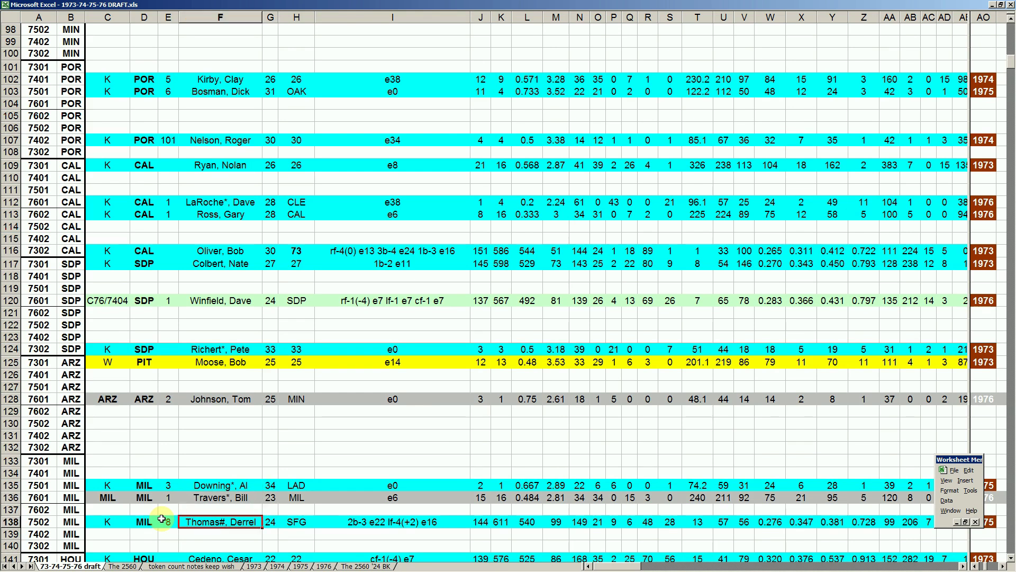
Look back over MIL picks 7501 to 7502 and move on to HOU pick 7301 in row 141
key(Up)
key(Up)
key(Up)
key(Down)
key(Down)
key(Down)
key(Down)
key(Down)
key(Down)
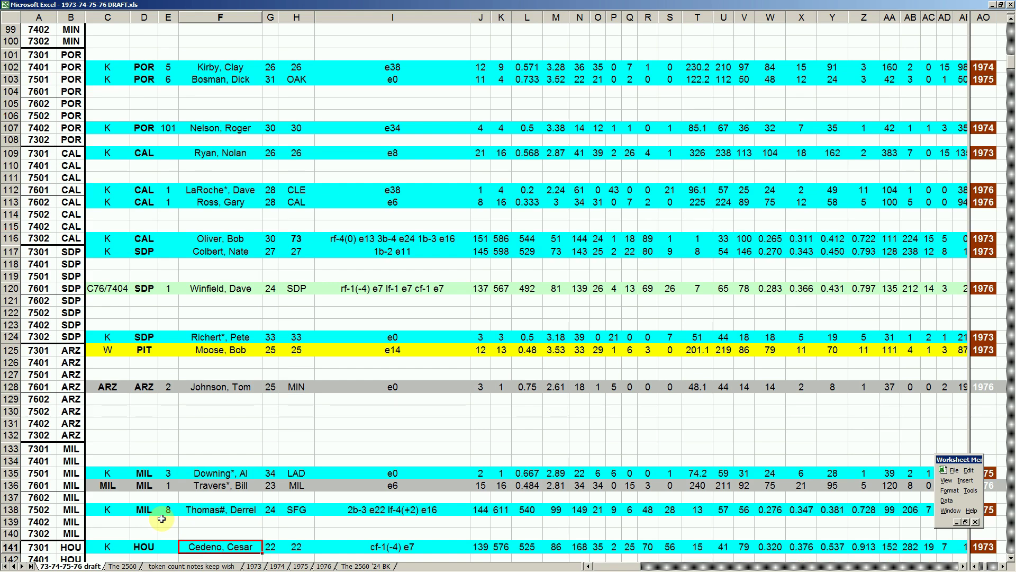
Look through the HOU slots below row 141 and examine picks 7601 and 7602 in rows 144 and 145
key(Down)
key(Down)
key(Down)
key(Down)
key(Down)
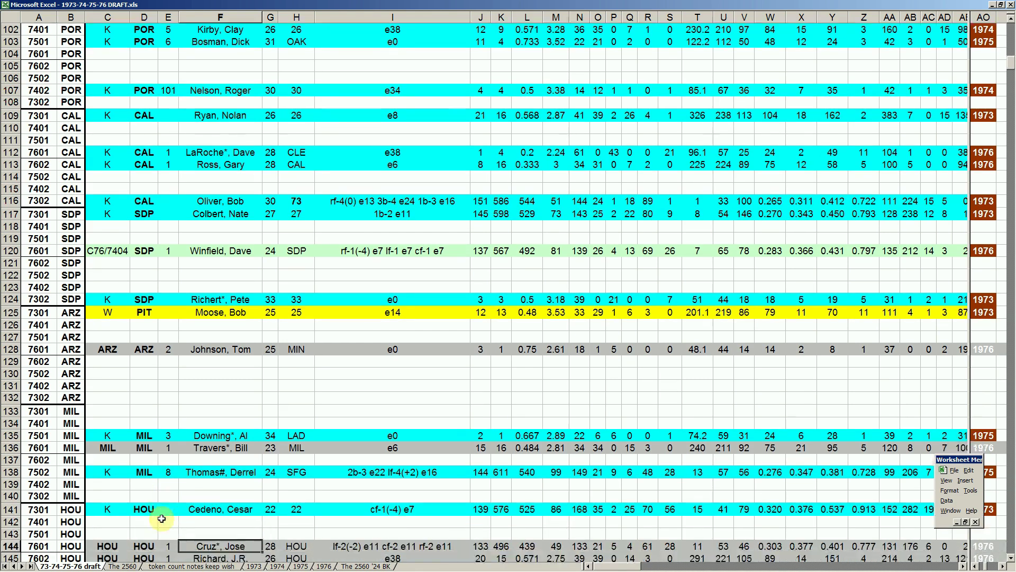
key(Up)
key(Up)
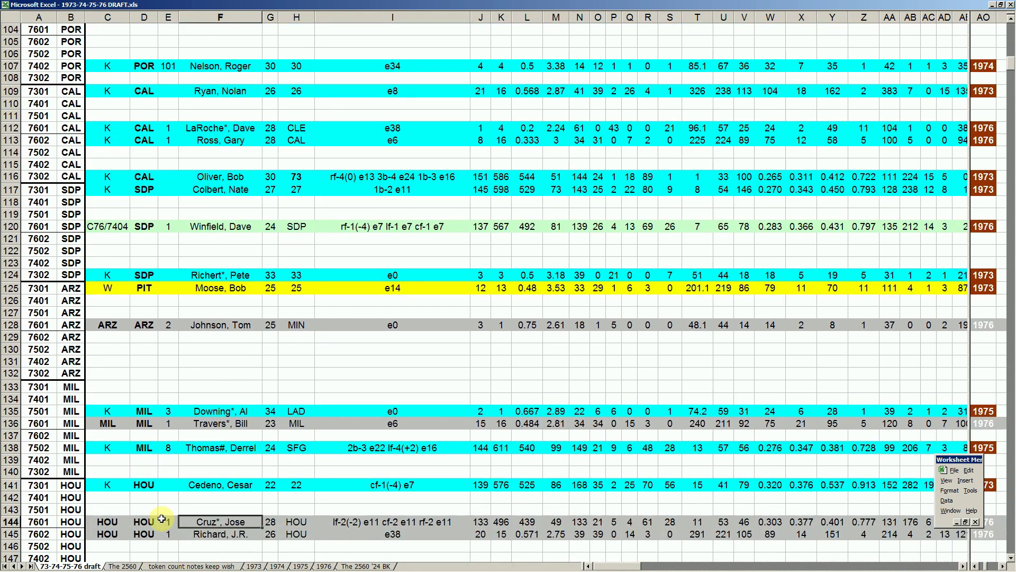
key(Down)
key(Up)
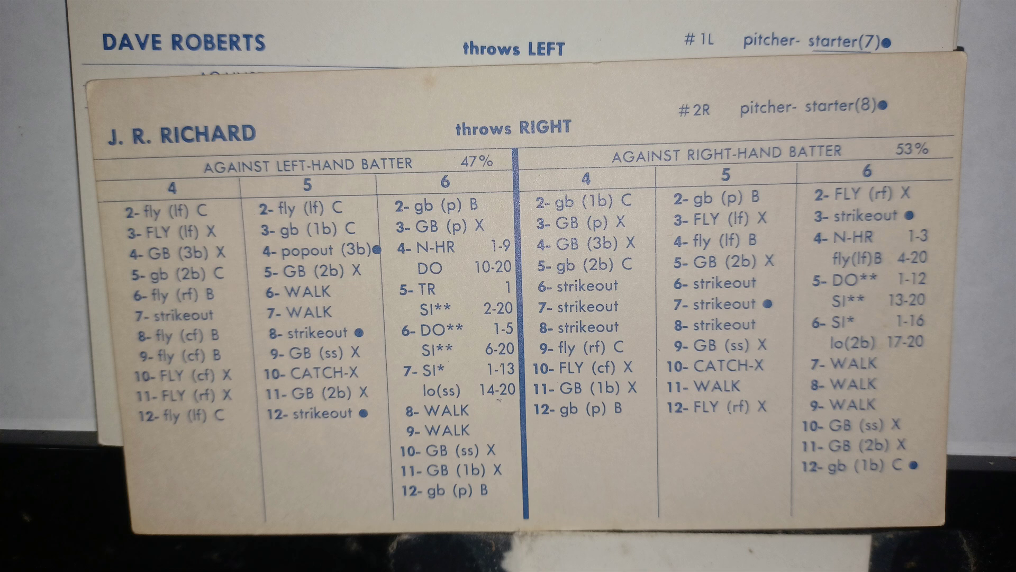
Read across the statistics of HOU picks 7602 and 7601 in rows 145 and 144, returning to the row 144 player
key(Left)
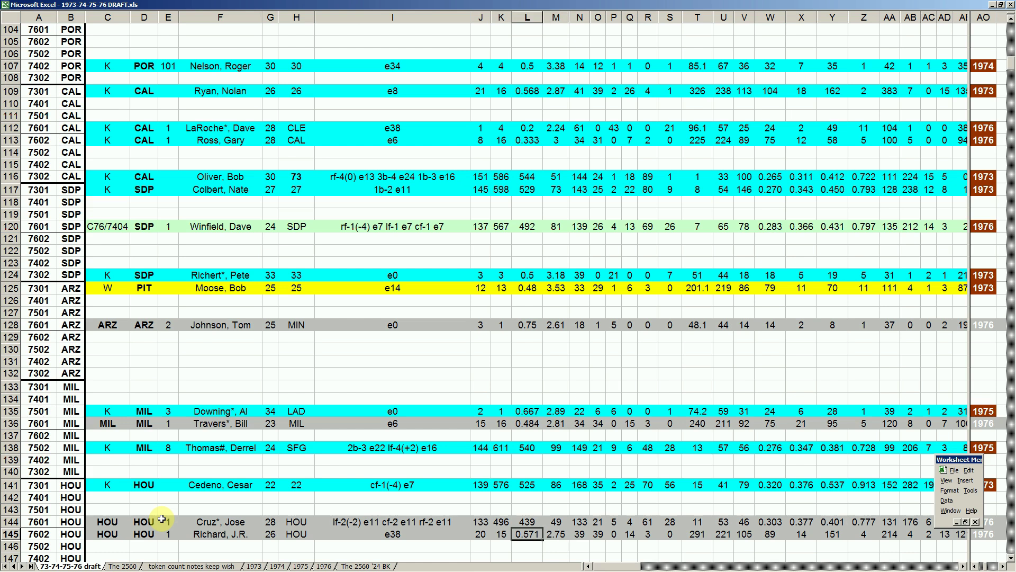
key(Left)
key(Left)
key(Up)
key(Left)
key(Left)
key(Right)
key(Right)
key(Right)
key(Right)
key(Right)
key(Right)
key(Right)
key(Left)
key(Left)
key(Left)
key(Left)
key(Left)
key(Left)
key(Left)
key(Left)
key(Left)
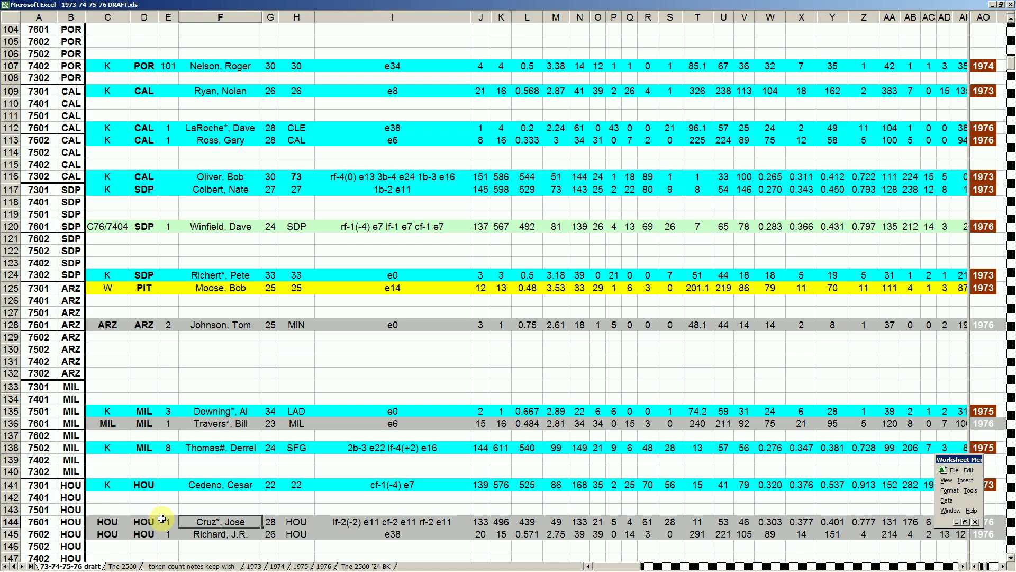
Review the HOU slots between rows 141 and 145, returning to pick 7301 in row 141
key(Down)
key(Up)
key(Up)
key(Up)
key(Up)
key(Down)
key(Down)
key(Down)
key(Down)
key(Up)
key(Up)
key(Up)
key(Up)
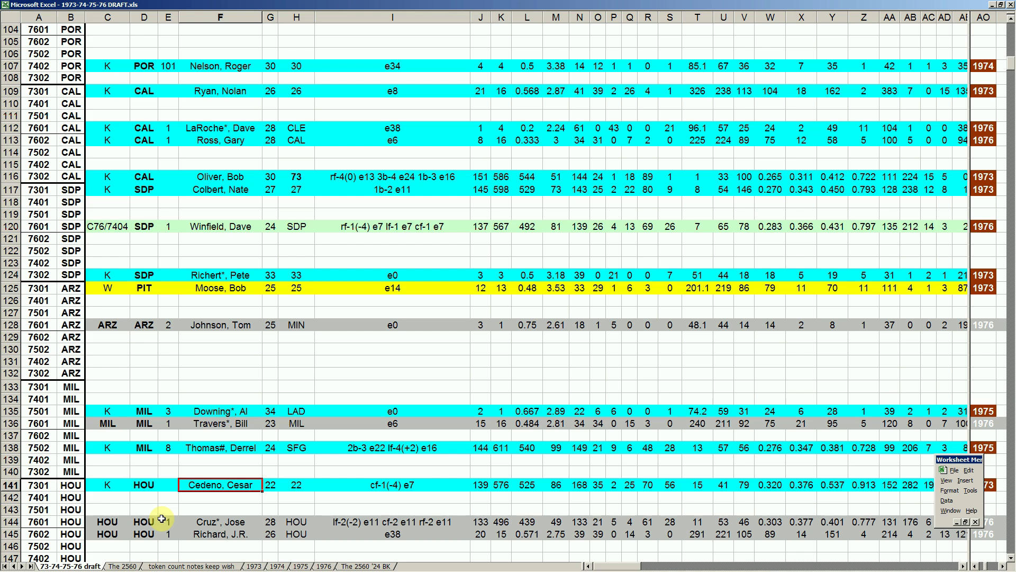
Look through the rest of the HOU slots and move on to CLE pick 7301 in row 149
key(Down)
key(Down)
key(Down)
key(Down)
key(Down)
key(Down)
key(Down)
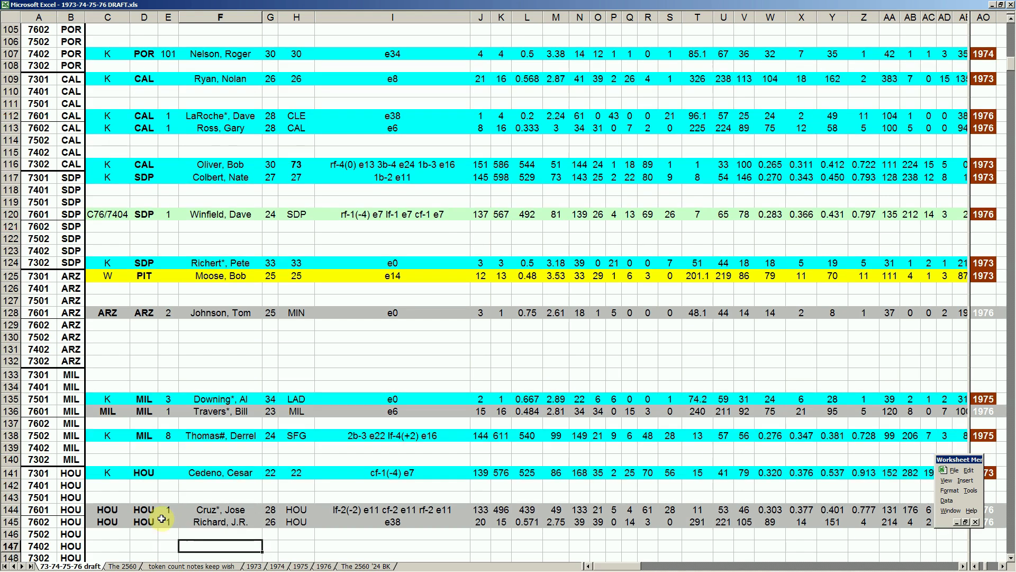
key(Down)
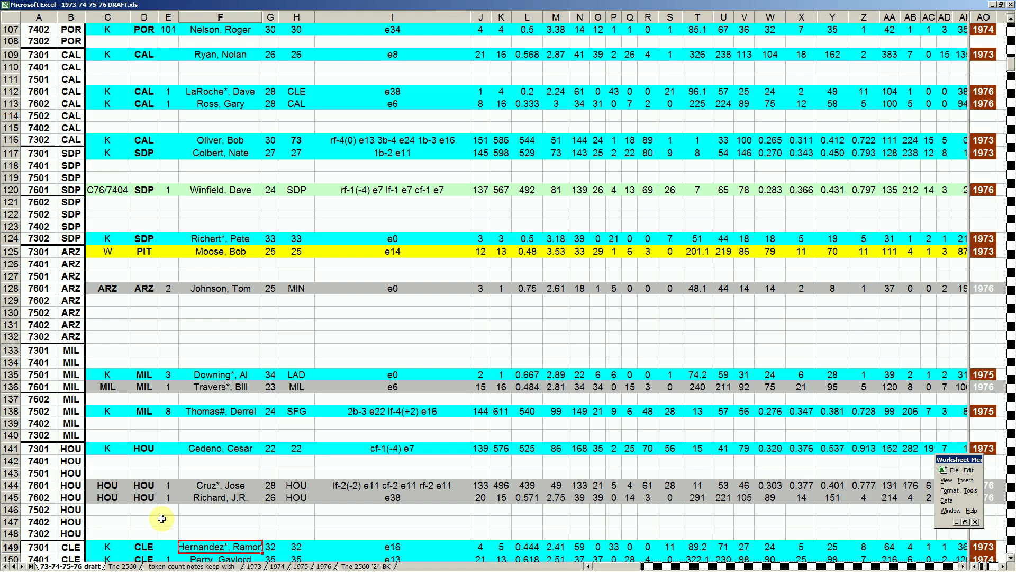
Compare CLE picks 7301 and 7401 in rows 149 and 150, also checking HOU slot 7302 in row 148
key(Down)
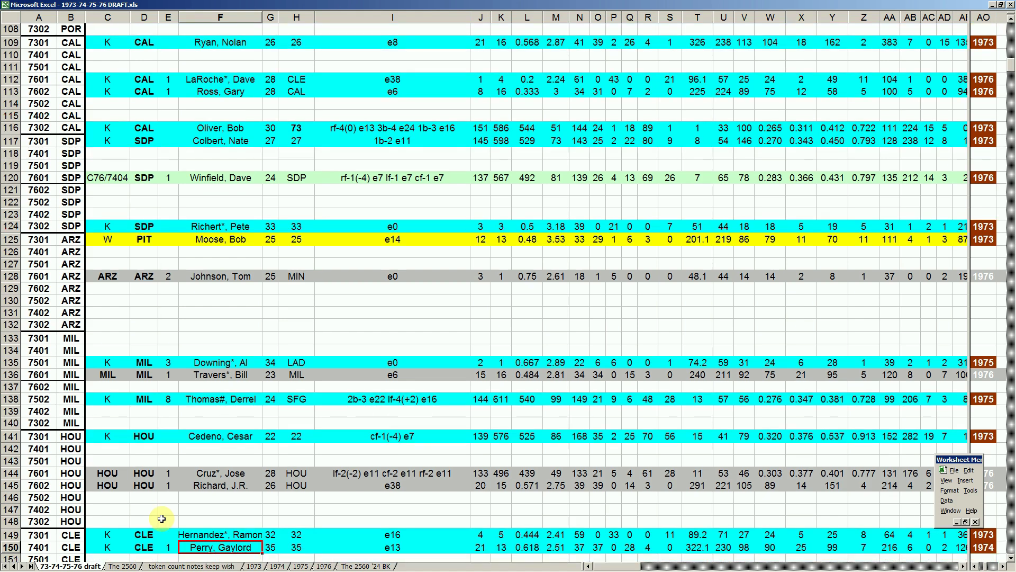
key(Up)
key(Up)
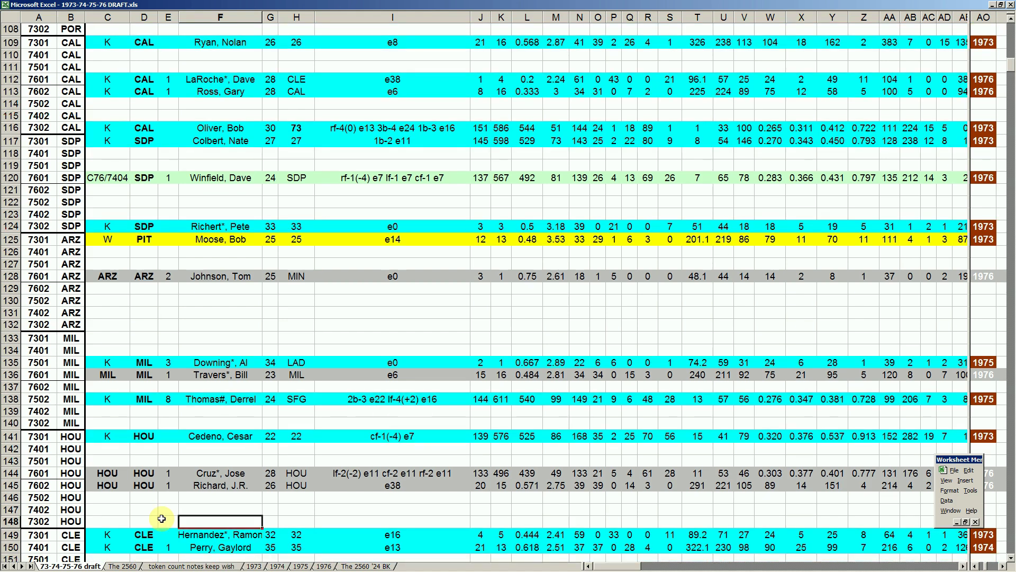
key(Down)
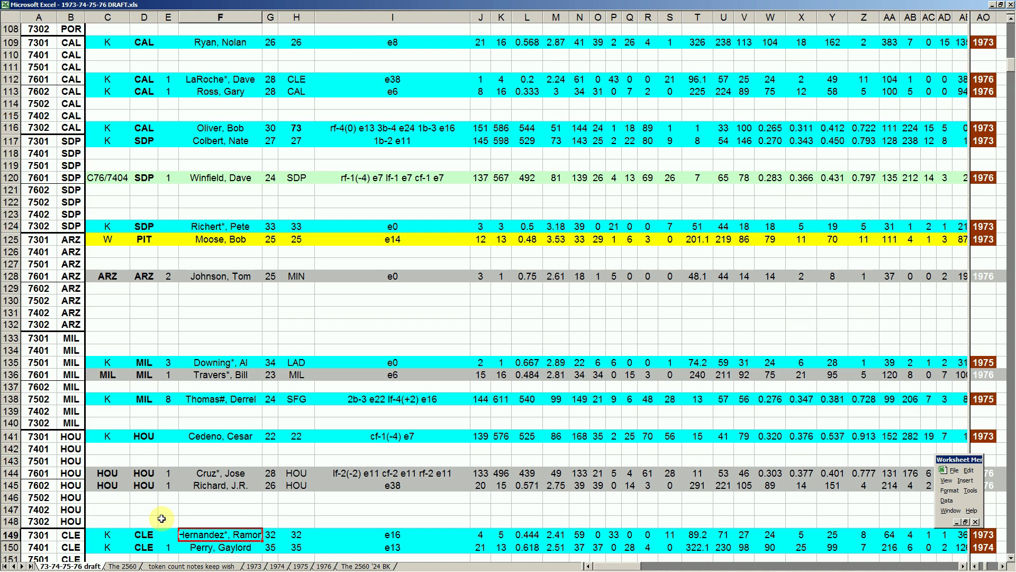
key(Down)
key(Up)
key(Down)
key(Up)
Read the CLE pick 7301 statistics in row 149 across to column M and return to the player entry
key(Right)
key(Right)
key(Right)
key(Right)
key(Right)
key(Right)
key(Right)
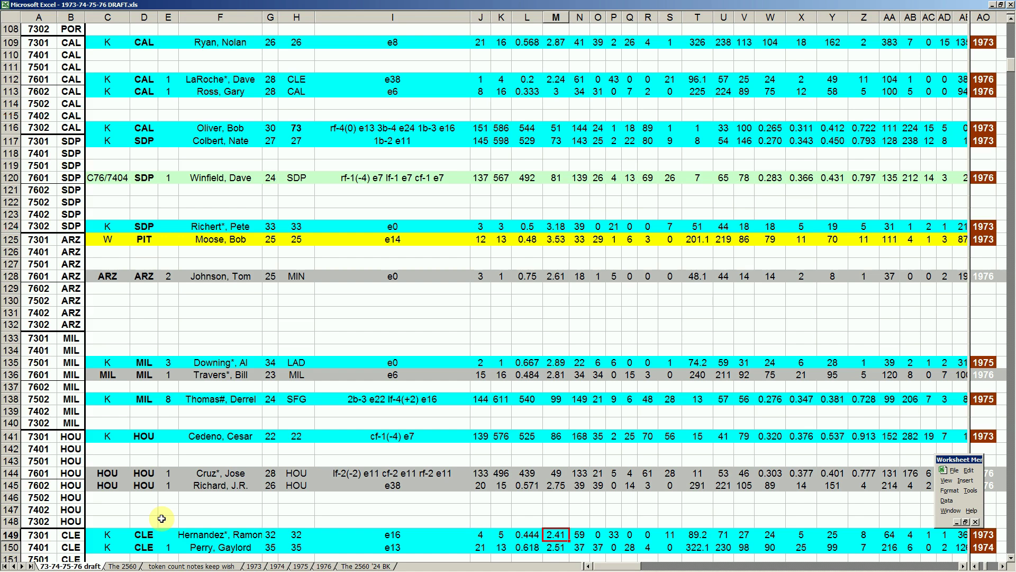
key(Left)
key(Left)
key(Left)
key(Left)
key(Left)
key(Left)
key(Left)
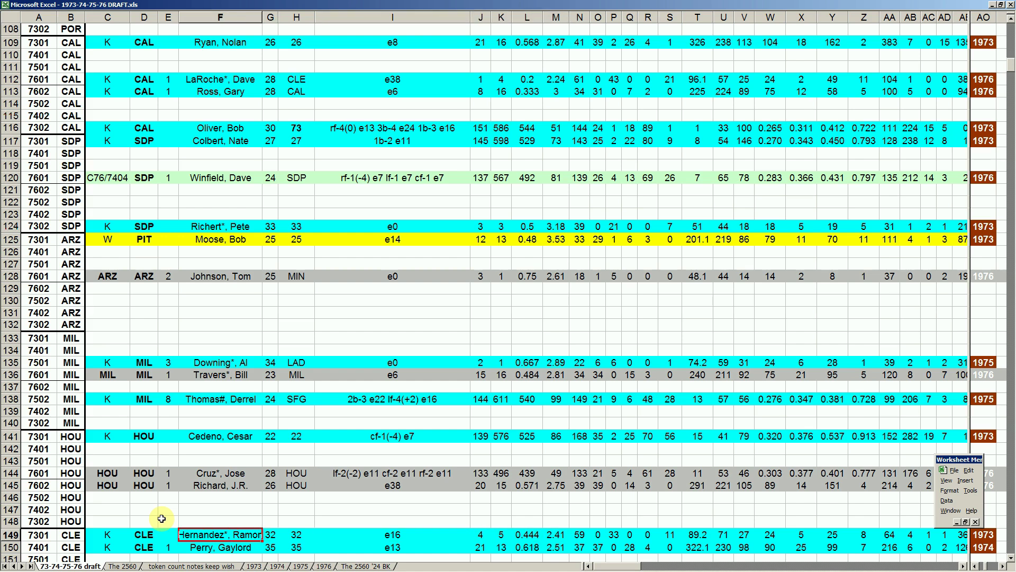
Look over the CLE slots below pick 7401, down through the empty slot 7602 in row 153
key(Up)
key(Down)
key(Down)
key(Down)
key(Down)
key(Down)
key(Down)
key(Down)
key(Down)
key(Down)
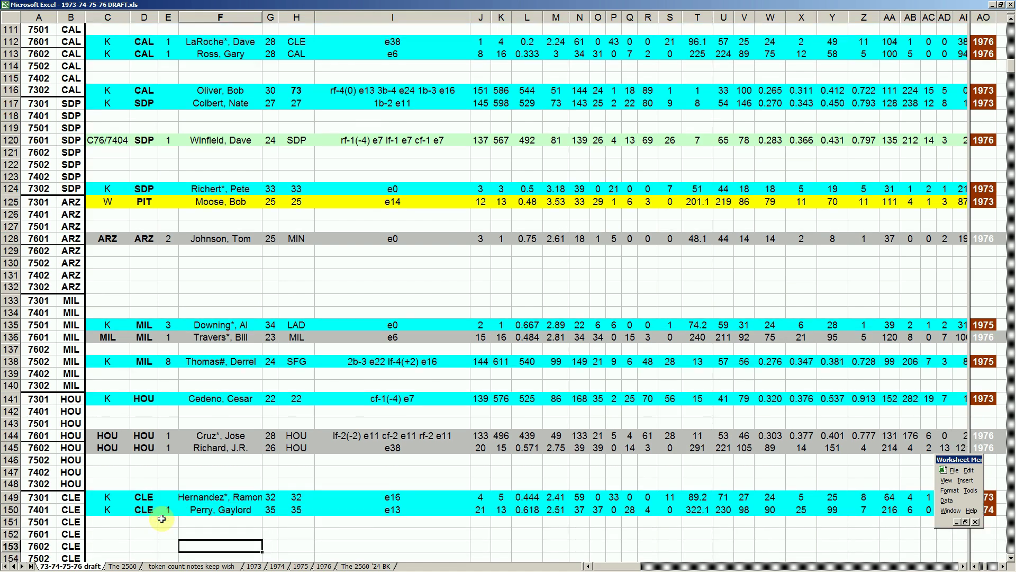
Pass the last CLE slots and view the TOR picks down to pick 7602 in row 161
key(Down)
key(Down)
key(Down)
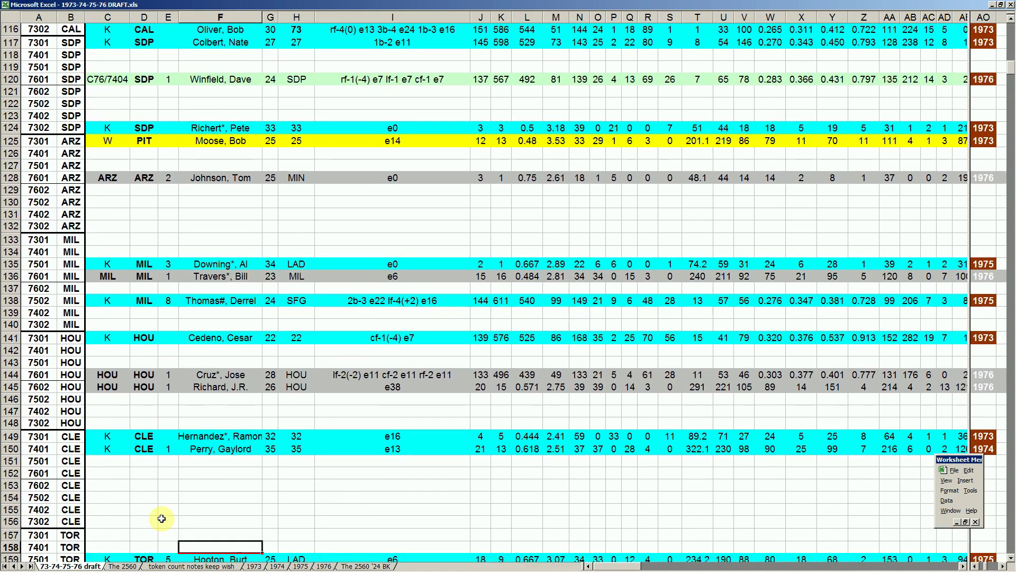
key(Down)
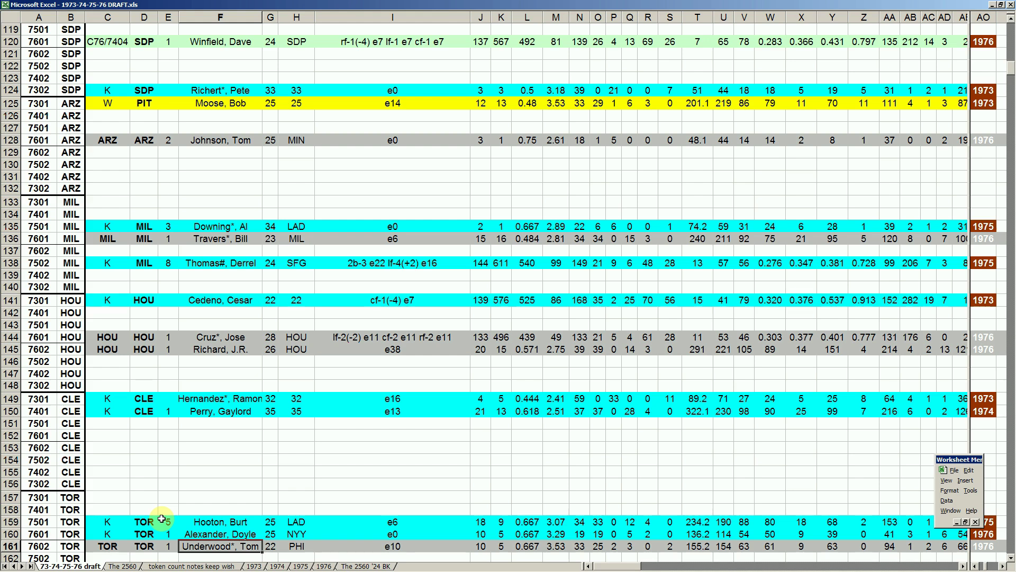
View the remaining TOR slots and the COL picks, continuing down to PHI pick 7601 in row 176
key(Down)
key(Down)
key(Down)
key(Down)
key(Down)
key(Down)
key(Down)
key(Down)
key(Down)
key(Down)
key(Down)
key(Down)
key(Down)
key(Down)
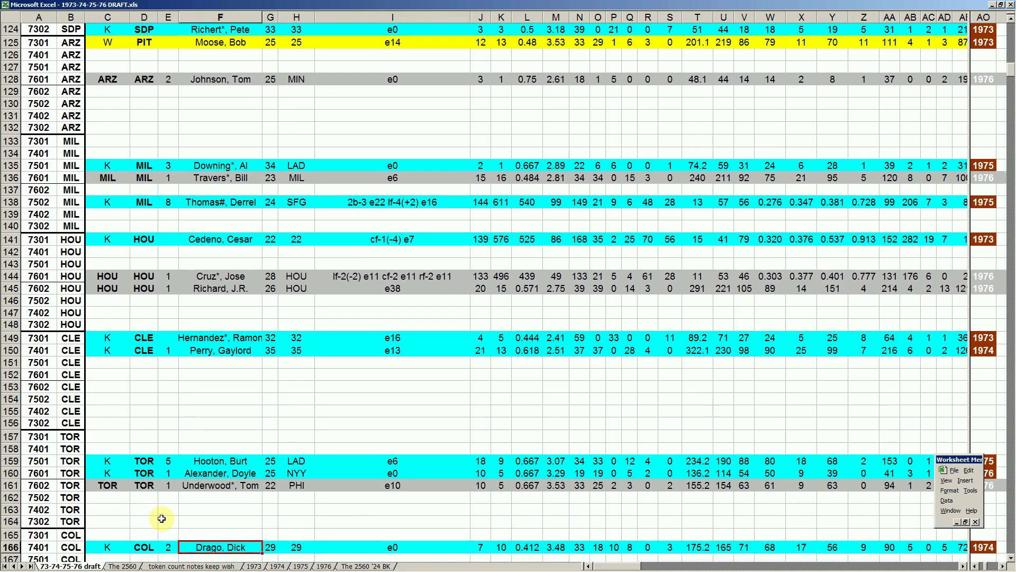
key(Down)
key(Down)
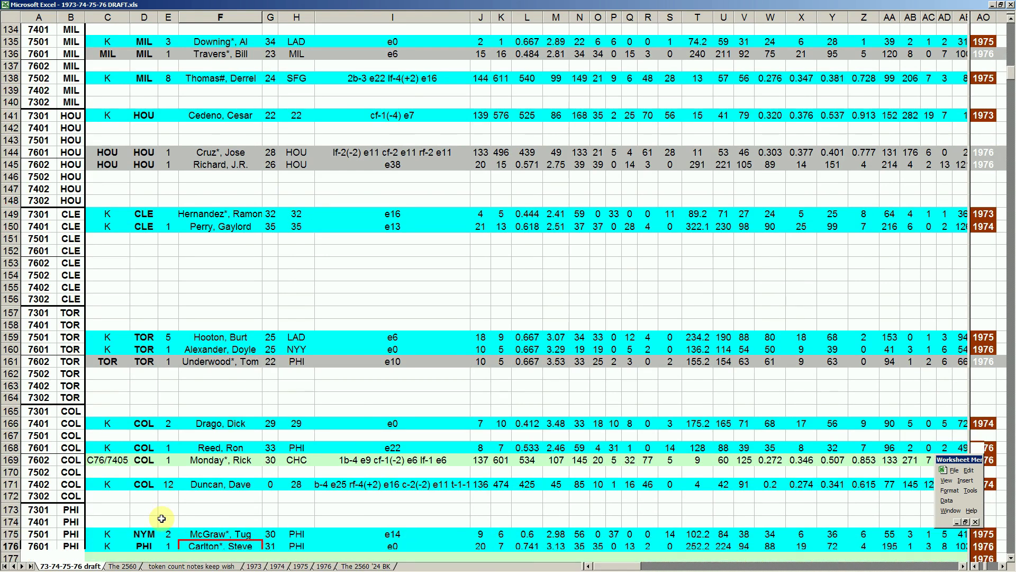
Go back up past the COL picks to the player entry of TOR pick 7601 in row 160
key(Up)
key(Up)
key(Up)
key(Up)
key(Up)
key(Up)
key(Up)
key(Up)
key(Up)
key(Up)
key(Up)
key(Up)
key(Up)
key(Up)
key(Up)
key(Up)
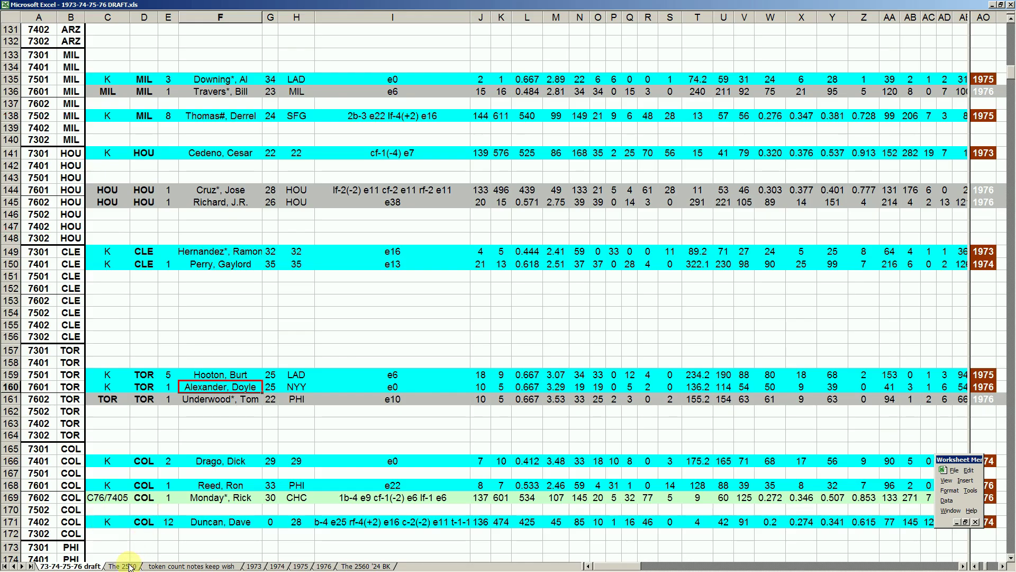
Switch to the CAROUSEL 73-76 2025 workbook and check the trade list from row 170 up to the TOR entry in row 158
click(130, 566)
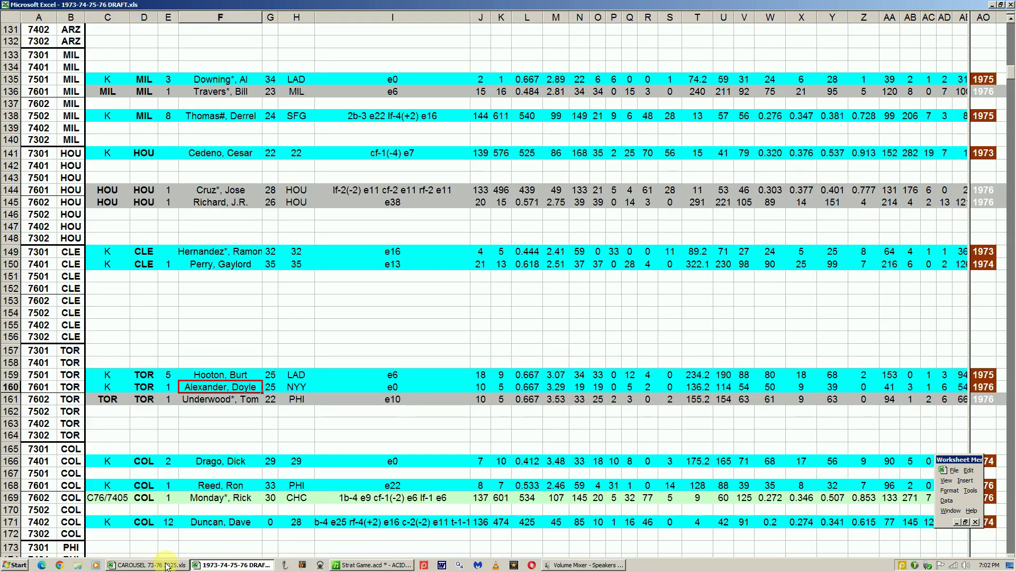
click(148, 568)
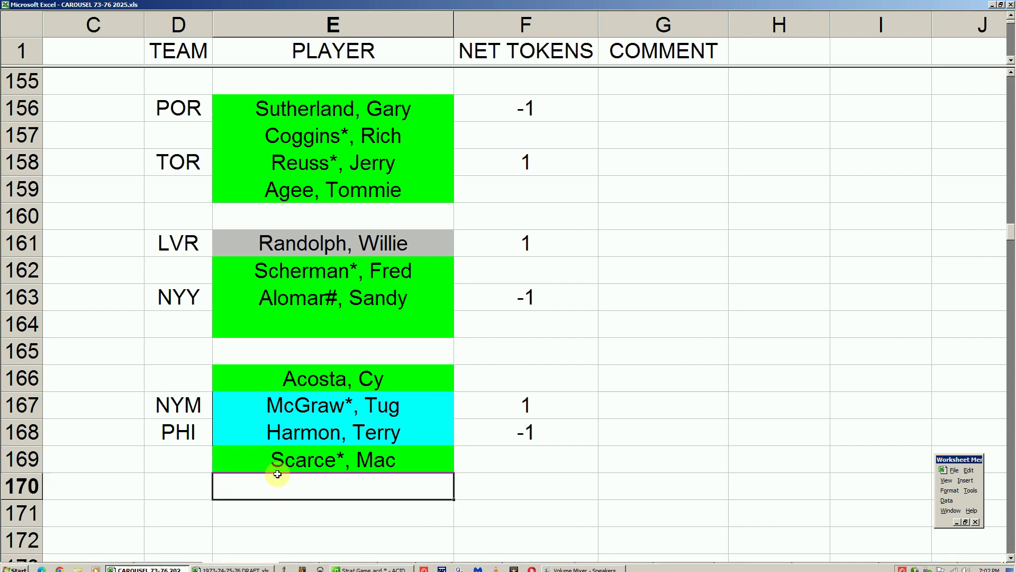
key(Up)
key(Up)
key(Up)
key(Up)
key(Up)
key(Up)
key(Up)
key(Up)
key(Up)
key(Up)
key(Up)
key(Up)
key(Up)
key(Down)
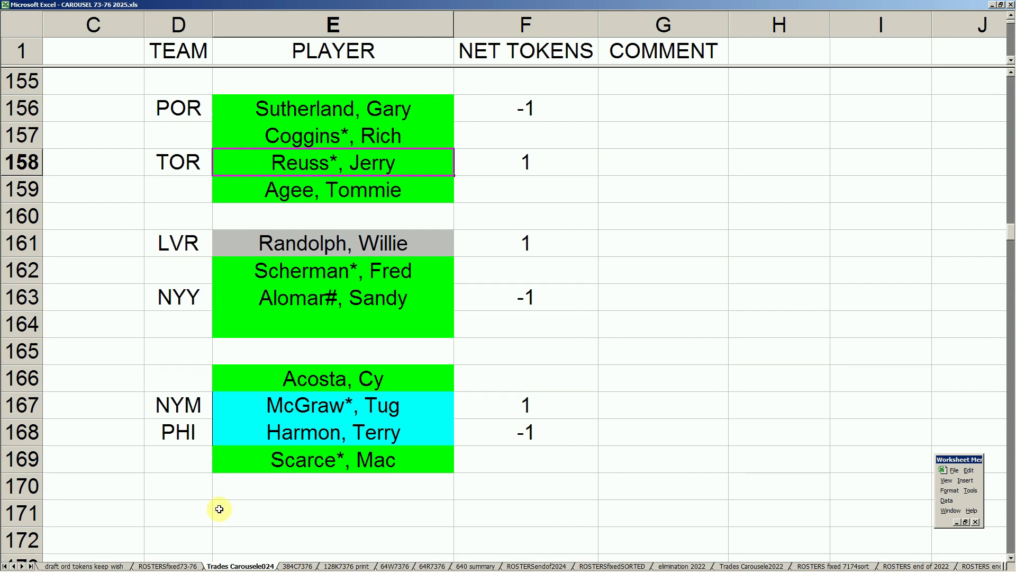
click(197, 566)
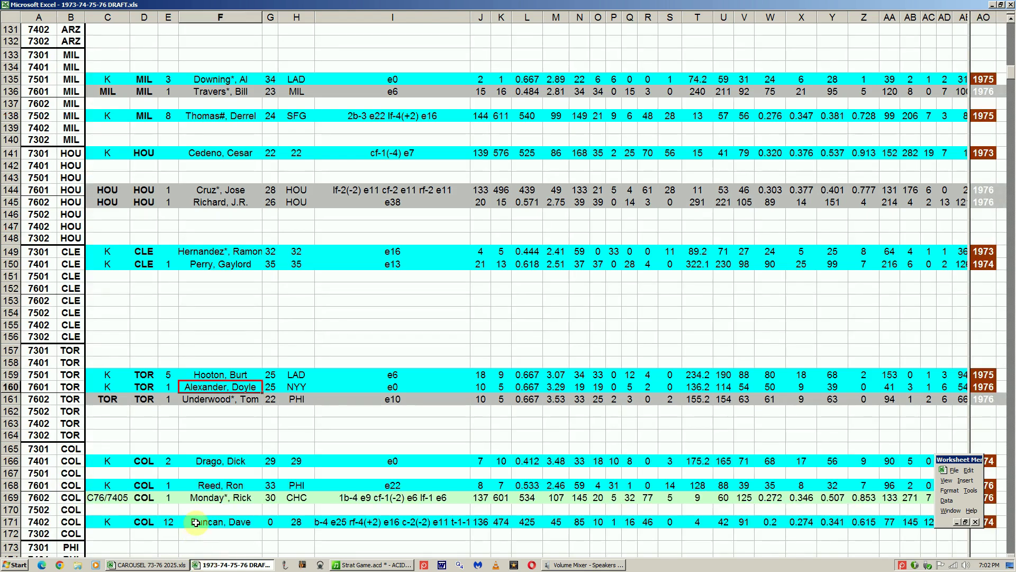
click(220, 401)
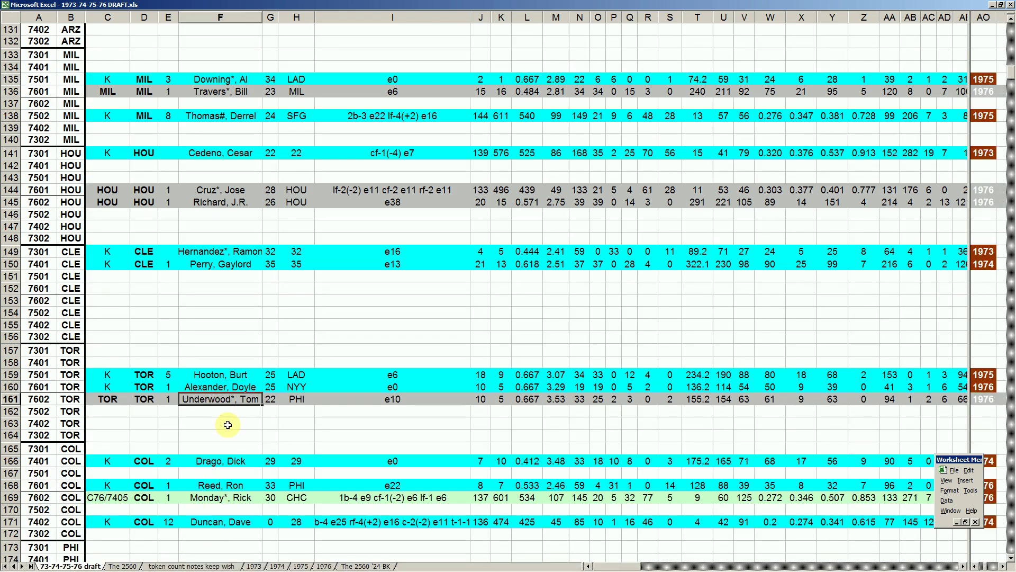
key(Up)
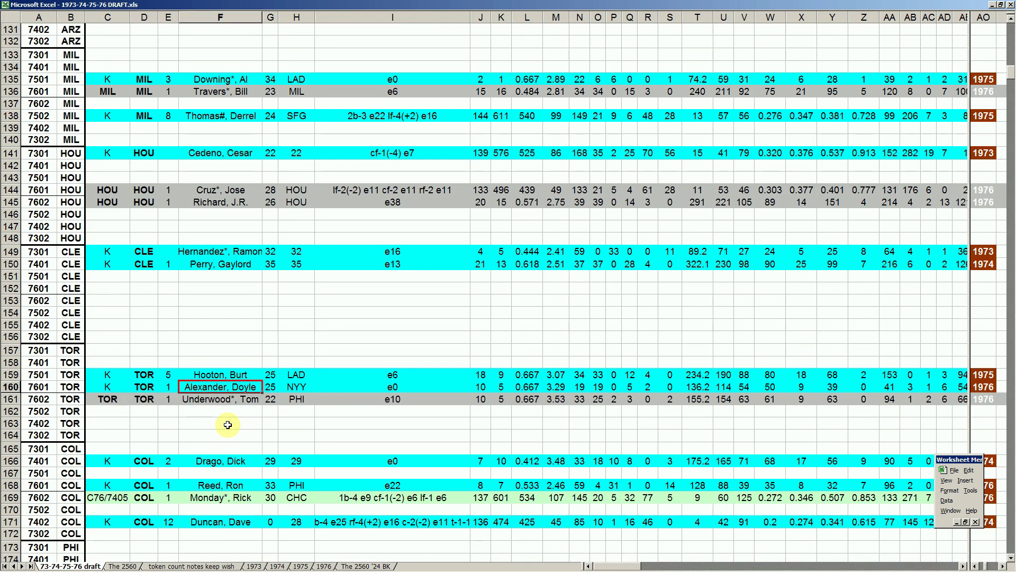
key(Down)
key(Up)
key(Down)
key(Down)
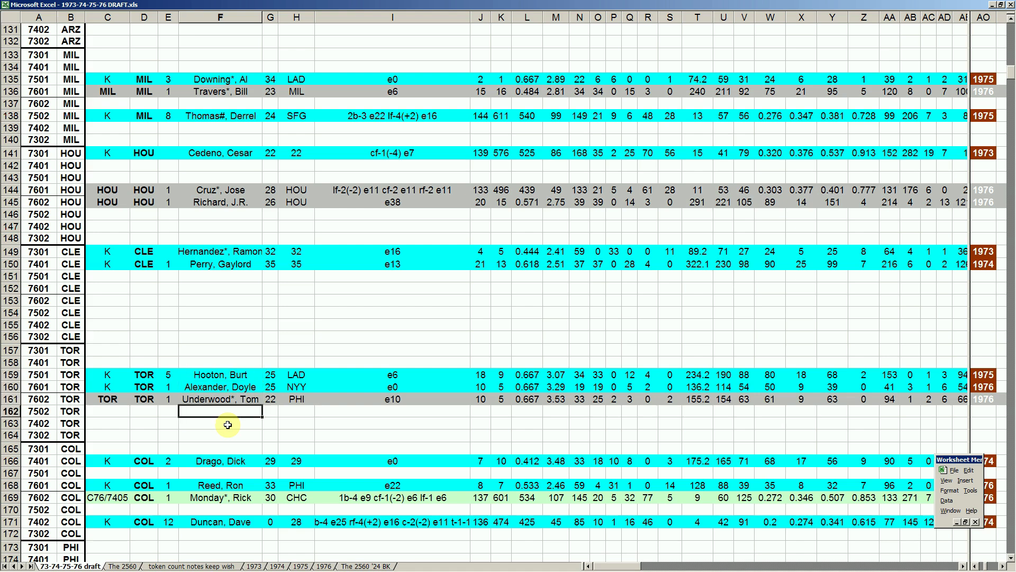
Check TOR picks 7501 and 7601 in rows 159 and 160, up to slot 7401 in row 158
key(Up)
key(Up)
key(Up)
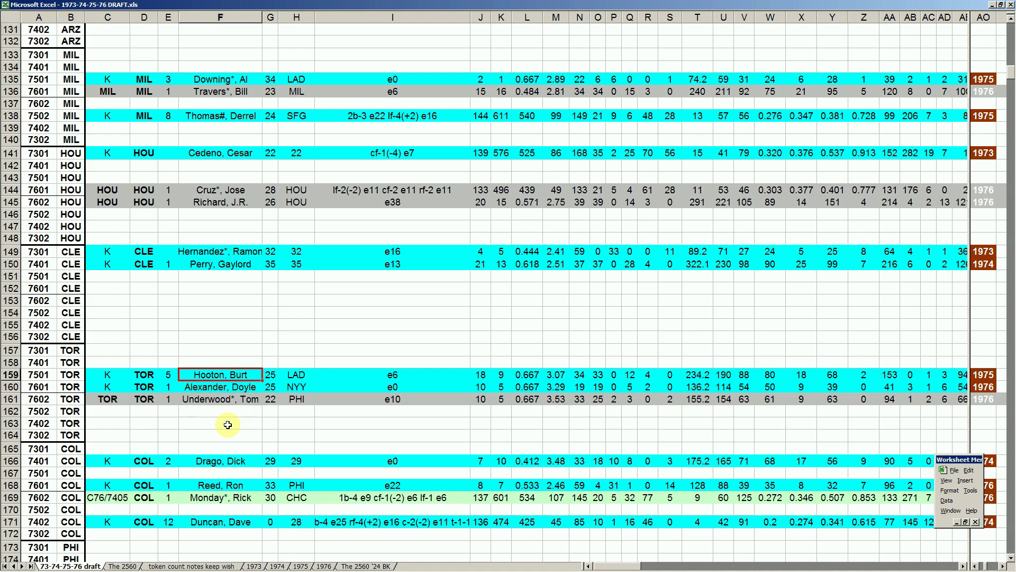
key(Down)
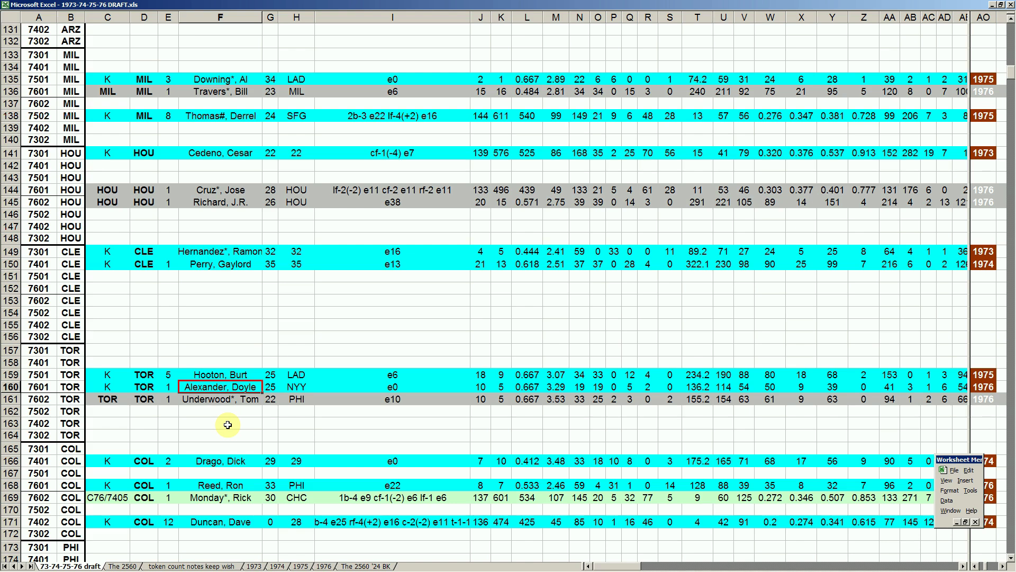
key(Up)
key(Up)
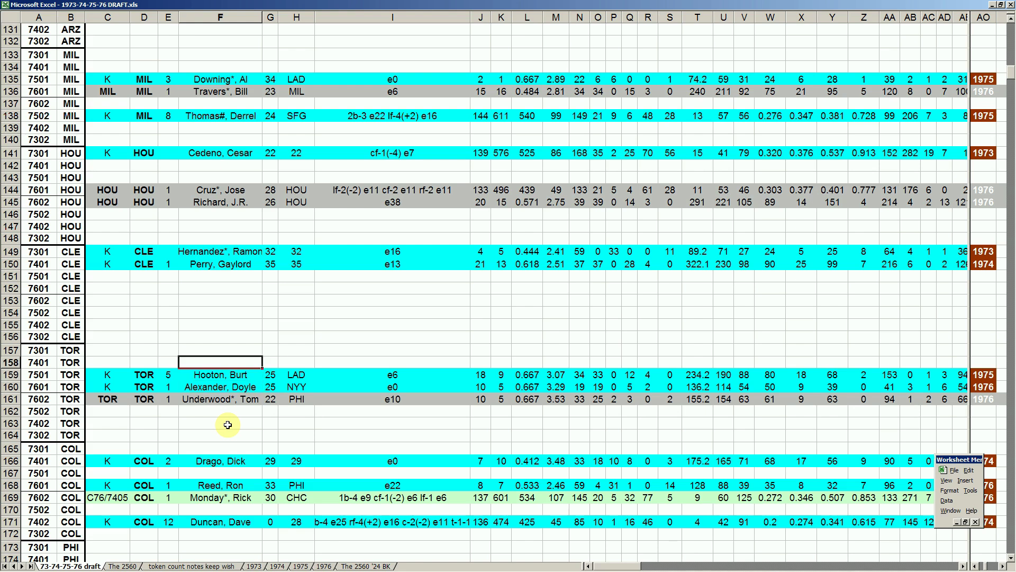
Compare TOR picks 7501, 7601 and 7602 in rows 159 to 161
key(Down)
key(Down)
key(Down)
key(Up)
key(Up)
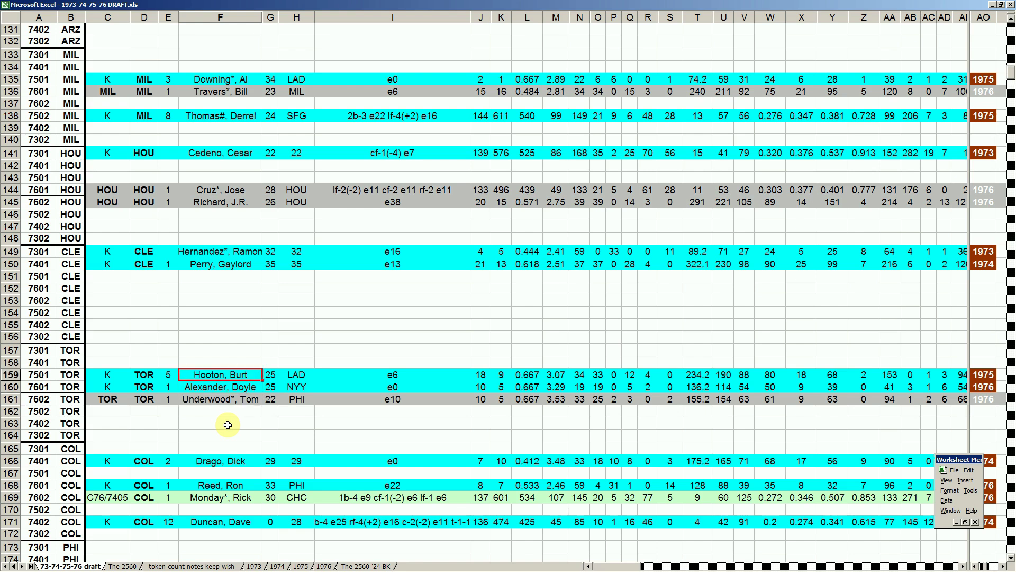
key(Down)
key(Down)
key(Up)
key(Up)
key(Down)
key(Down)
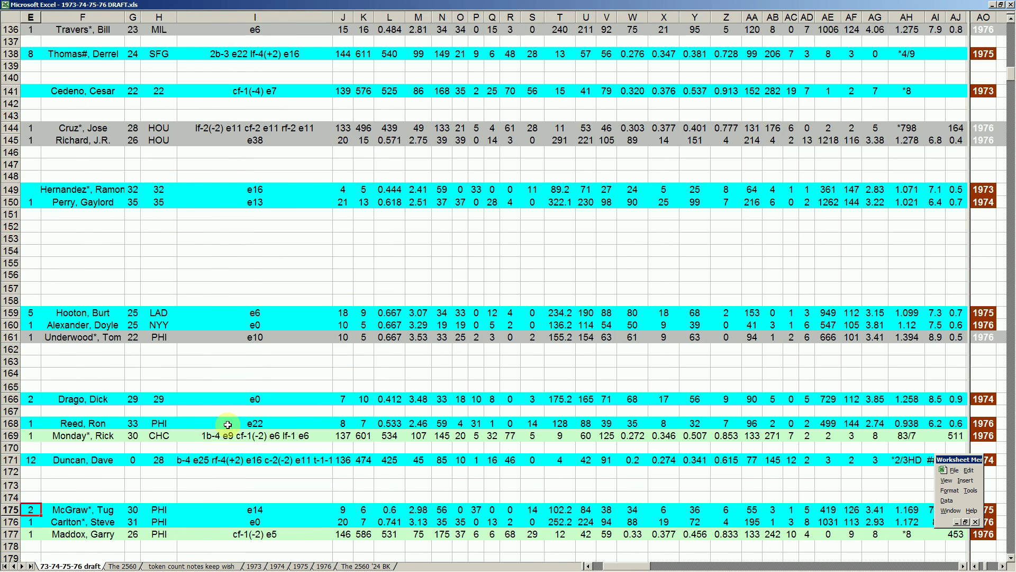
Return to the player entry of PHI pick 7501 in row 175 and check slot 7401 above it
key(Home)
key(Right)
key(Right)
key(Right)
key(Right)
key(Right)
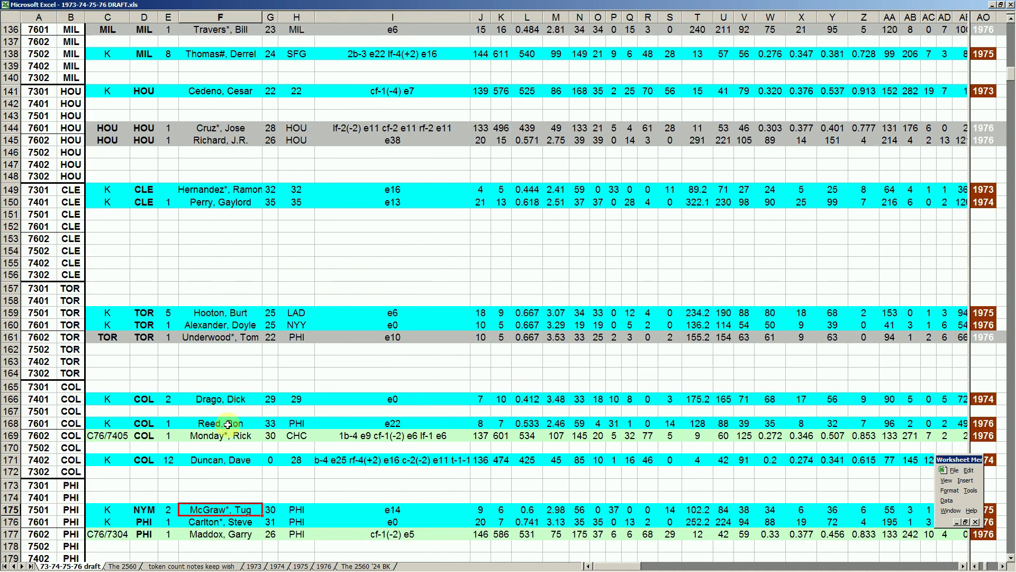
key(Up)
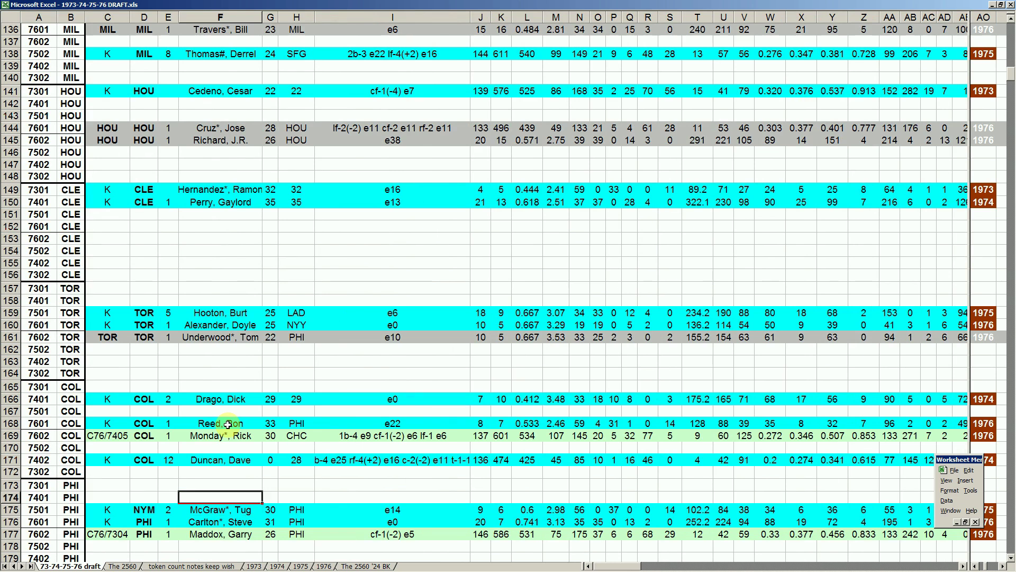
Look over the PHI picks from 7501 down to slot 7502 in row 178
key(Down)
key(Down)
key(Down)
key(Down)
key(Down)
key(Down)
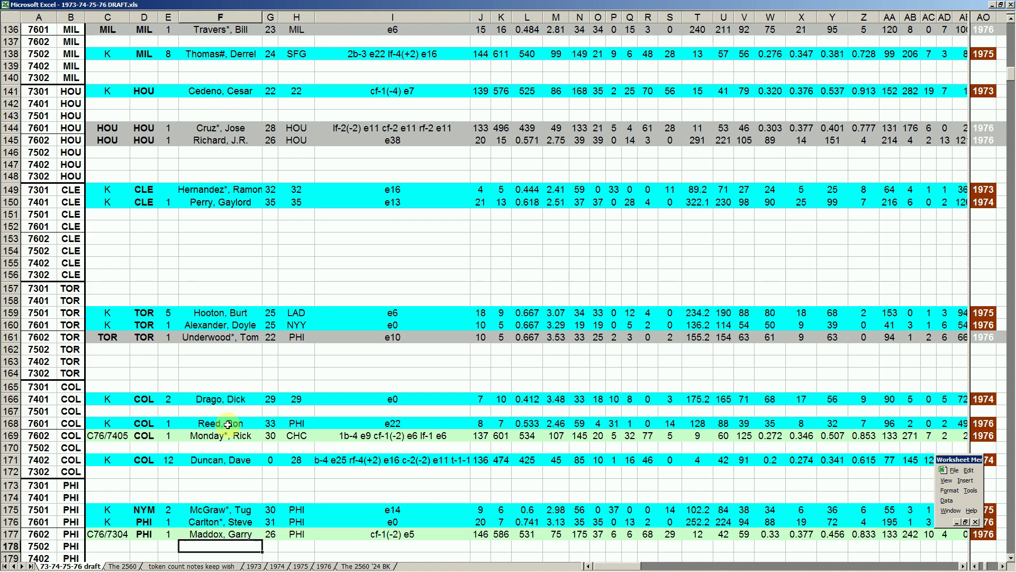
Go back up the PHI picks and compare 7501 and 7601 in rows 175 and 176
key(Up)
key(Up)
key(Up)
key(Up)
key(Up)
key(Down)
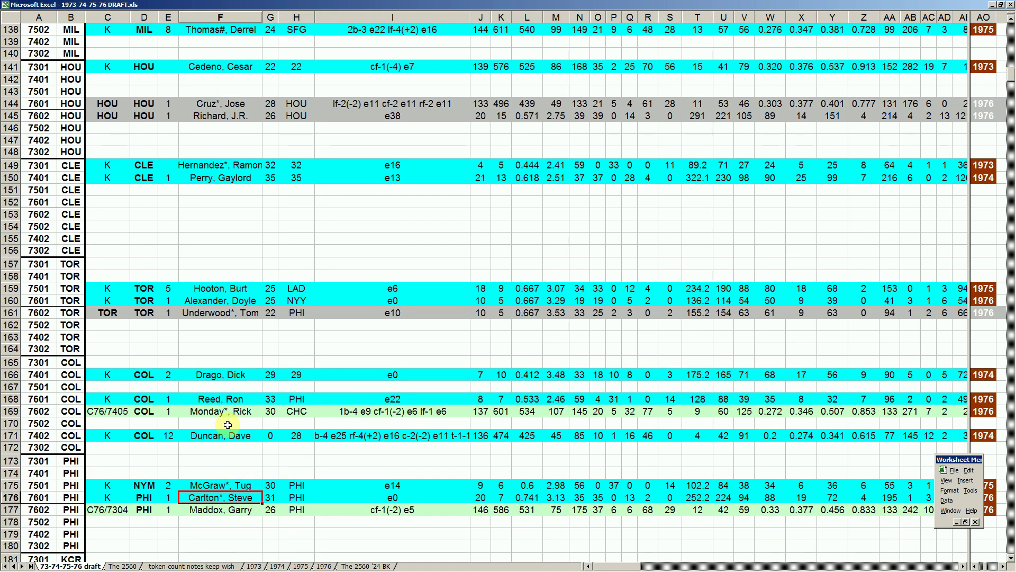
key(Up)
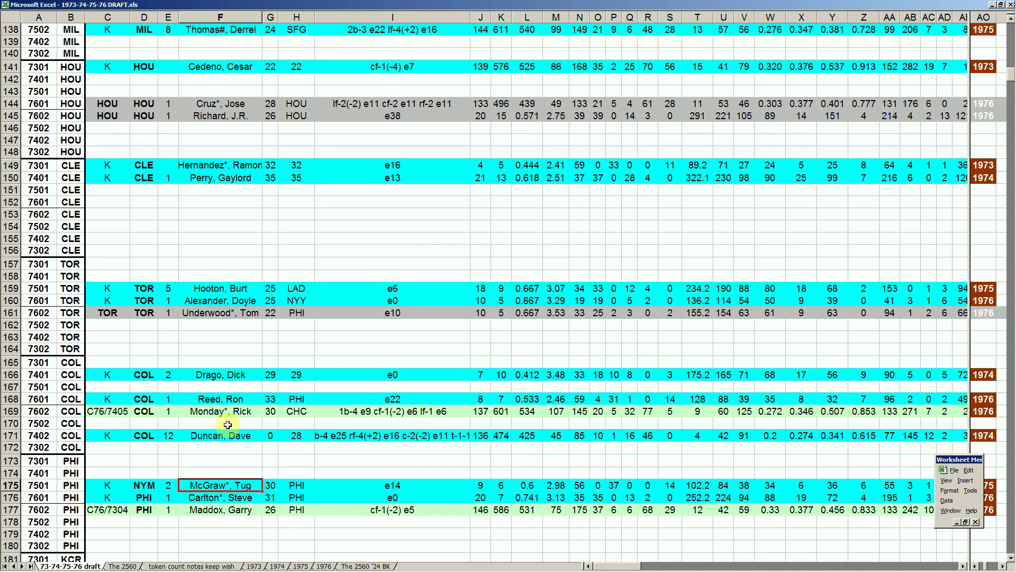
Pass the last PHI slots and view the KCR picks down to pick 7602 in row 185
key(Down)
key(Down)
key(Down)
key(Down)
key(Down)
key(Down)
key(Down)
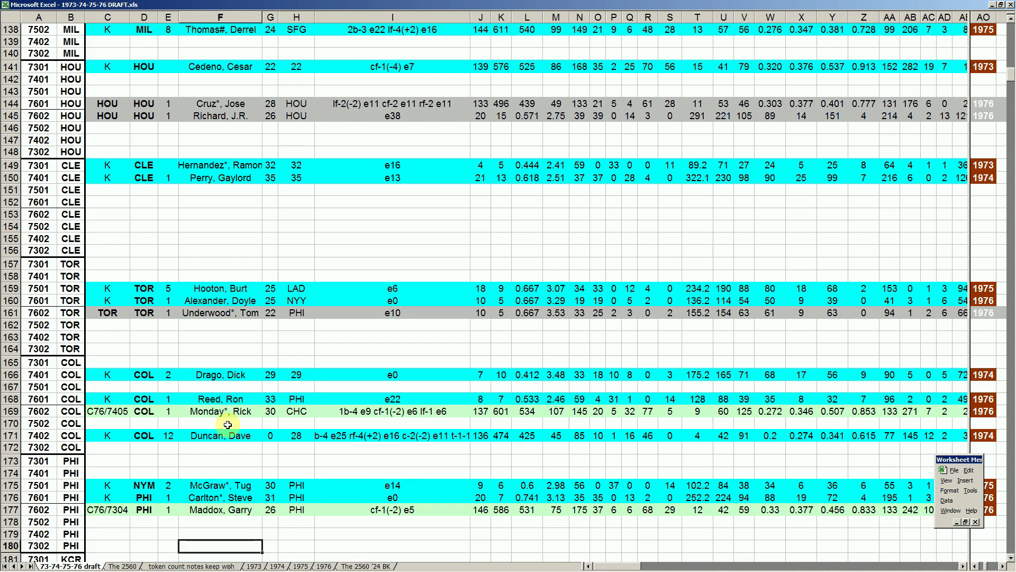
key(Down)
key(Down)
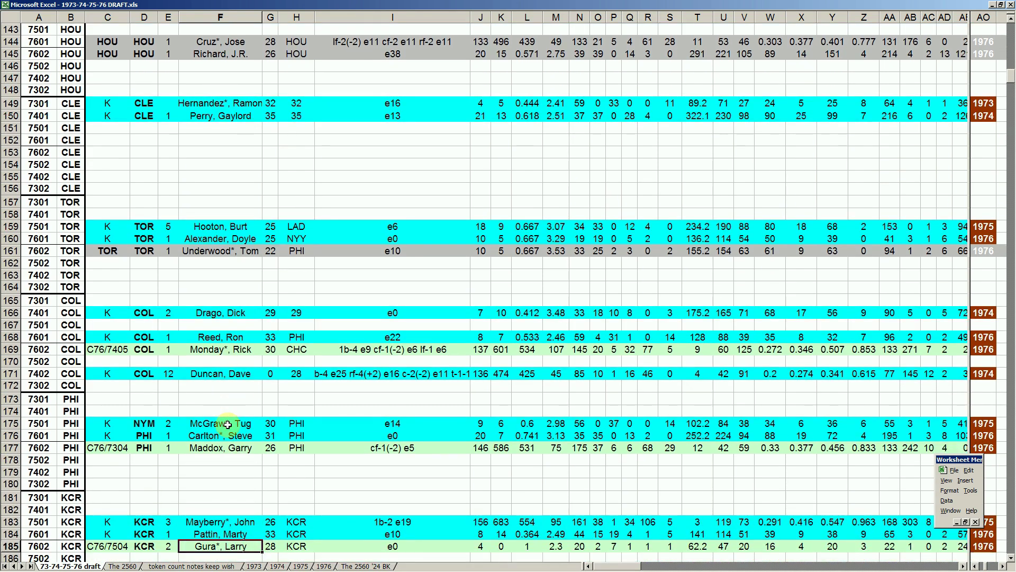
Read the statistics of KCR pick 7601 in row 184 across to column S
key(Up)
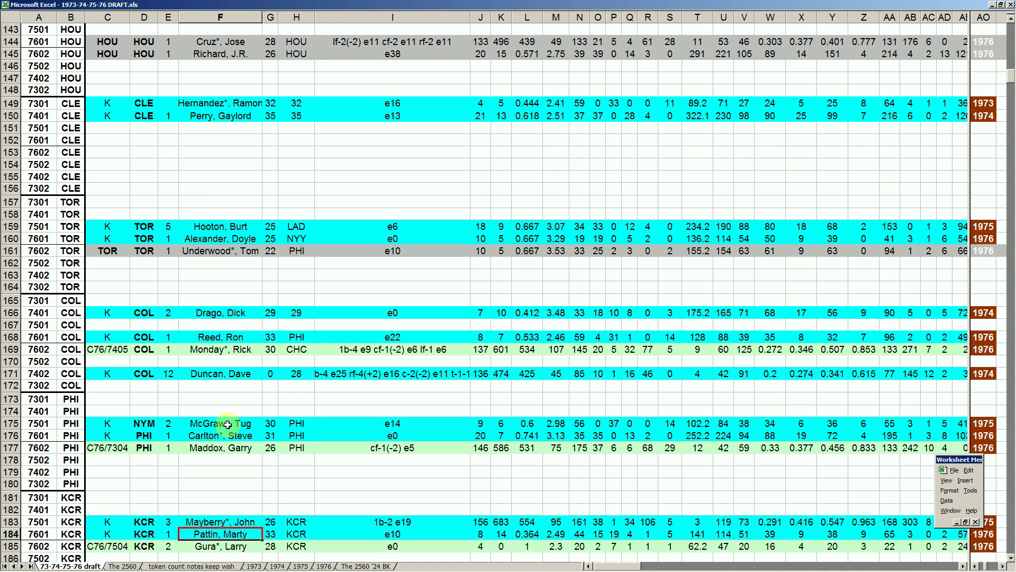
key(Right)
key(Right)
key(Right)
key(Right)
key(Right)
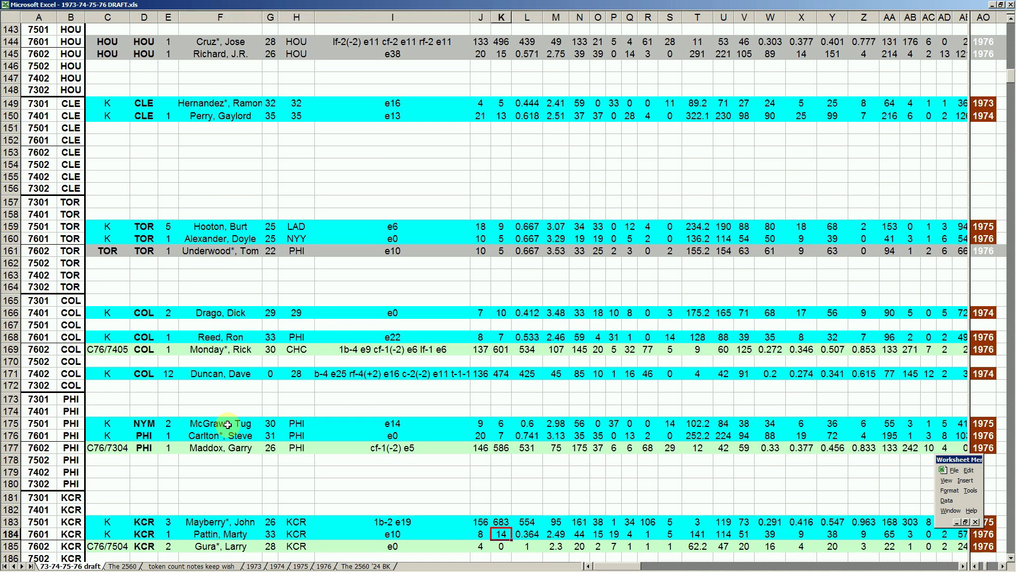
key(Right)
key(Right)
key(Right)
key(Right)
key(Right)
key(Right)
key(Right)
key(Right)
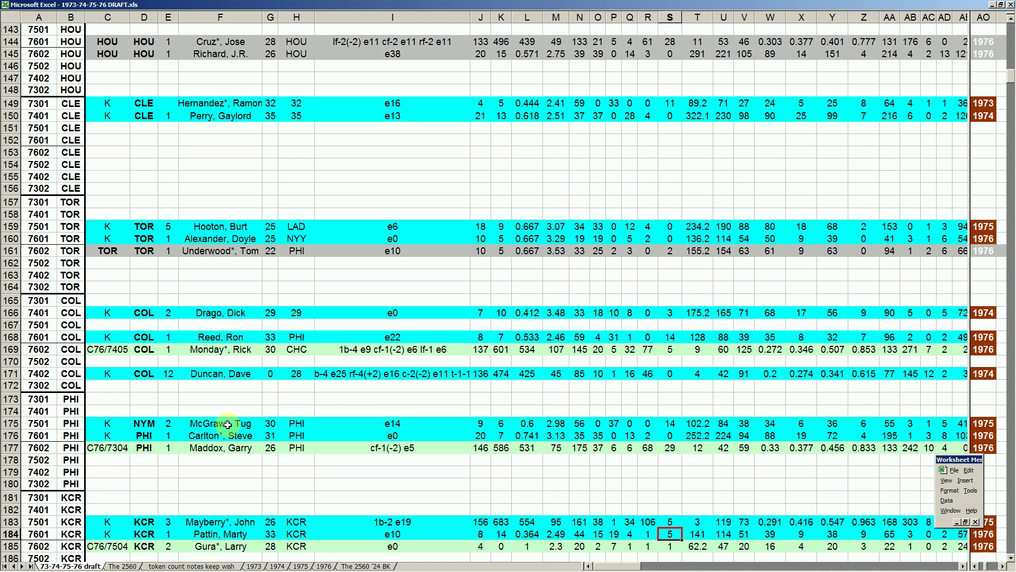
Recheck the KCR pick 7601 statistics from column M and read row 184 on to column AH
key(Left)
key(Left)
key(Left)
key(Left)
key(Left)
key(Left)
key(Right)
key(Right)
key(Right)
key(Right)
key(Right)
key(Right)
key(Right)
key(Right)
key(Right)
key(Right)
key(Right)
key(Right)
key(Right)
key(Right)
key(Right)
key(Right)
key(Right)
key(Right)
key(Right)
key(Right)
key(Right)
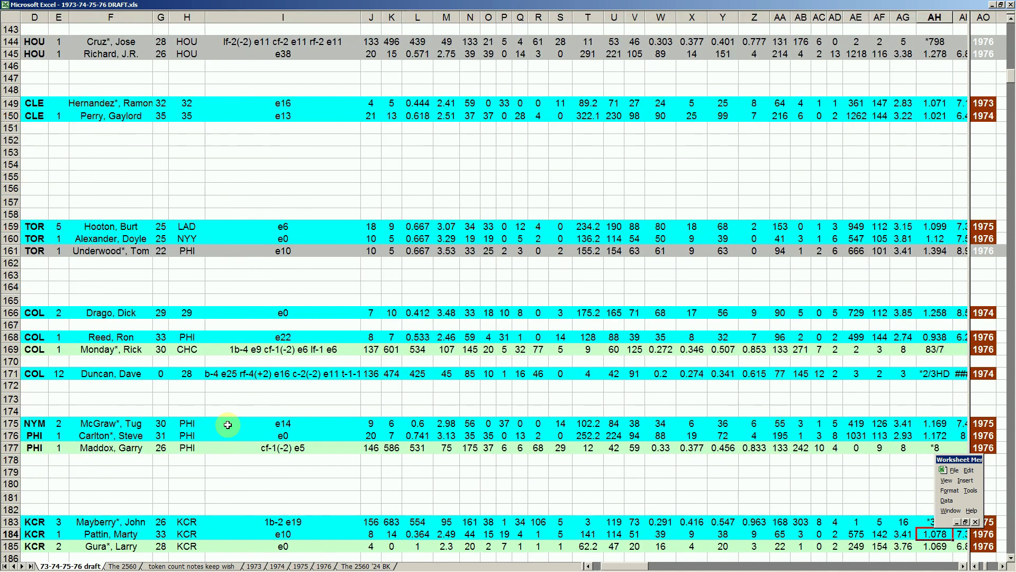
Go back along the KCR pick 7601 statistics in row 184 to the player name in column F
key(Left)
key(Left)
key(Left)
key(Left)
key(Left)
key(Left)
key(Left)
key(Left)
key(Left)
key(Left)
key(Left)
key(Left)
key(Left)
key(Left)
key(Left)
key(Left)
key(Left)
key(Left)
key(Left)
key(Left)
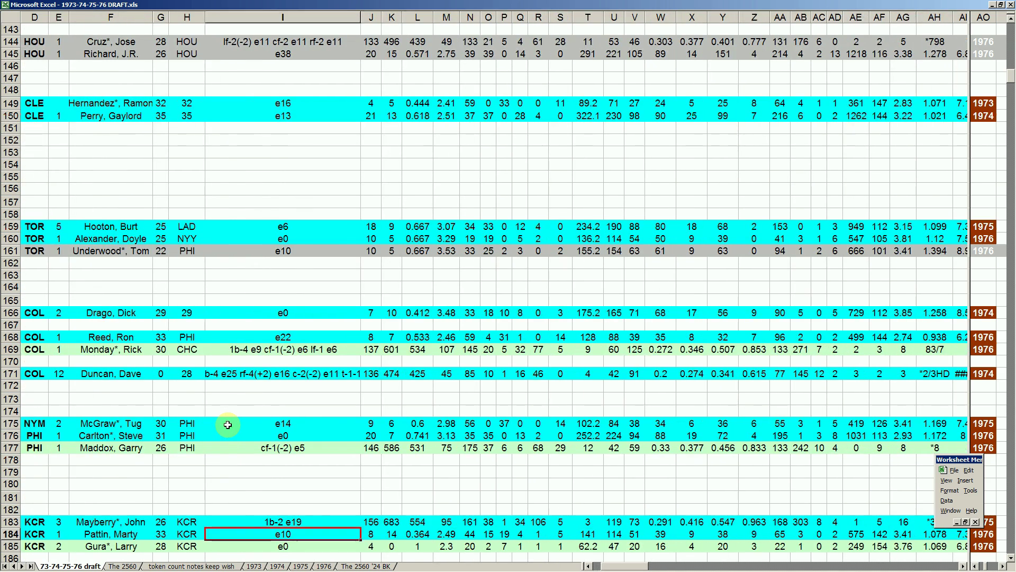
key(Right)
key(Right)
key(Right)
key(Right)
key(Right)
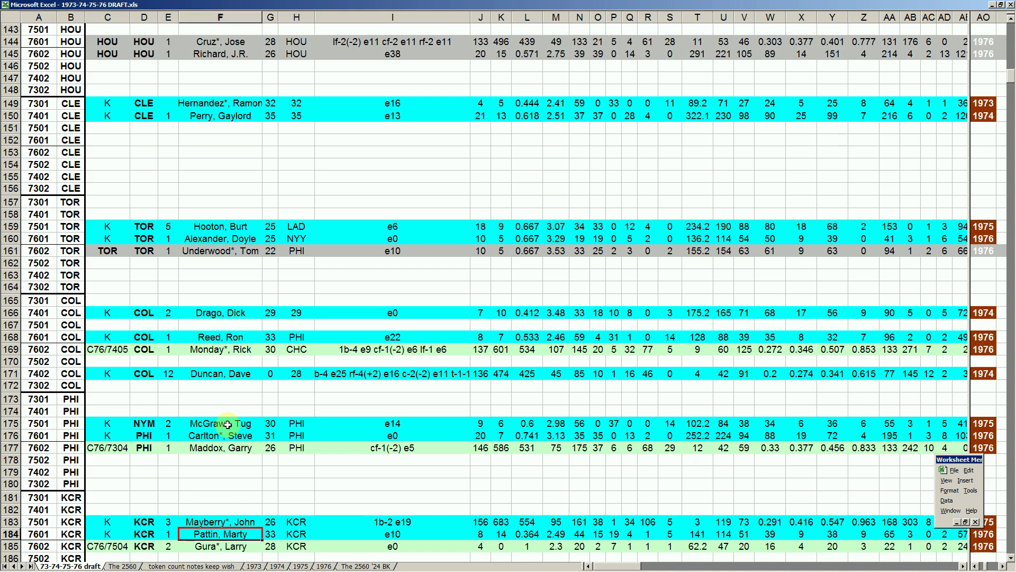
View KCR pick 7602 in row 185 across to the player name in column F
key(Down)
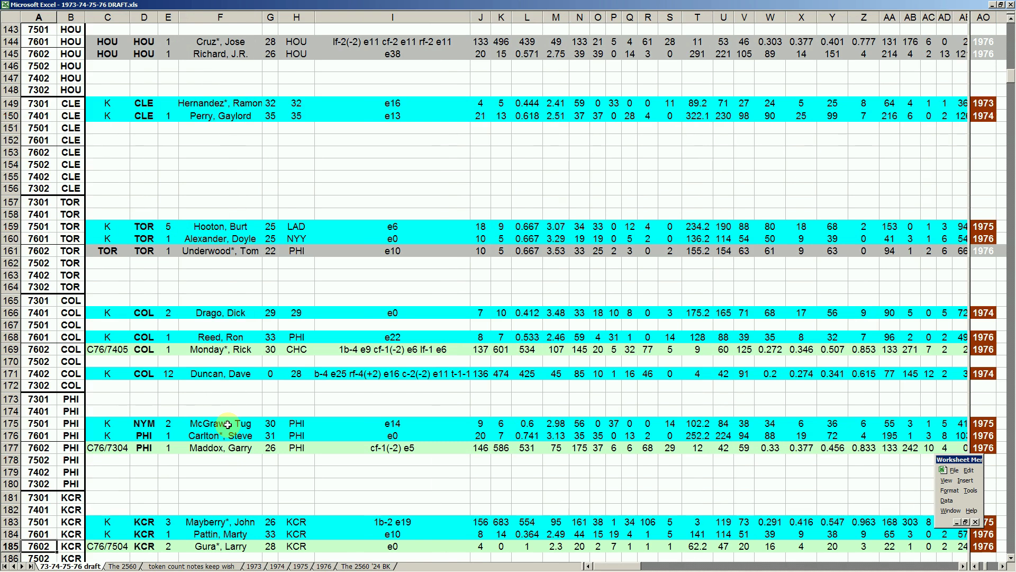
key(Right)
key(Right)
key(Right)
key(Right)
key(Right)
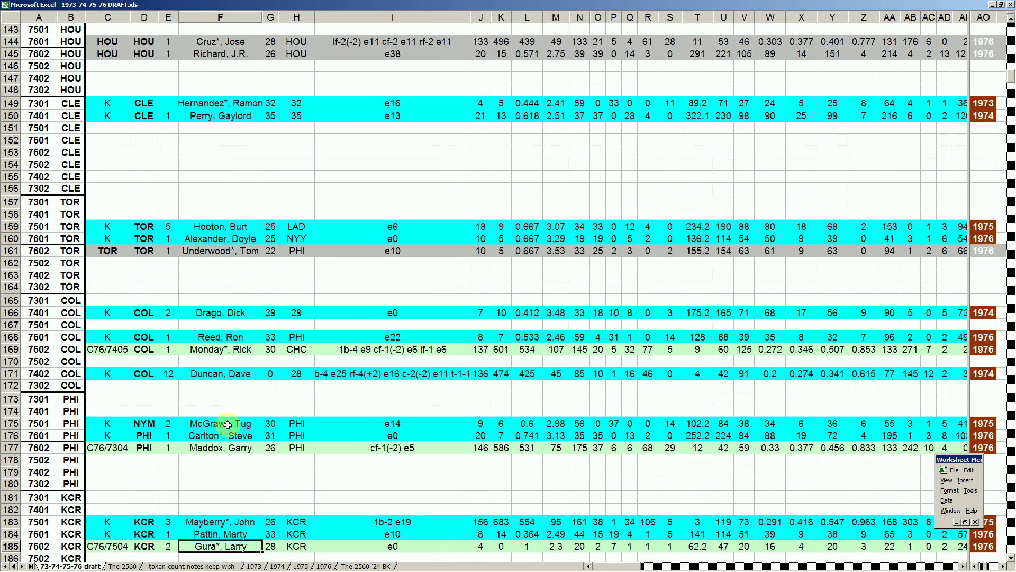
Pass the last KCR slots and view the first PIT picks down to pick 7601 in row 192
key(Down)
key(Down)
key(Down)
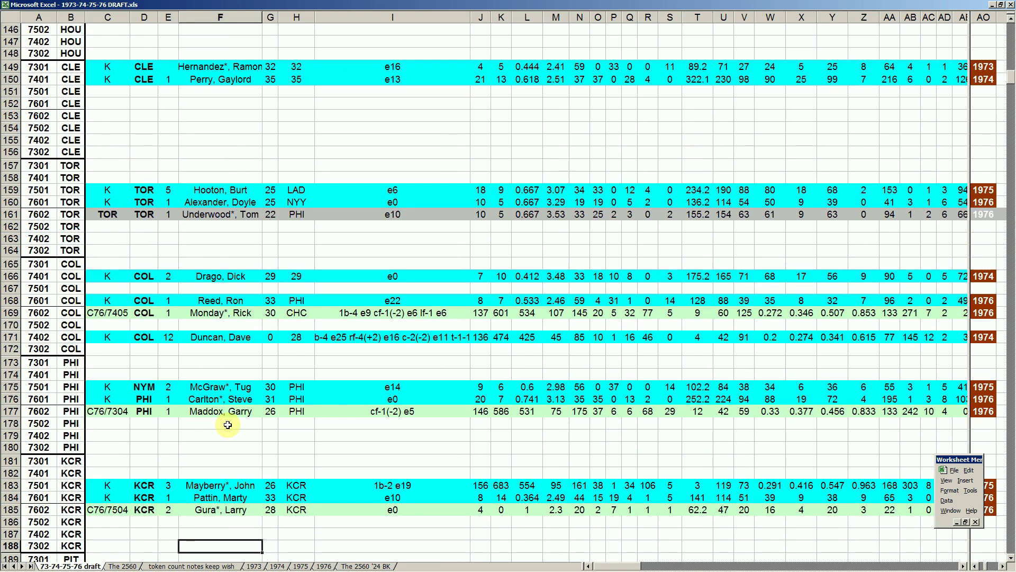
key(Down)
key(Down)
key(Down)
key(Down)
key(Down)
key(Down)
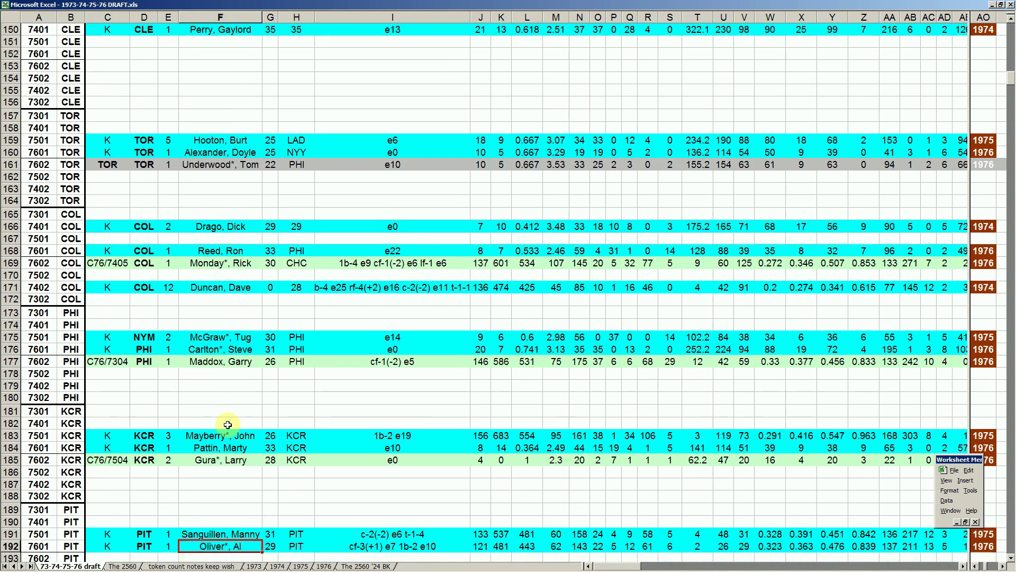
Look over the remaining PIT slots down to row 195 and return to PIT pick 7601 in row 192
key(Down)
key(Down)
key(Up)
key(Up)
key(Up)
key(Up)
key(Up)
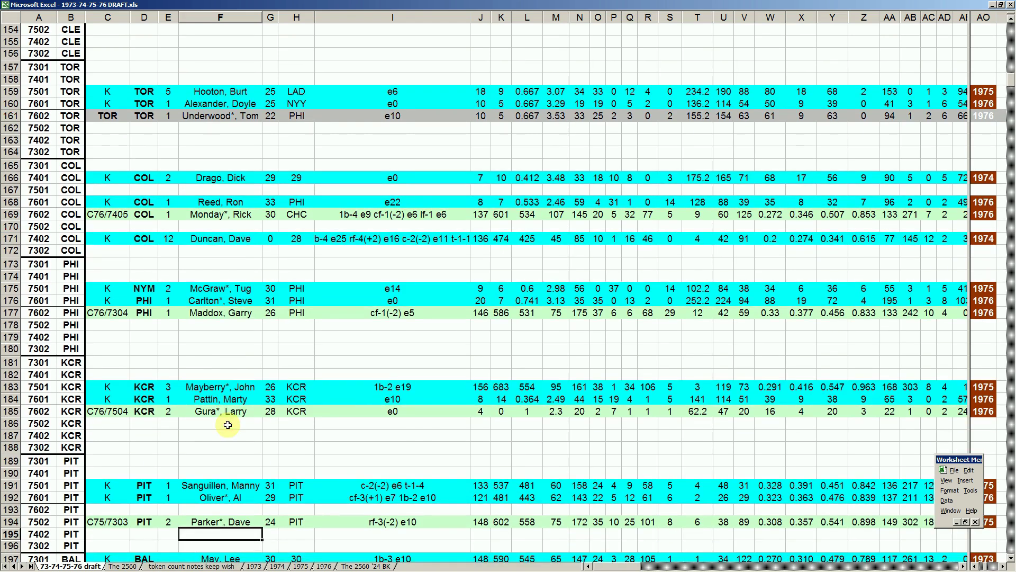
key(Down)
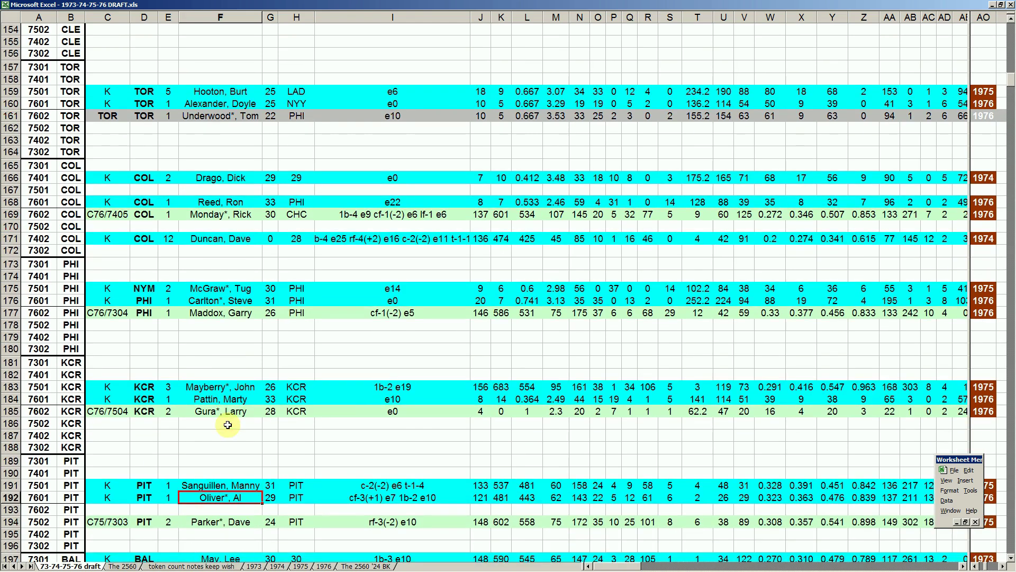
Read the statistics of PIT pick 7502 in row 194 across to column W
key(Up)
key(Right)
key(Right)
key(Right)
key(Right)
key(Right)
key(Right)
key(Right)
key(Right)
key(Right)
key(Right)
key(Right)
key(Right)
key(Right)
key(Right)
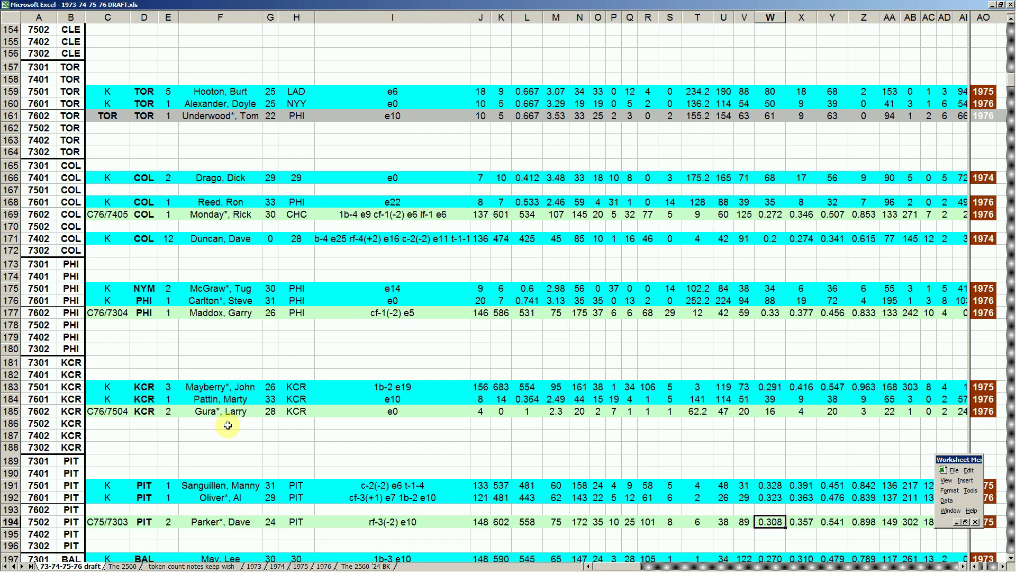
Compare the column W figures of the PIT picks in rows 191, 192 and 194
key(Up)
key(Up)
key(Up)
key(Down)
key(Down)
key(Down)
key(Up)
key(Up)
key(Up)
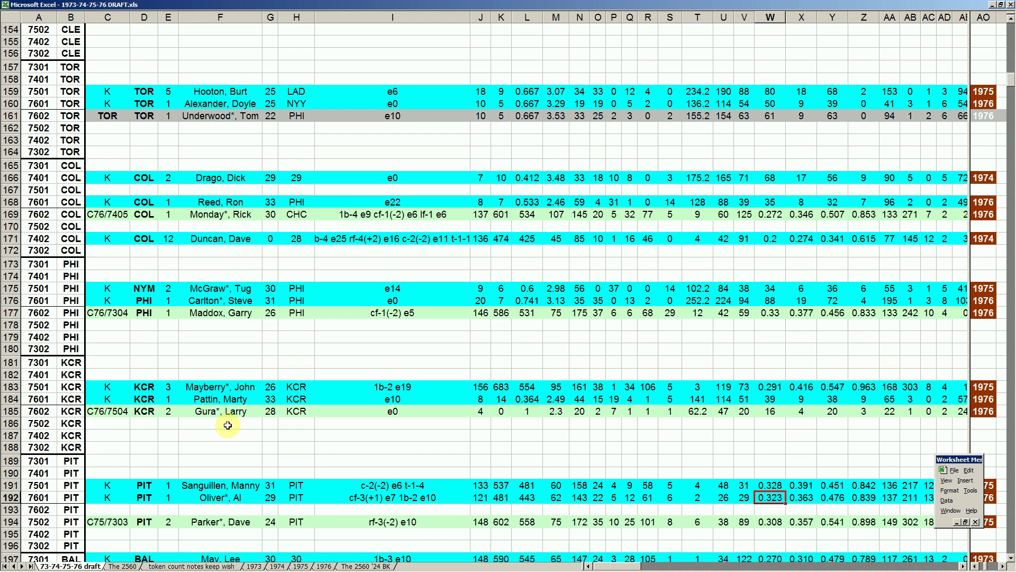
key(Down)
key(Down)
key(Down)
key(Up)
key(Up)
Read PIT pick 7601 in row 192 back from column W to the team label in column B
key(Left)
key(Left)
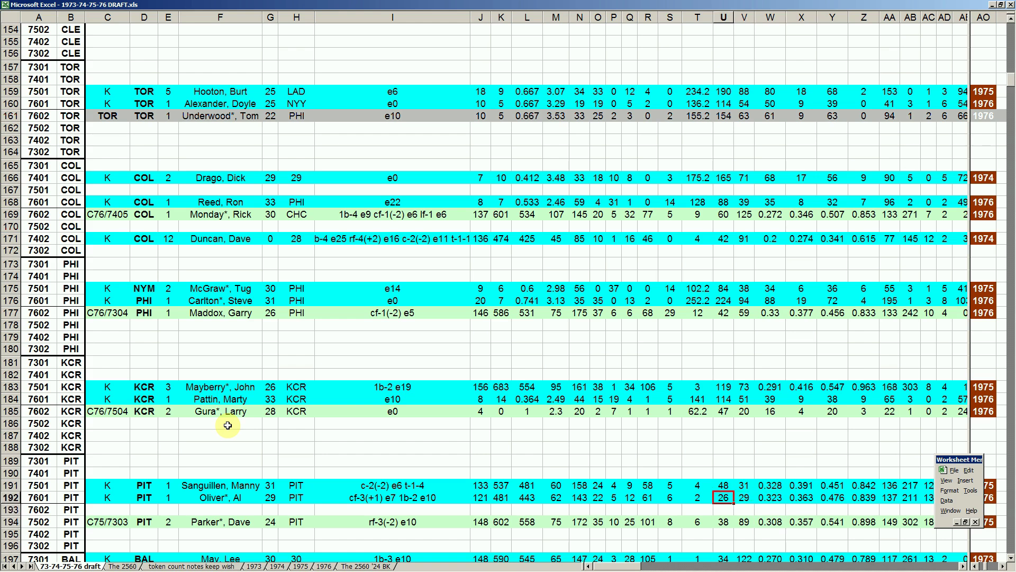
key(Left)
key(Left)
key(Left)
key(Left)
key(Left)
key(Left)
key(Left)
key(Left)
key(Left)
key(Left)
key(Left)
key(Left)
key(Left)
key(Left)
key(Left)
key(Left)
key(Left)
key(Left)
key(Left)
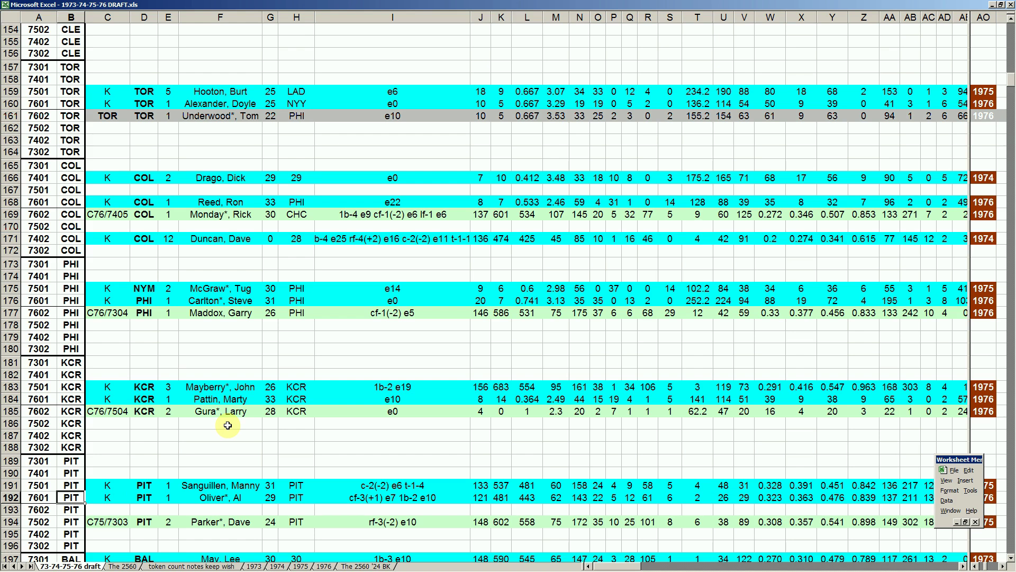
Recheck the PIT slots in column B from row 191 down past pick 7502 in row 194
key(Down)
key(Down)
key(Up)
key(Up)
key(Up)
key(Down)
key(Down)
key(Down)
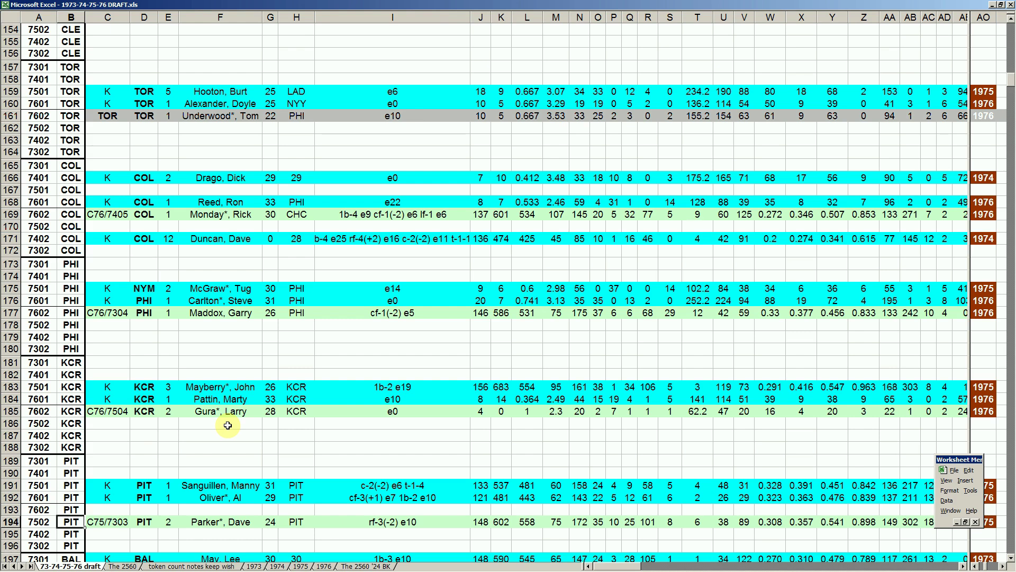
key(Down)
key(Down)
key(Down)
key(Up)
key(Up)
key(Up)
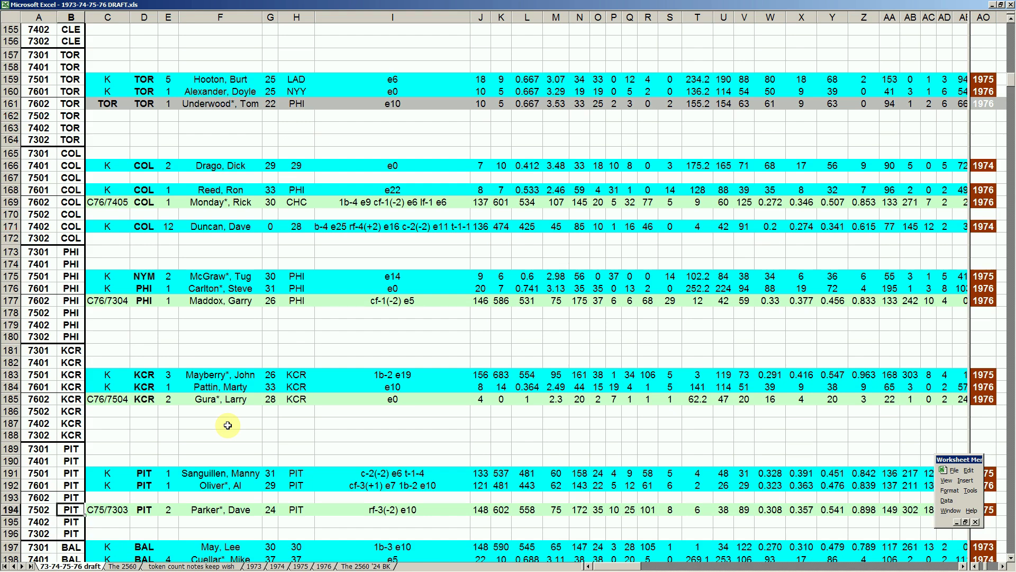
Move past the last PIT slots and look over the BAL slots starting at row 197
key(Down)
key(Down)
key(Down)
key(Down)
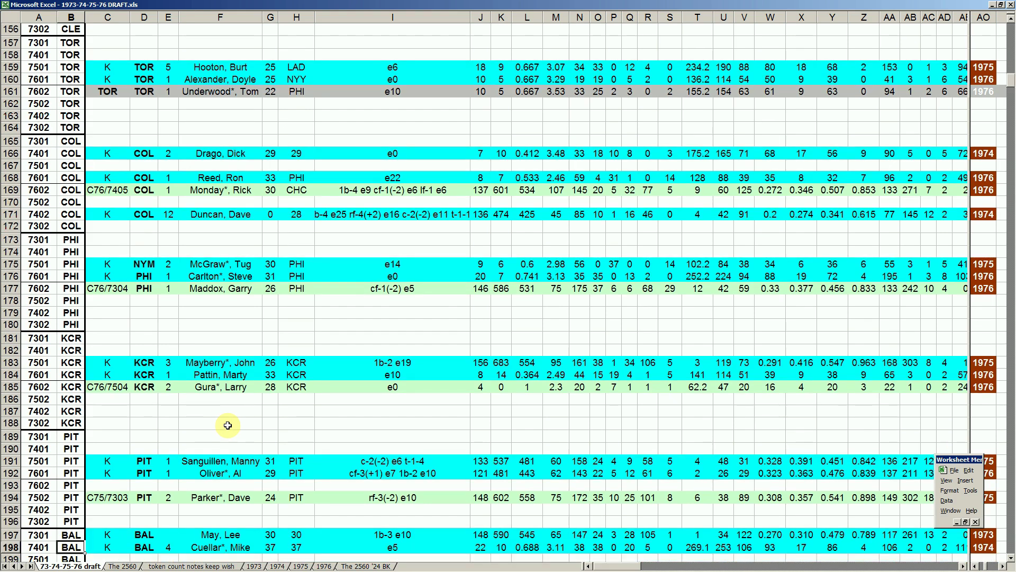
key(Down)
key(Down)
key(Down)
key(Down)
key(Down)
key(Down)
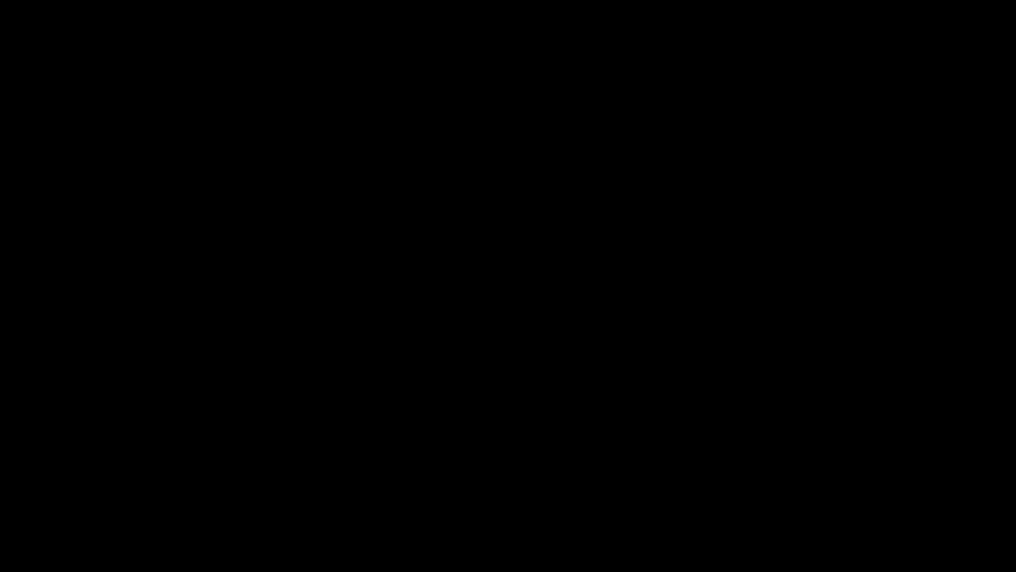
Compare BAL picks 7301 and 7401 in rows 197 and 198 from column I back to column C
key(Left)
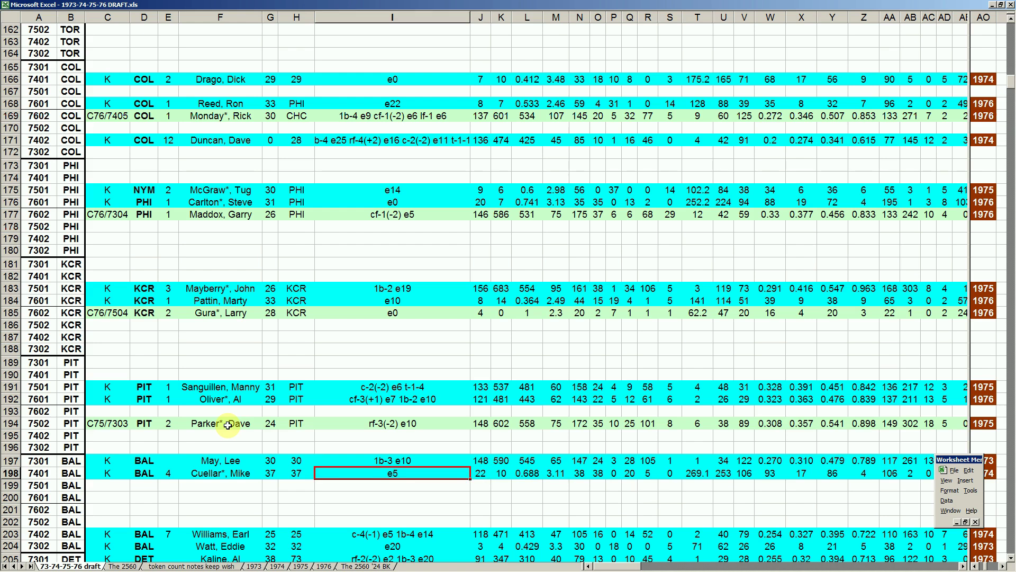
key(Left)
key(Left)
key(Left)
key(Up)
key(Down)
key(Up)
key(Down)
key(Left)
key(Left)
key(Left)
key(Right)
key(Up)
key(Down)
key(Left)
key(Up)
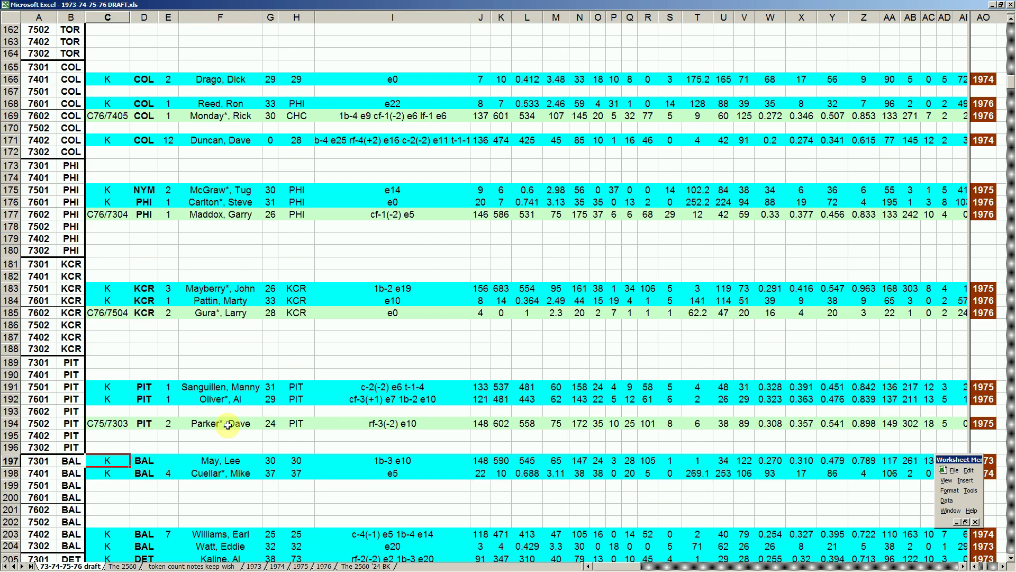
Pass the empty BAL slots and view pick 7402 in row 203
key(Down)
key(Down)
key(Left)
key(Down)
key(Down)
key(Down)
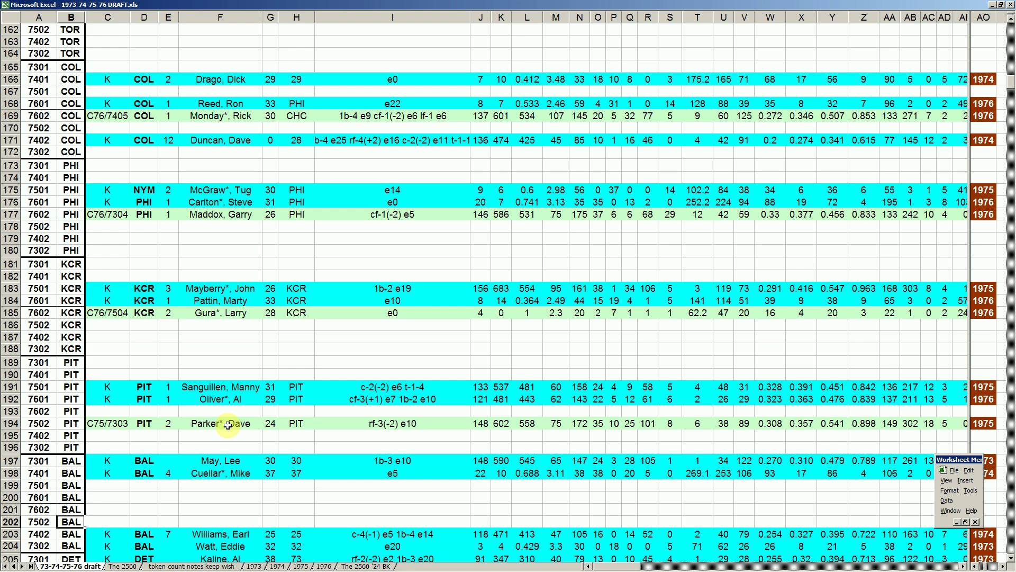
key(Down)
key(Right)
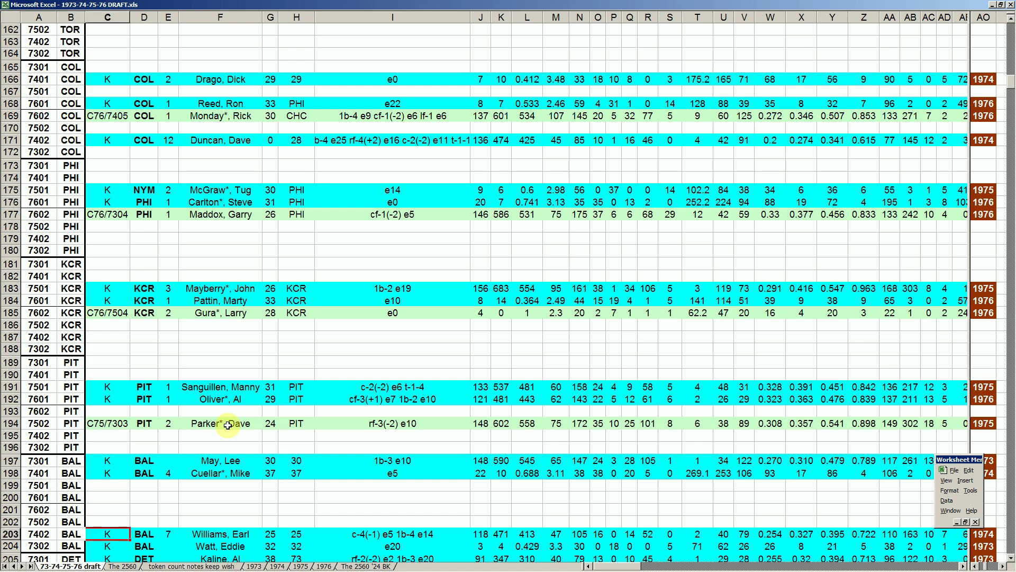
View BAL pick 7302 and the DET picks down to slot 7502 in row 210
key(Down)
key(Down)
key(Down)
key(Down)
key(Down)
key(Down)
key(Down)
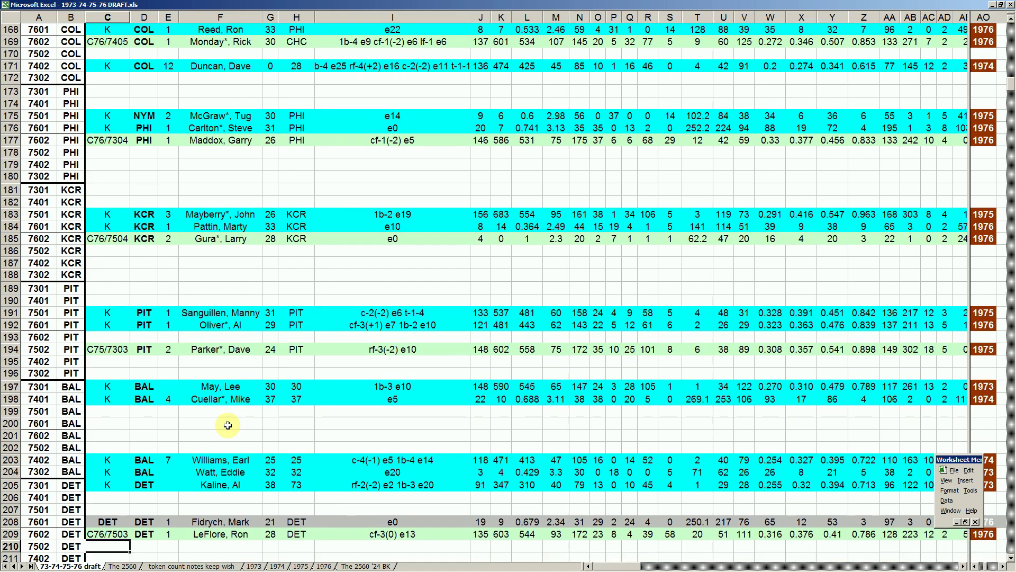
Look over the DET slots around rows 205 to 212 and return to pick 7301 in row 205
key(Down)
key(Down)
key(Down)
key(Up)
key(Up)
key(Up)
key(Right)
key(Up)
key(Right)
key(Right)
key(Up)
key(Up)
key(Up)
key(Up)
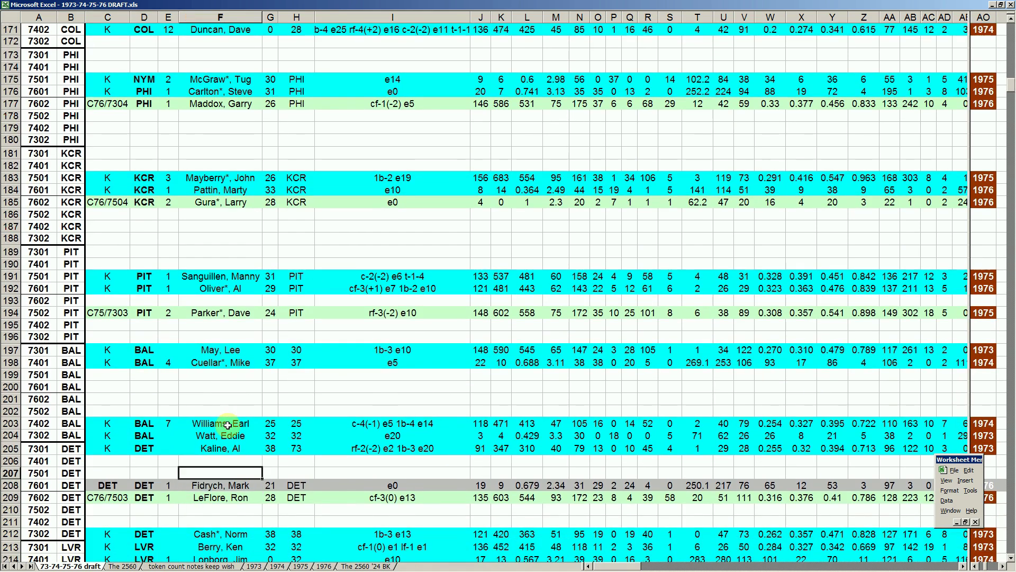
key(Right)
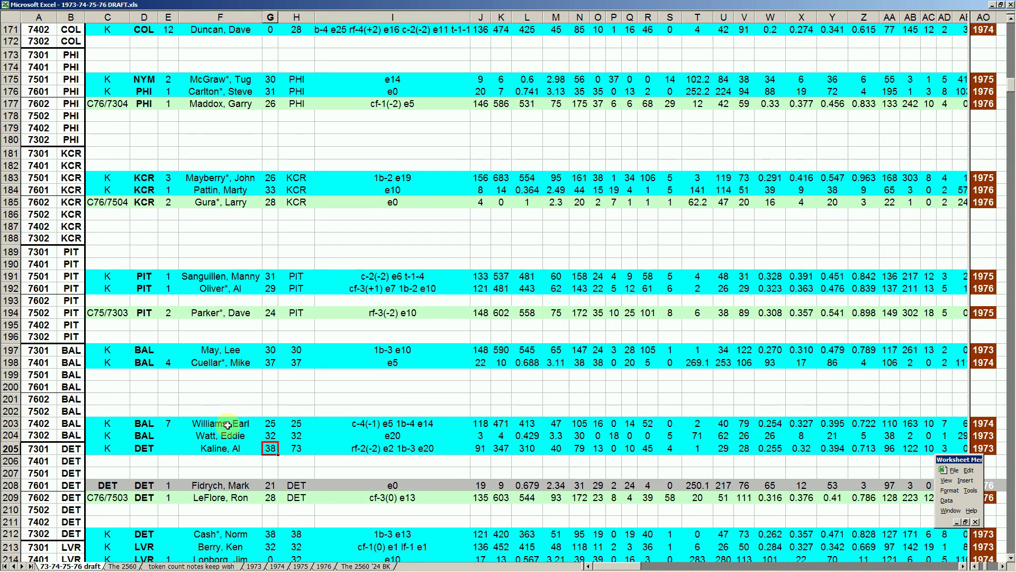
Compare DET pick 7301 in row 205 with the DET picks below it, down to slot 7302 in row 212
key(Down)
key(Down)
key(Down)
key(Down)
key(Up)
key(Up)
key(Up)
key(Up)
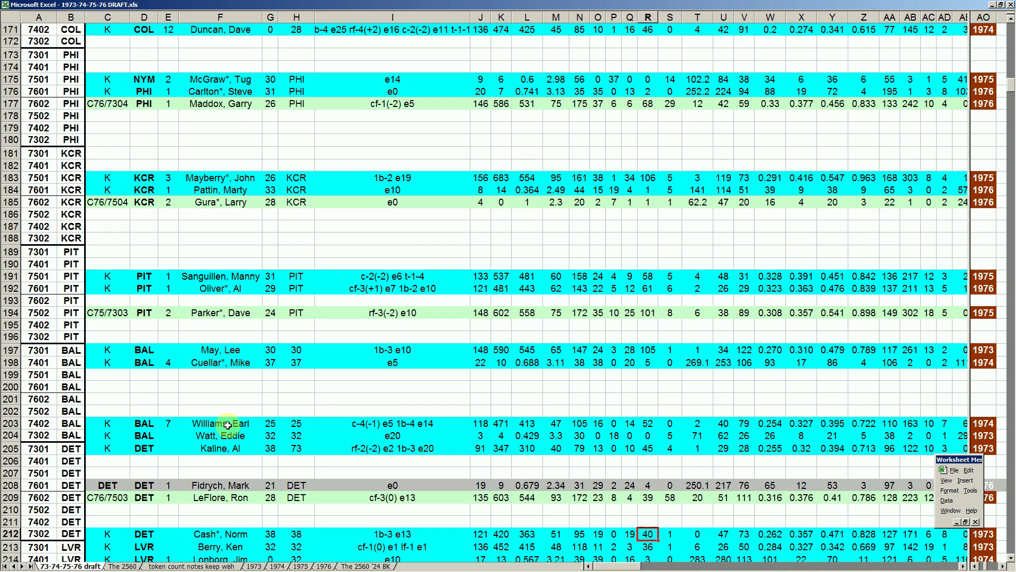
Read the statistics of DET pick 7302 in row 212 from column R back to column D
key(Left)
key(Left)
key(Left)
key(Left)
key(Left)
key(Left)
key(Left)
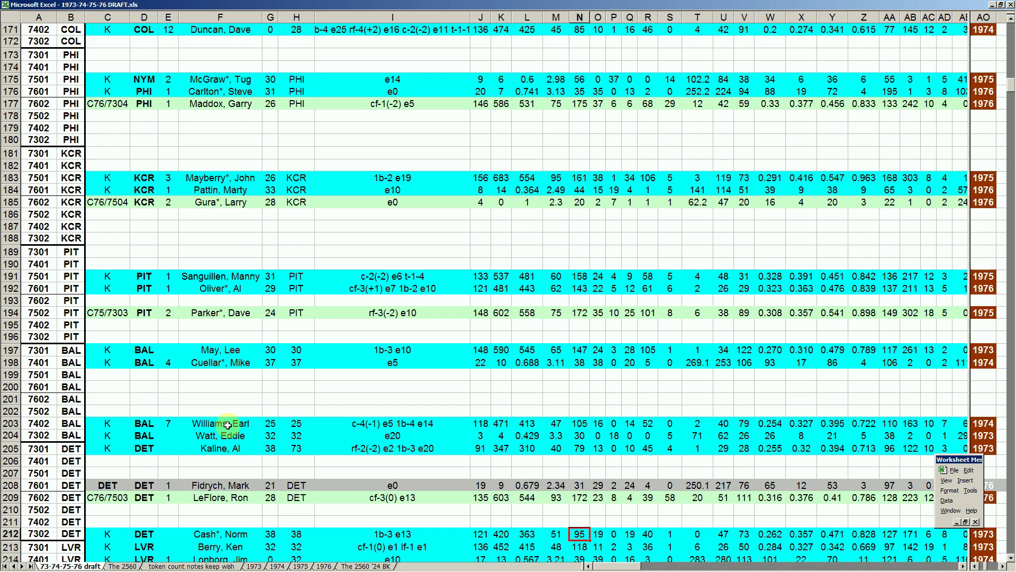
key(Left)
key(Left)
key(Left)
key(Left)
key(Left)
key(Left)
key(Left)
Move through the LVR slots from row 213 down past the empty ones below row 214
key(Down)
key(Down)
key(Down)
key(Down)
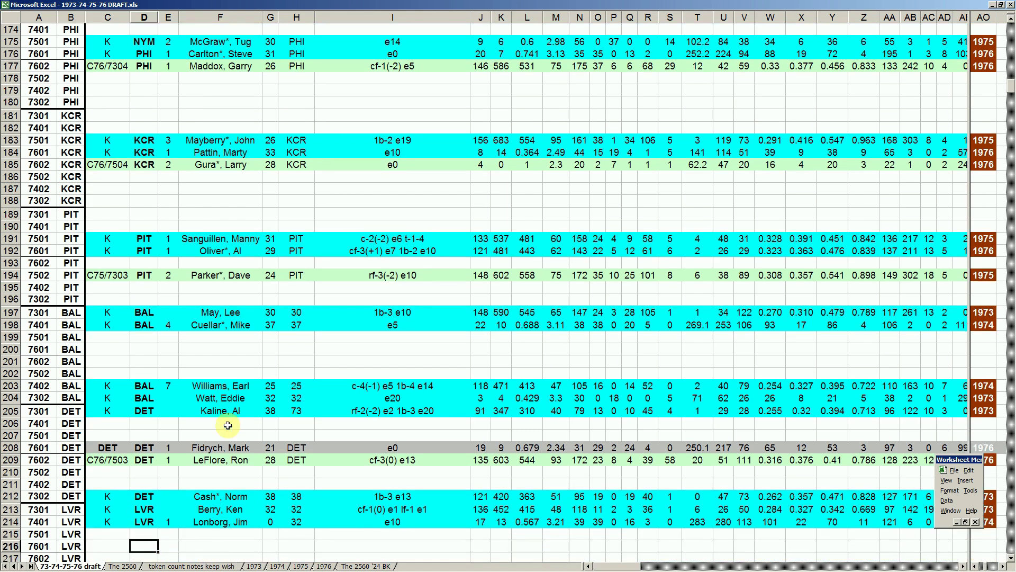
key(Down)
key(Down)
key(Down)
Review LVR picks 7301 and 7401 in rows 213 and 214 and pick 7302 in row 220
key(Up)
key(Up)
key(Up)
key(Up)
key(Right)
key(Up)
key(Right)
key(Up)
key(Right)
key(Right)
key(Right)
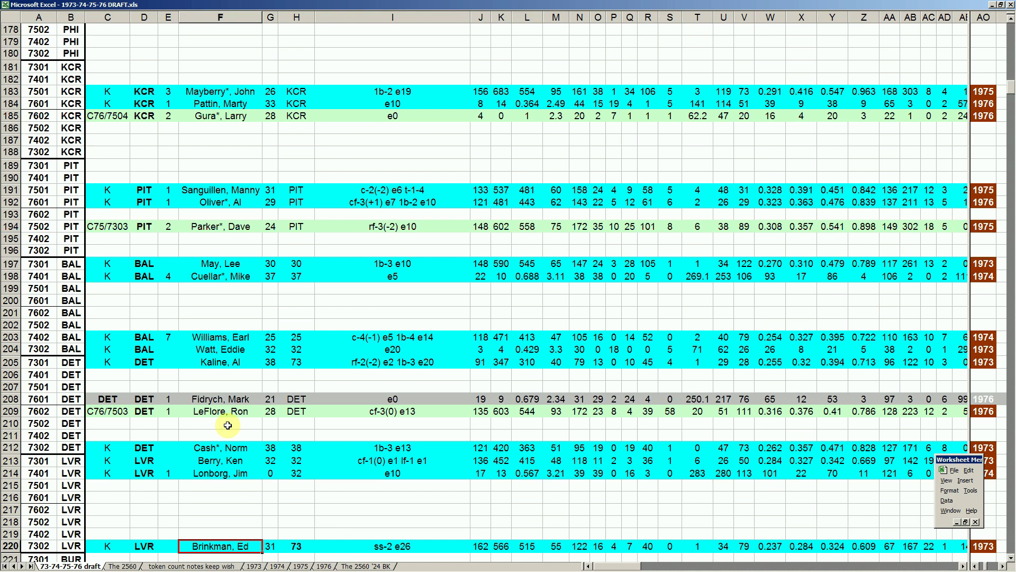
Move on from the LVR slots through the BUR slots to pick 7502 in row 226
key(Up)
key(Down)
key(Down)
key(Down)
key(Down)
key(Down)
key(Down)
key(Down)
key(Down)
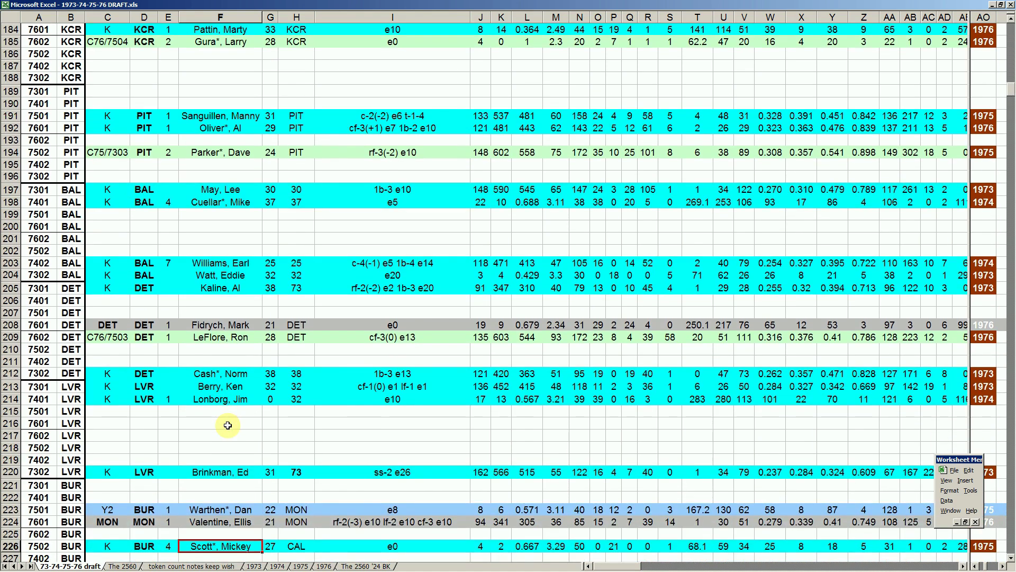
Look back over the BUR slots above row 226, covering picks 7501 and 7601
key(Up)
key(Up)
key(Up)
key(Up)
key(Down)
key(Down)
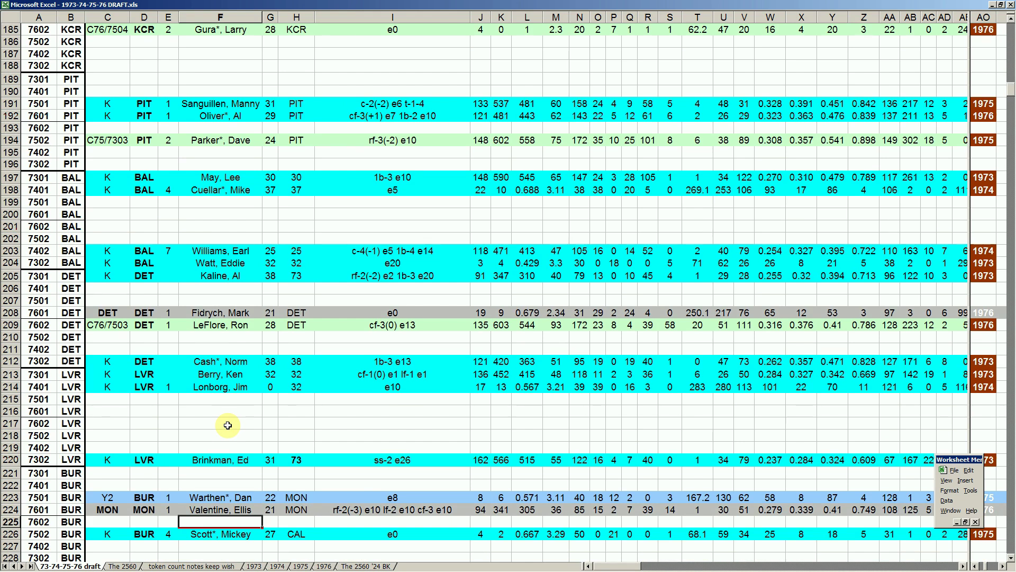
View the details of BUR pick 7601 in row 224, including columns I and J
key(Up)
key(Up)
key(Down)
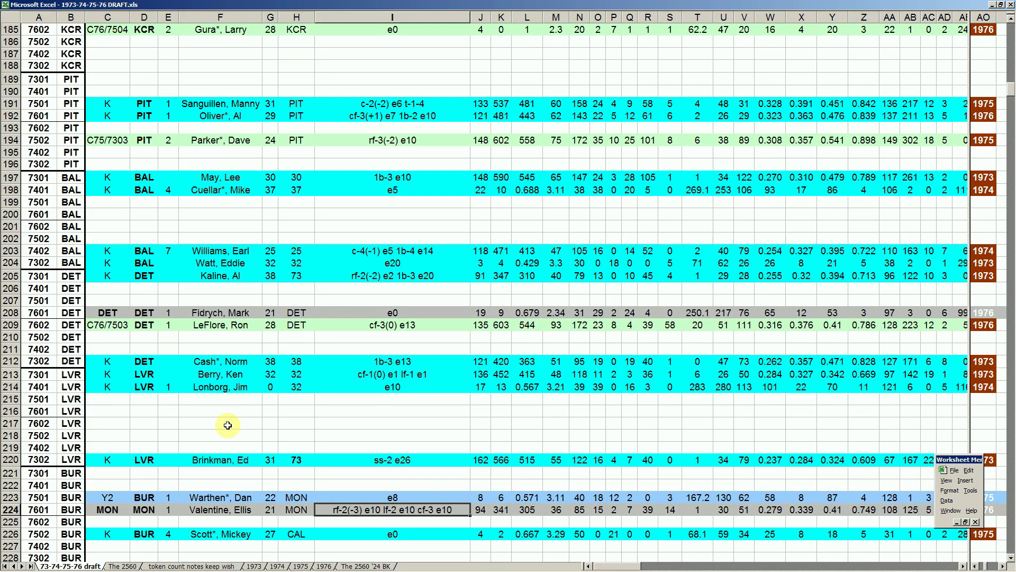
key(Left)
key(Left)
key(Left)
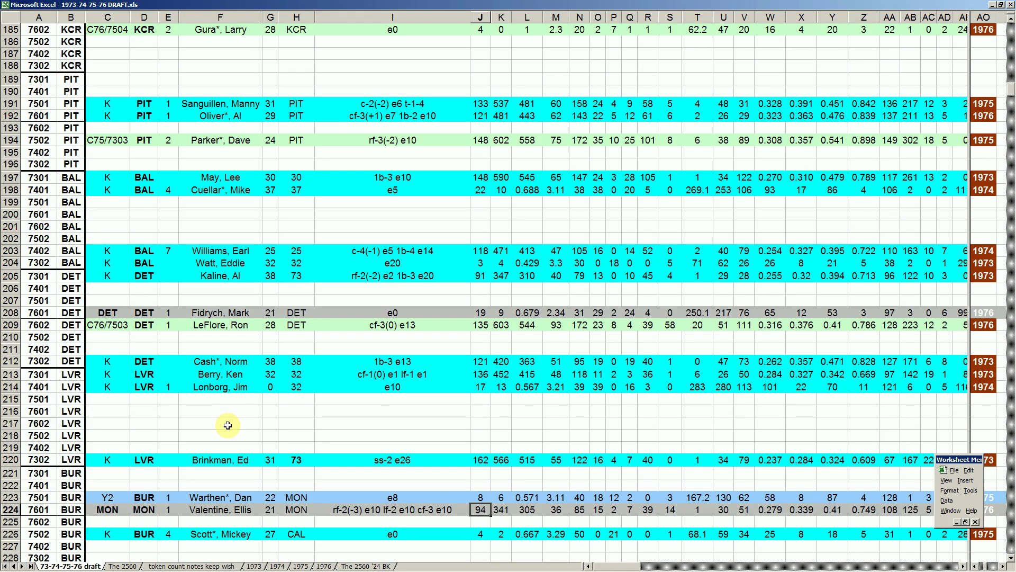
Pass the remaining BUR slots and view BOS pick 7401 in row 230
key(Up)
key(Down)
key(Down)
key(Down)
key(Down)
key(Down)
key(Down)
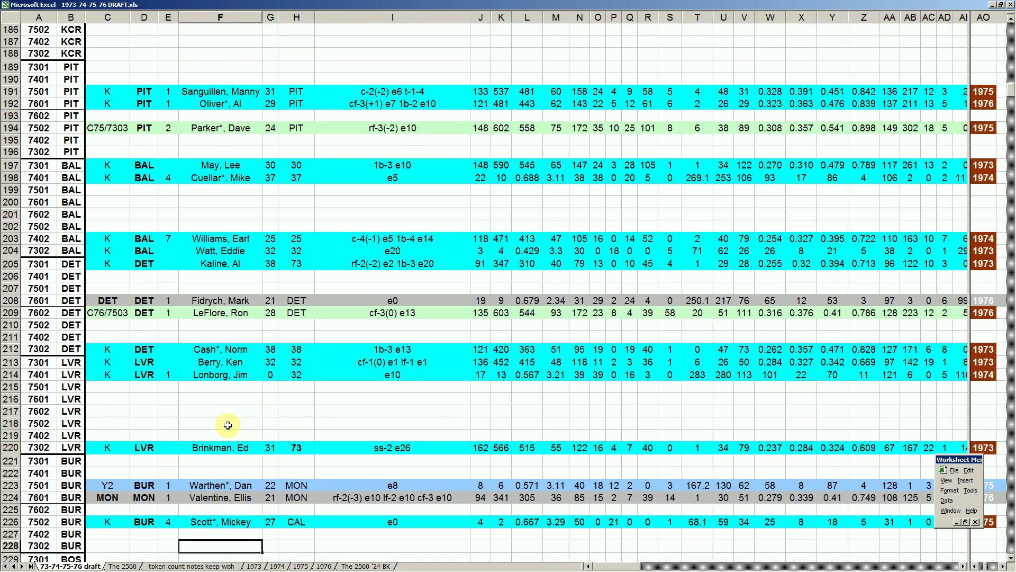
key(Down)
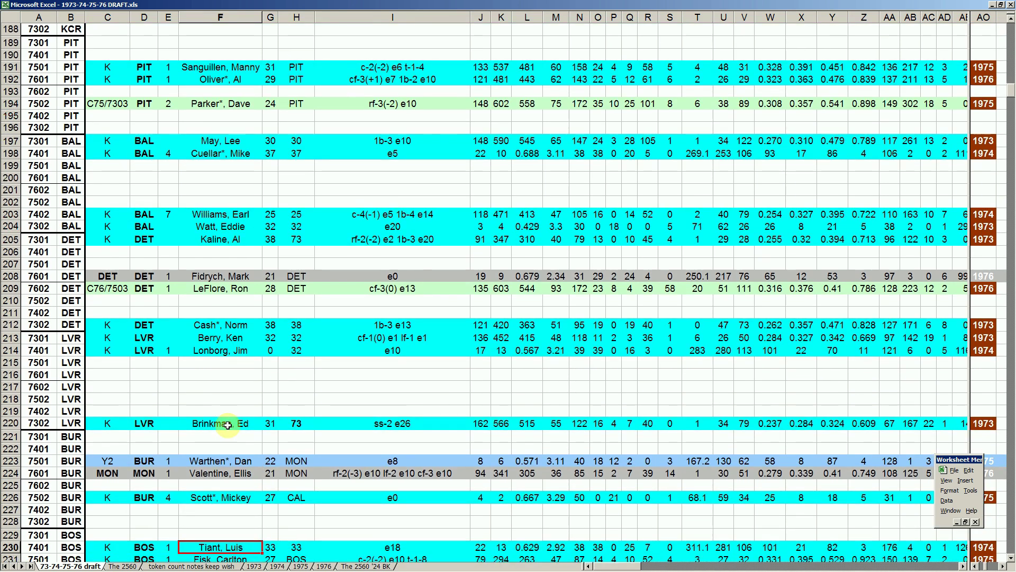
Look over the BOS slots down to pick 7402 in row 235 and return to pick 7401 in row 230
key(Down)
key(Down)
key(Down)
key(Down)
key(Down)
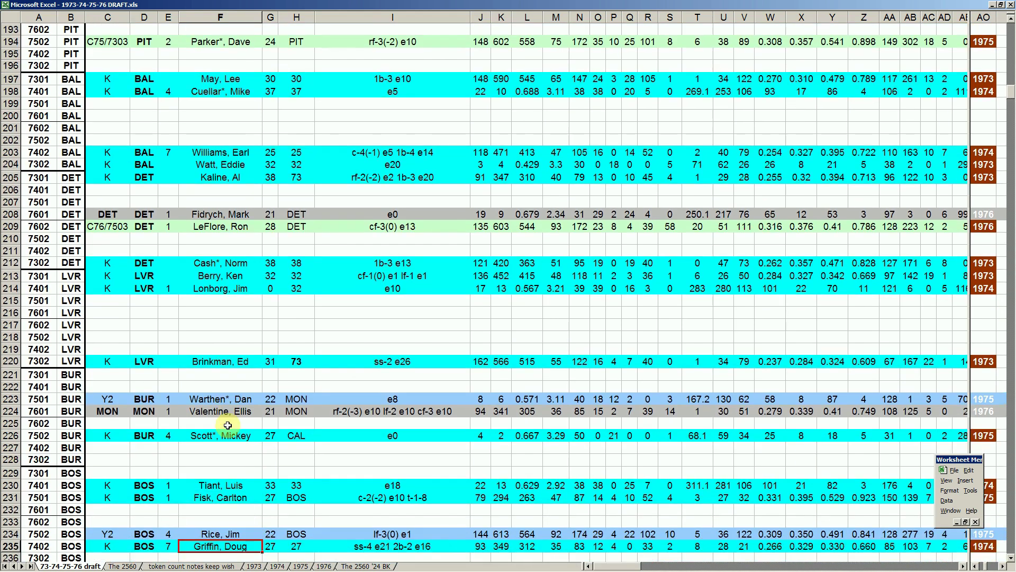
key(Up)
key(Up)
key(Up)
key(Up)
key(Up)
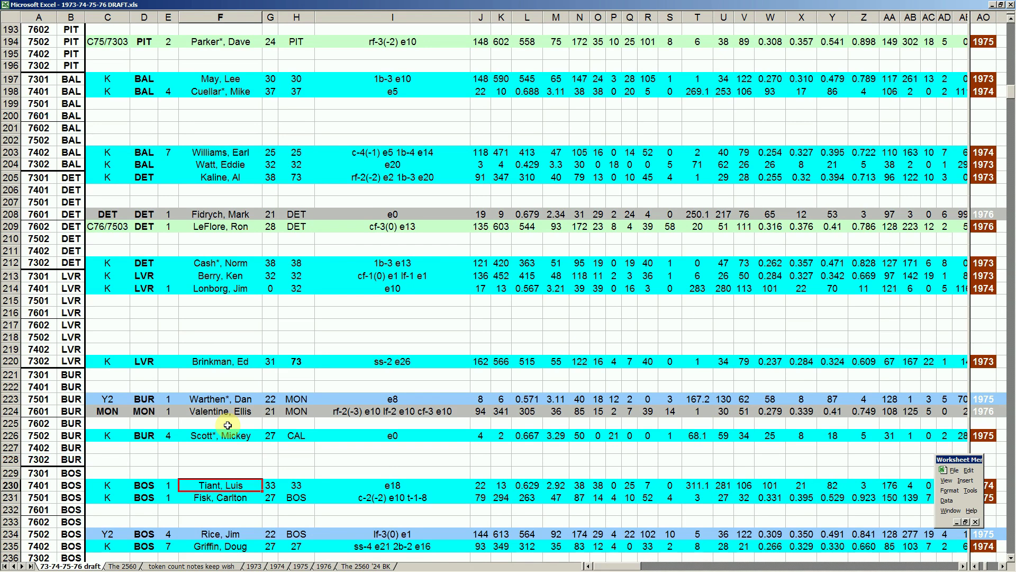
Read the pitching statistics of BOS pick 7401 in row 230 across to column T
key(Right)
key(Right)
key(Right)
key(Right)
key(Right)
key(Right)
key(Right)
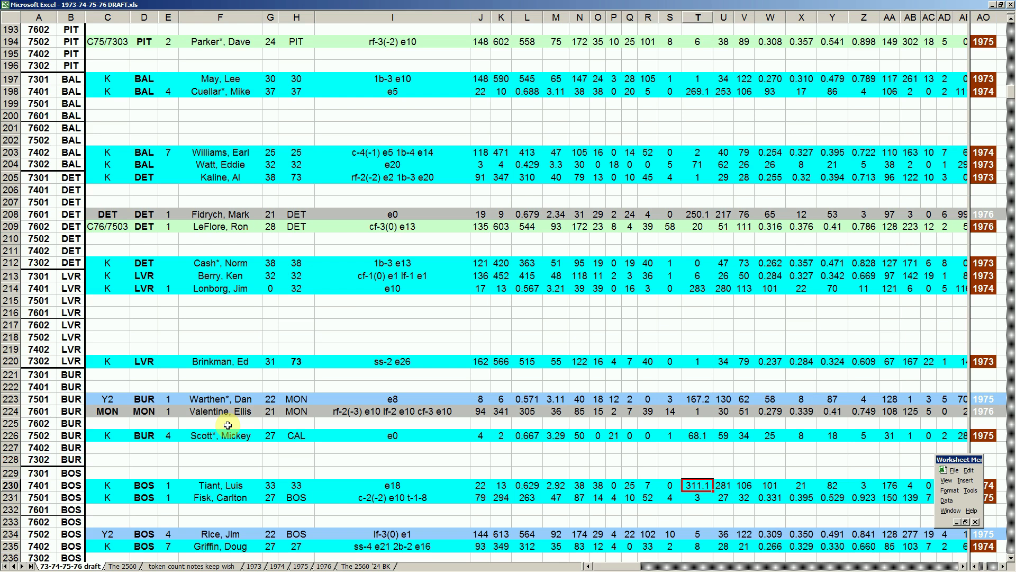
key(Left)
key(Left)
key(Left)
key(Right)
key(Right)
key(Right)
Check BOS picks 7502 and 7402 in rows 234 and 235, from column T to the batting average in column W
key(Down)
key(Down)
key(Down)
key(Down)
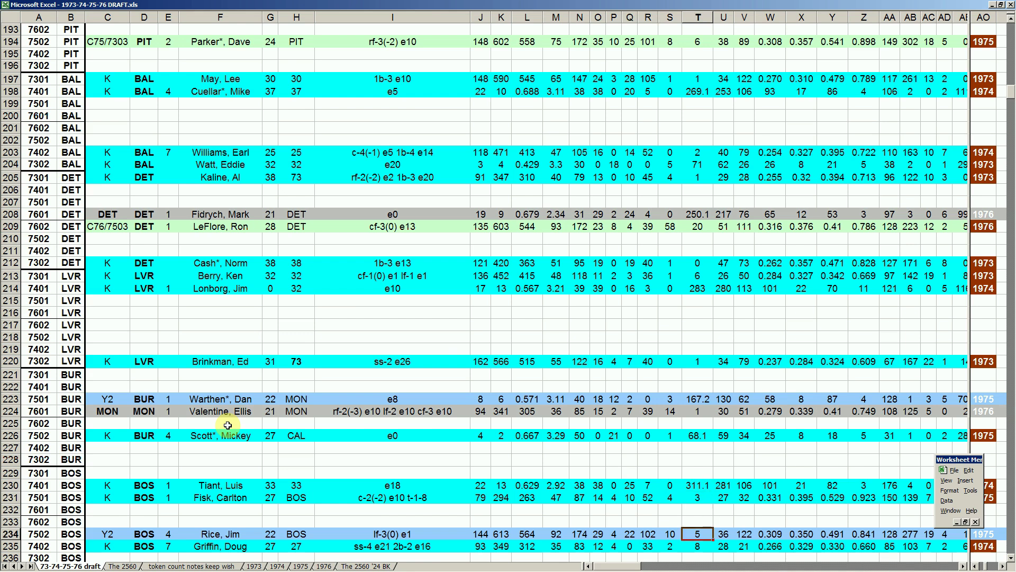
key(Down)
key(Right)
key(Right)
key(Right)
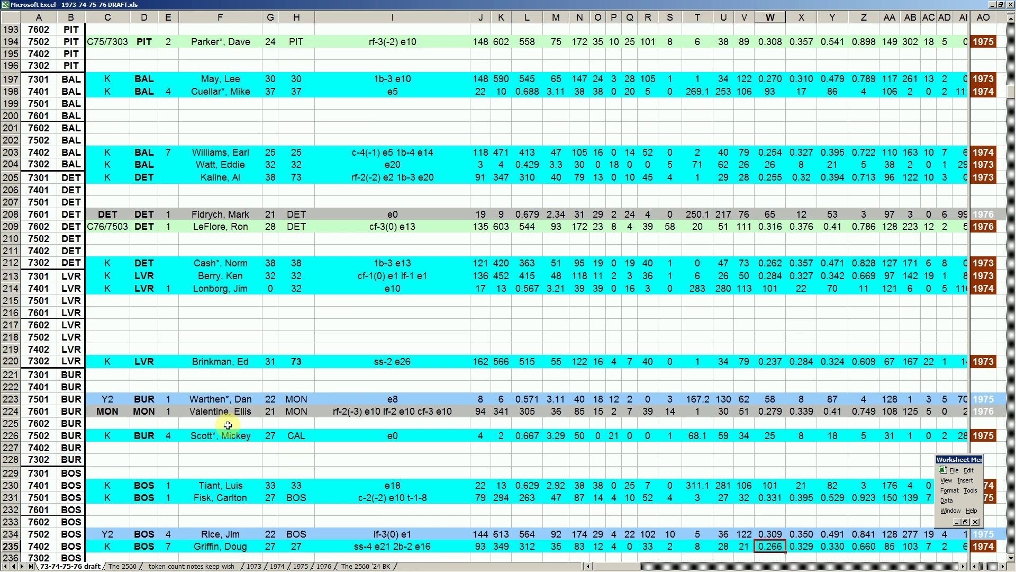
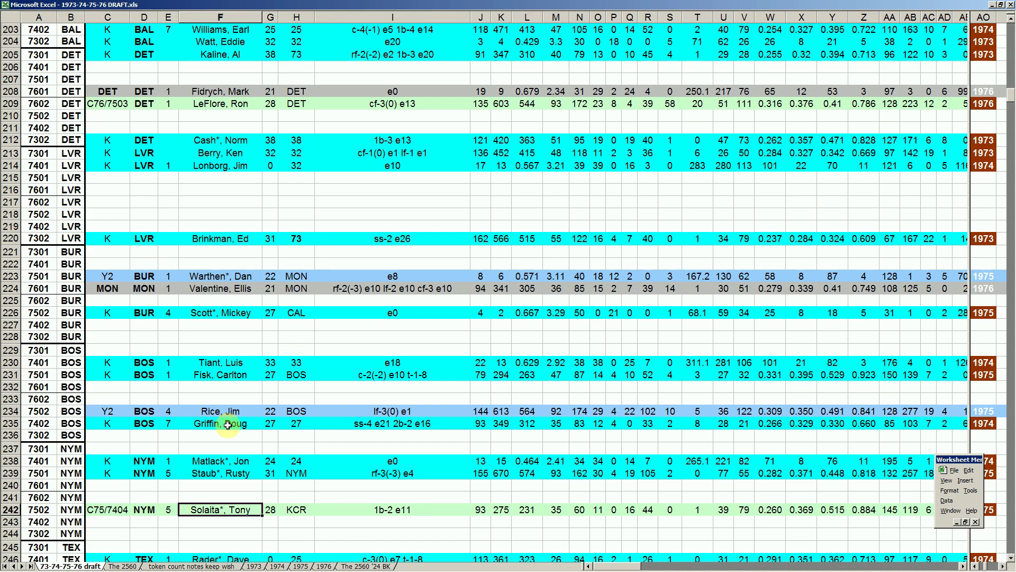
Read the statistics of NYM pick 7502 in row 242 across to column X
key(Left)
key(Left)
key(Left)
key(Right)
key(Right)
key(Right)
key(Right)
key(Right)
key(Right)
key(Right)
key(Right)
key(Right)
key(Right)
key(Right)
key(Right)
key(Right)
key(Right)
key(Right)
key(Right)
key(Right)
key(Right)
key(Right)
key(Right)
key(Right)
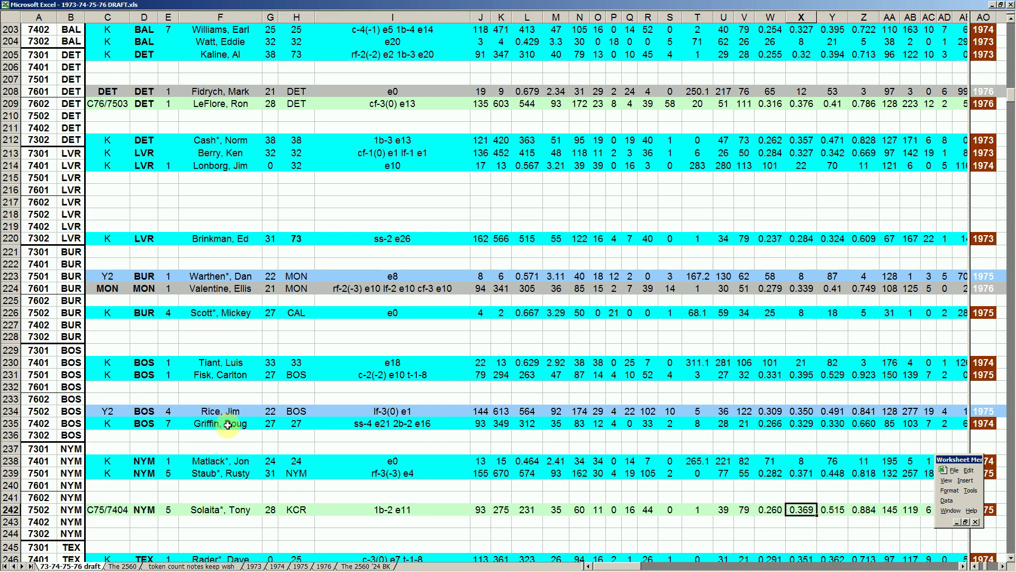
Look back across the statistics of NYM pick 7502 in row 242 to the player name in column F
key(Right)
key(Left)
key(Left)
key(Left)
key(Left)
key(Left)
key(Left)
key(Left)
key(Left)
key(Left)
key(Left)
key(Left)
key(Left)
key(Left)
key(Left)
key(Left)
key(Left)
key(Left)
key(Left)
key(Left)
key(Left)
key(Right)
key(Right)
key(Right)
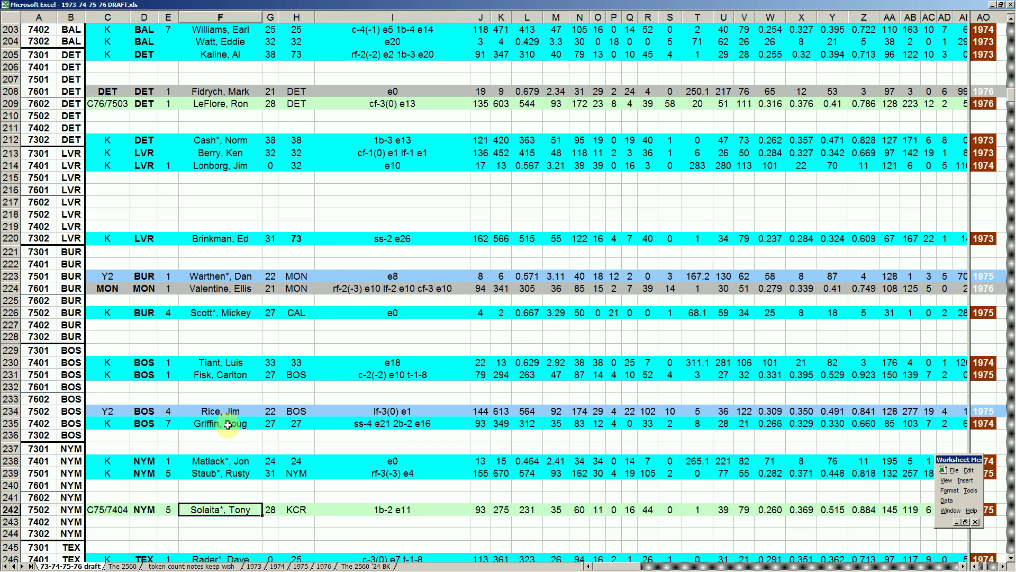
Look over the TEX slots down to row 251, and check the fielding ratings of pick 7401 in row 246
key(Down)
key(Down)
key(Down)
key(Down)
key(Down)
key(Down)
key(Down)
key(Down)
key(Down)
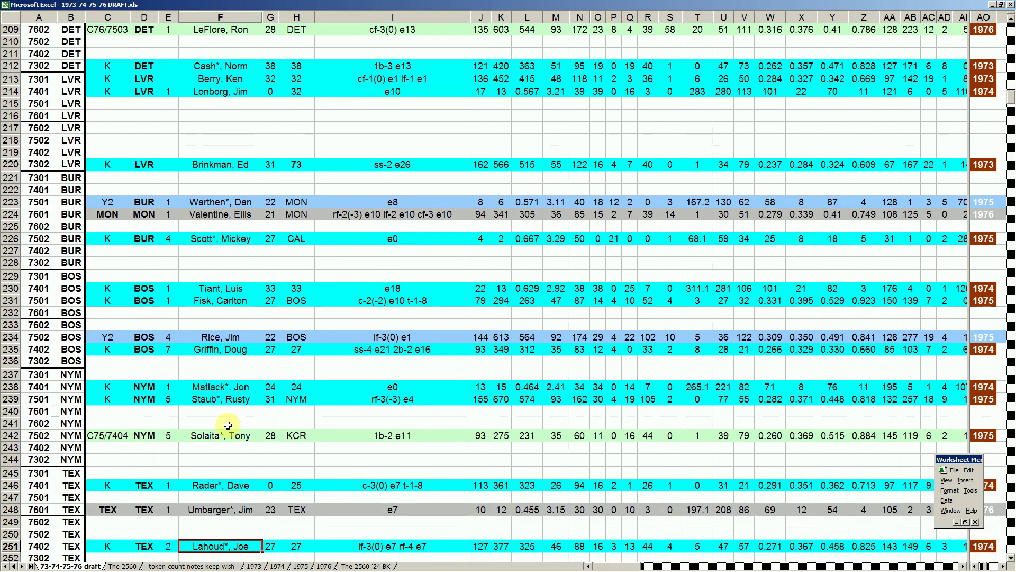
key(Up)
key(Up)
key(Up)
key(Up)
key(Up)
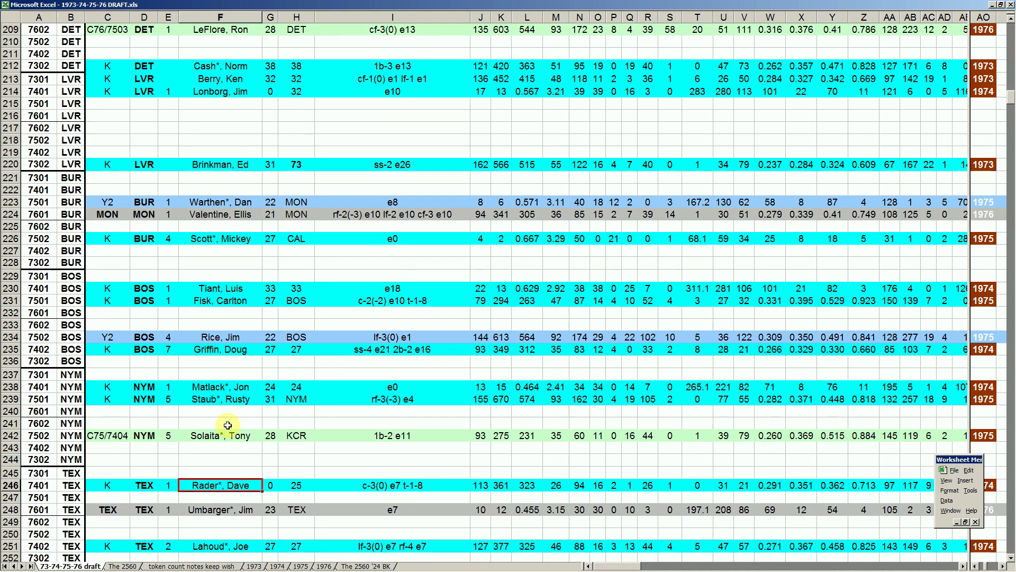
key(Right)
key(Right)
key(Right)
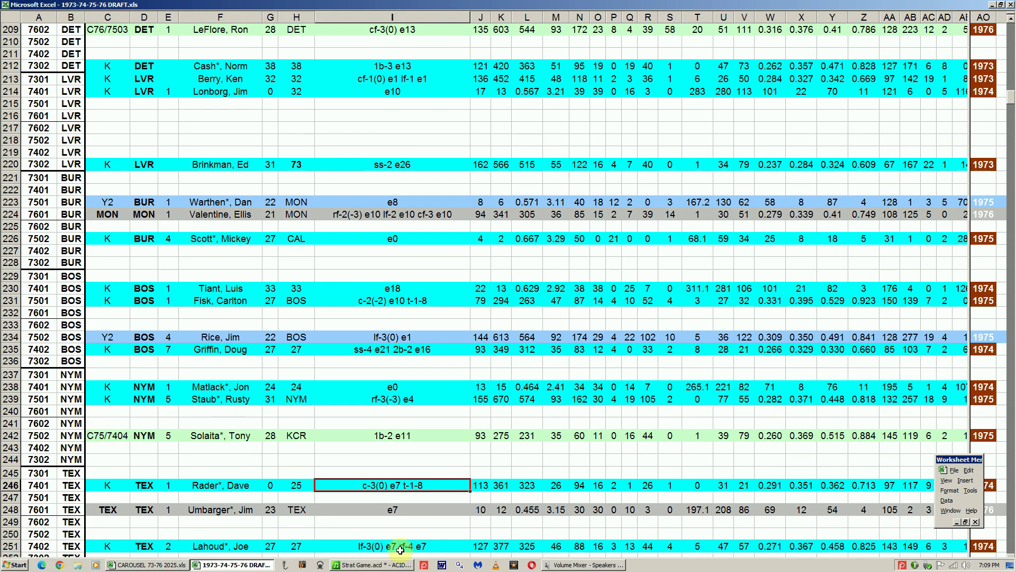
Switch to the Opera browser, close the YouTube video comments tab and open the Baseball Reference site
click(532, 565)
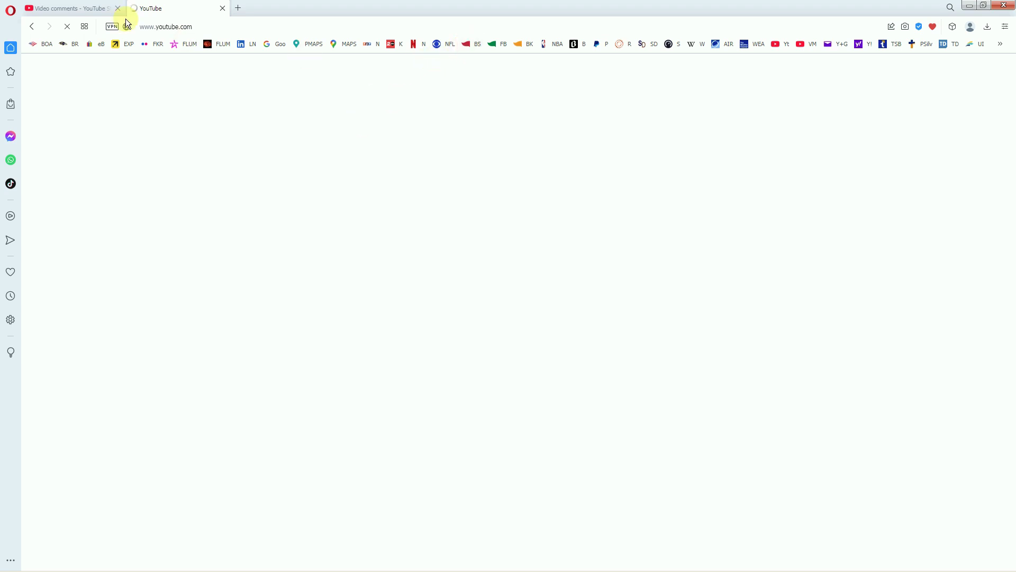
click(117, 8)
mouse_move(114, 565)
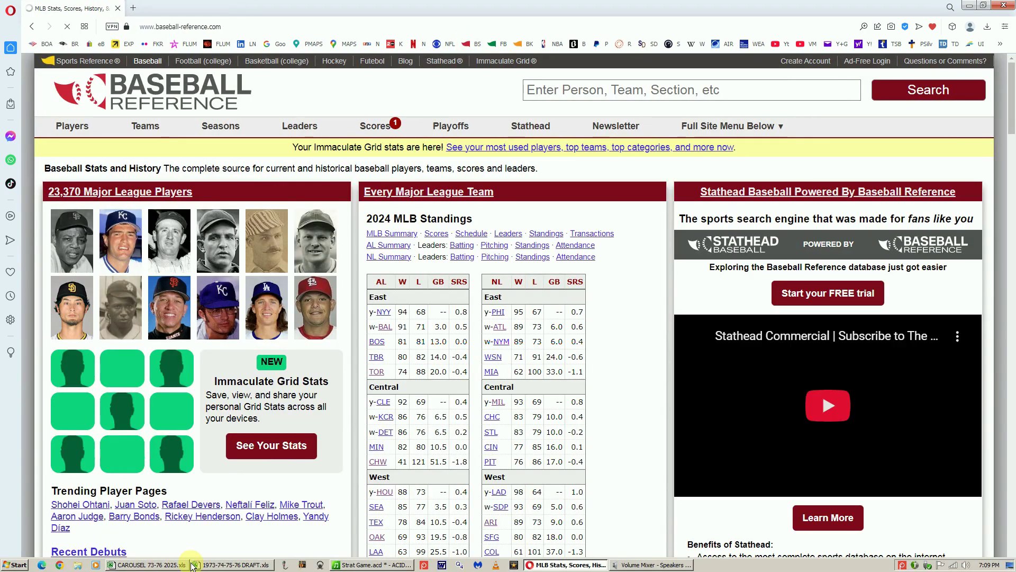
click(207, 564)
click(243, 486)
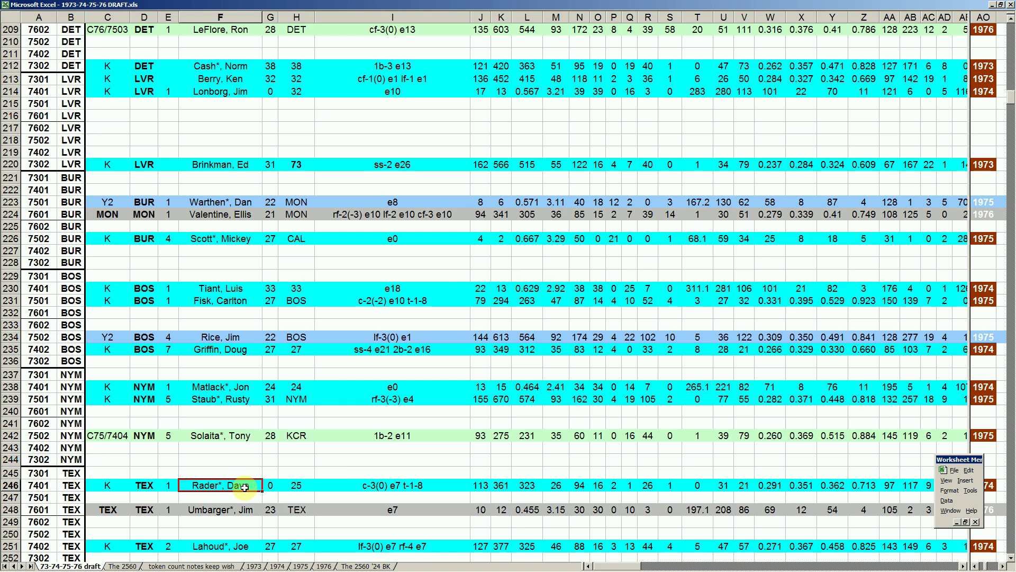
scroll(232, 534, up, 1)
click(236, 548)
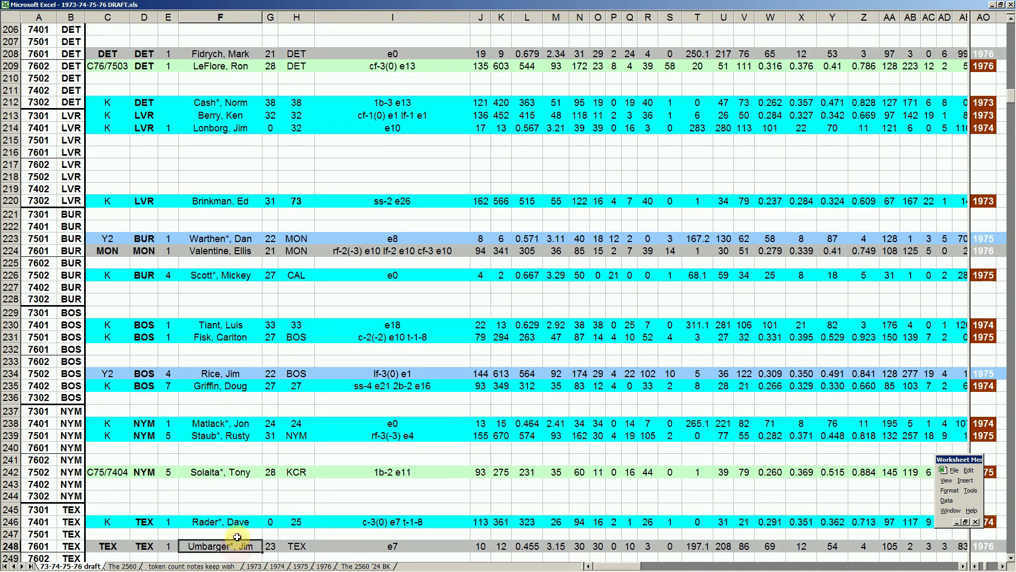
click(237, 523)
key(Down)
key(Down)
key(Down)
key(Down)
key(Down)
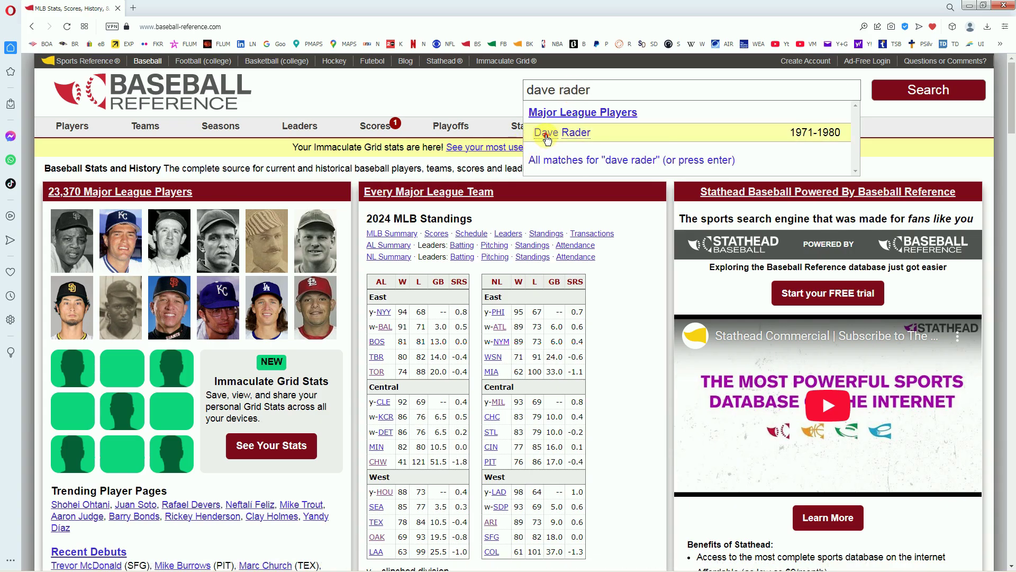
Open the Baseball Reference page of the TEX catcher from row 246 and read his season-by-season standard batting table
click(545, 132)
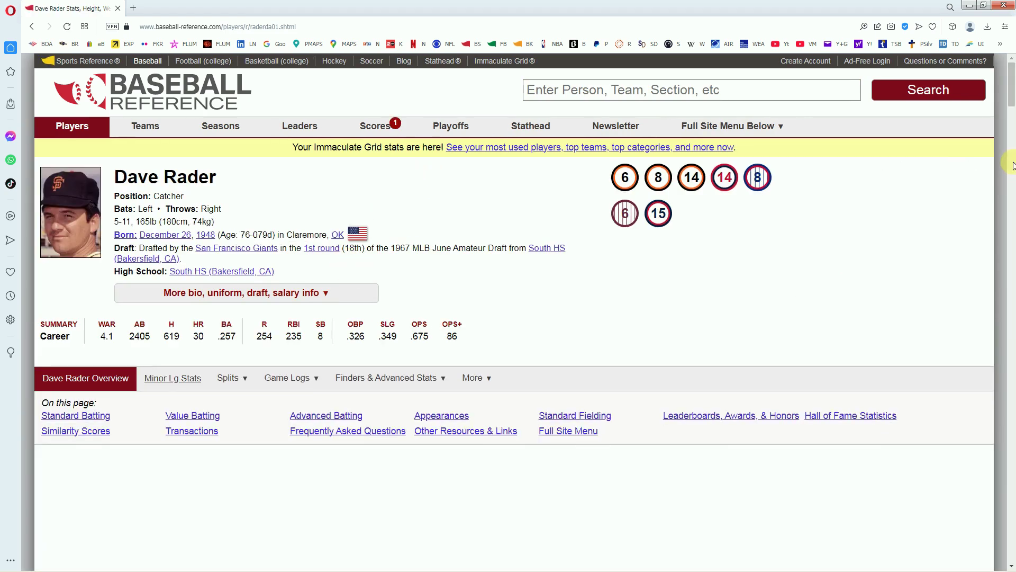
scroll(1011, 127, down, 4)
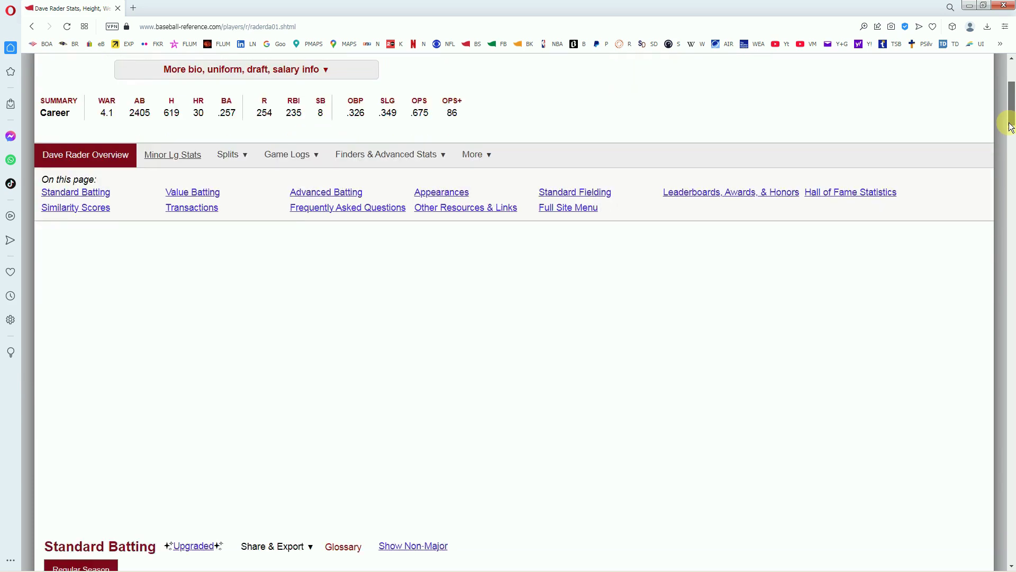
drag(1011, 127, 1011, 152)
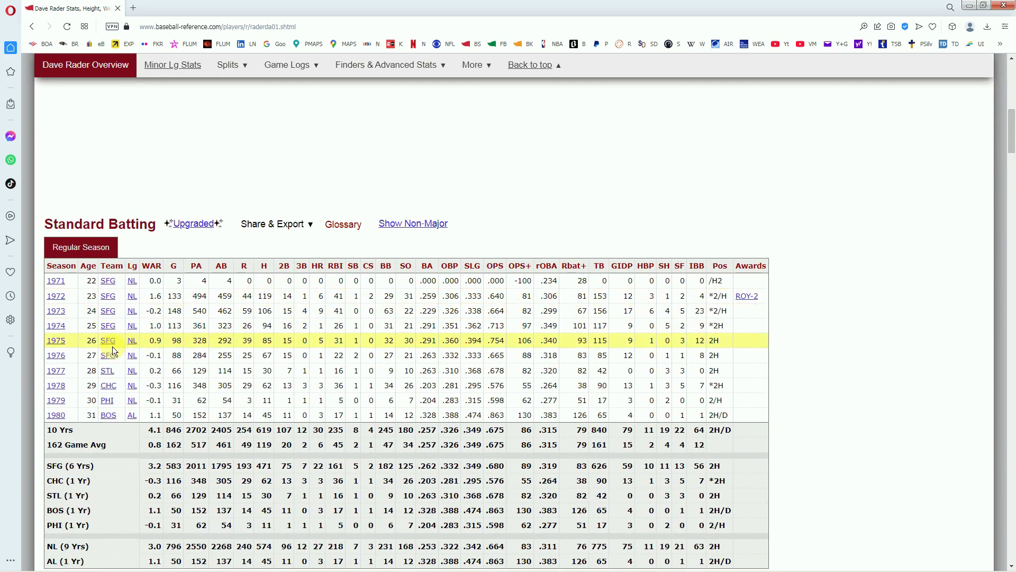
Open the catcher's 1974 batting splits and read the platoon splits against right- and left-handed pitchers
drag(1012, 142, 1011, 113)
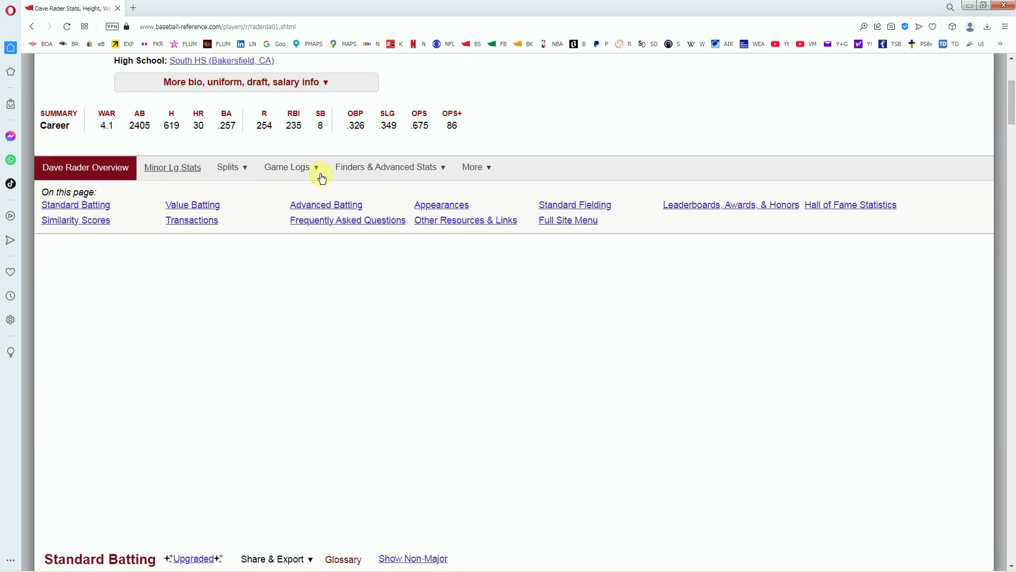
mouse_move(232, 167)
click(218, 213)
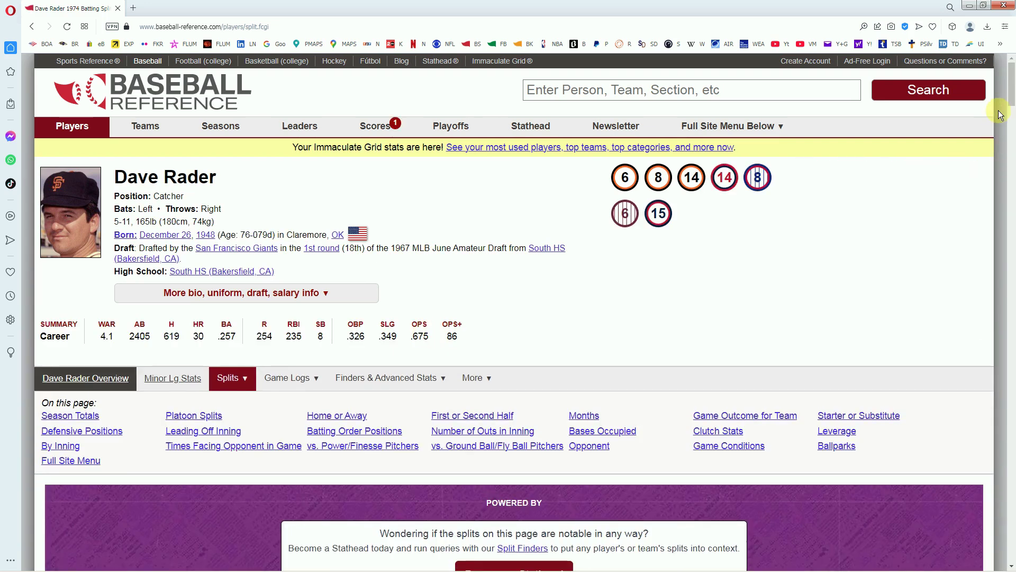
drag(1010, 91, 1011, 165)
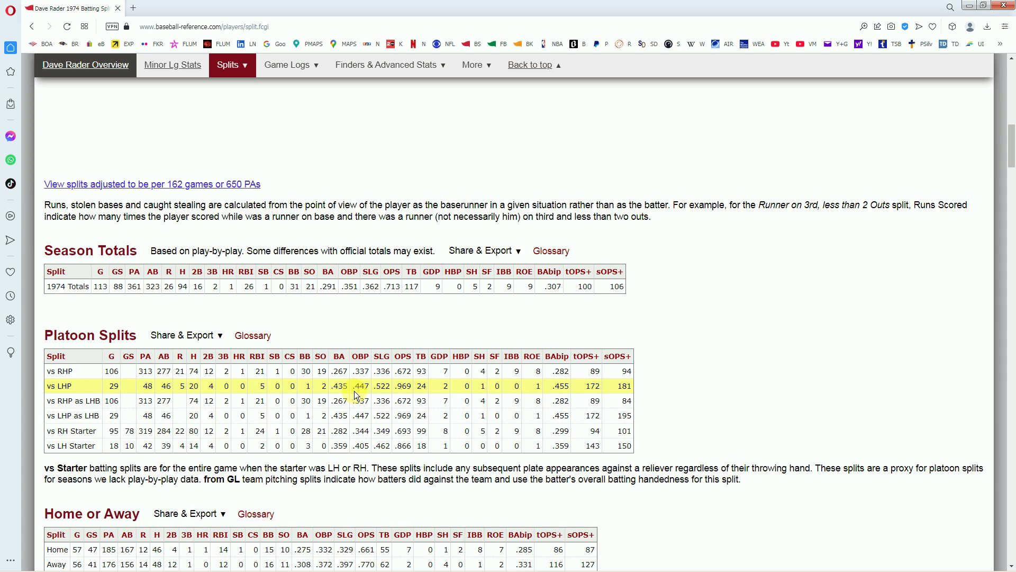
mouse_move(423, 570)
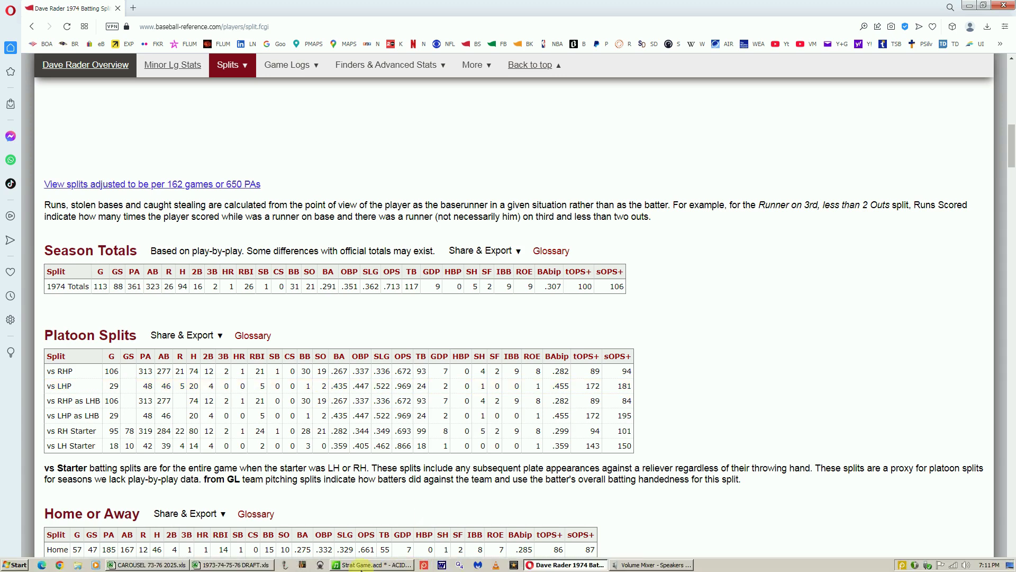
click(151, 564)
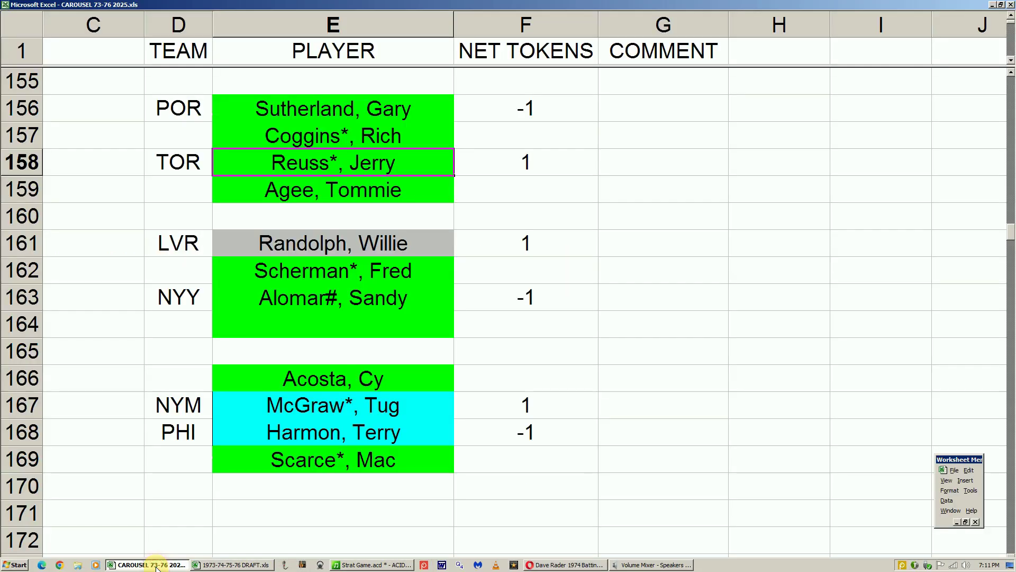
click(207, 564)
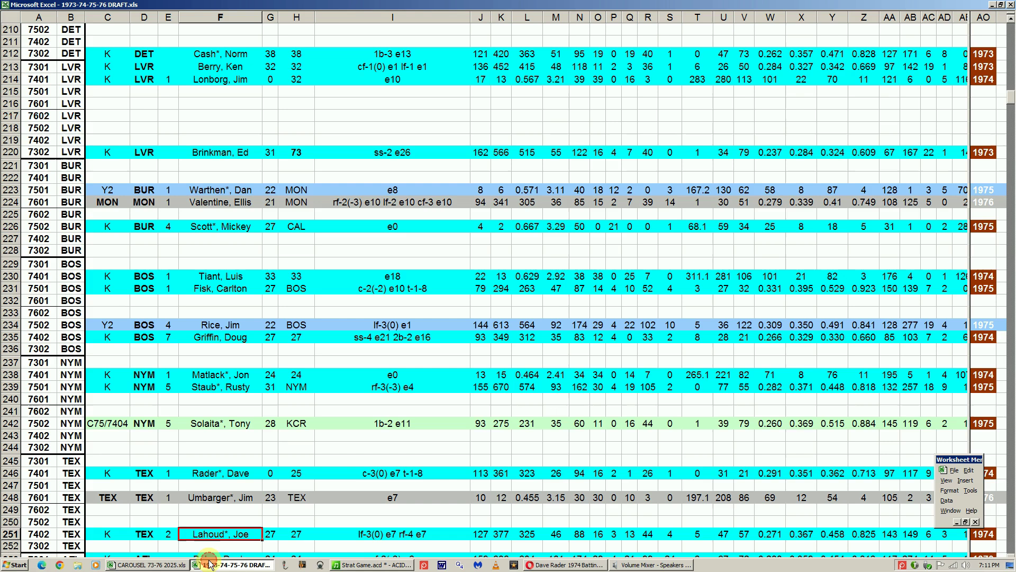
click(208, 474)
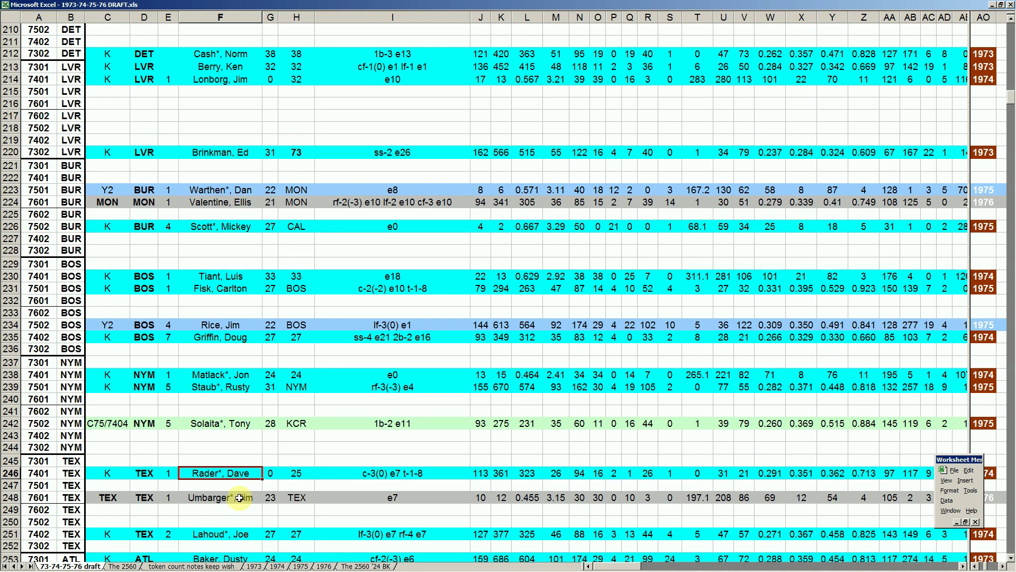
click(215, 521)
click(226, 472)
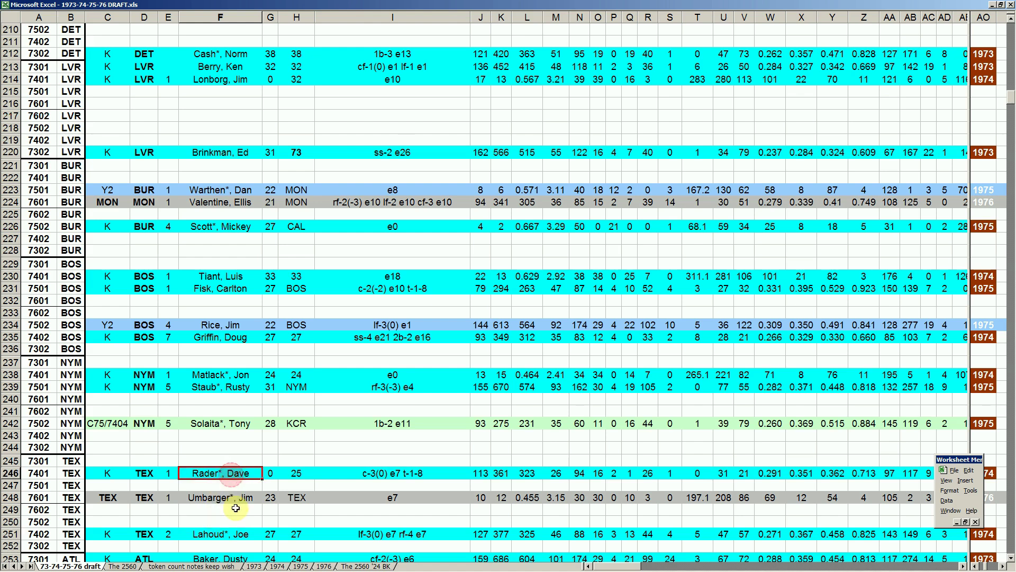
click(231, 533)
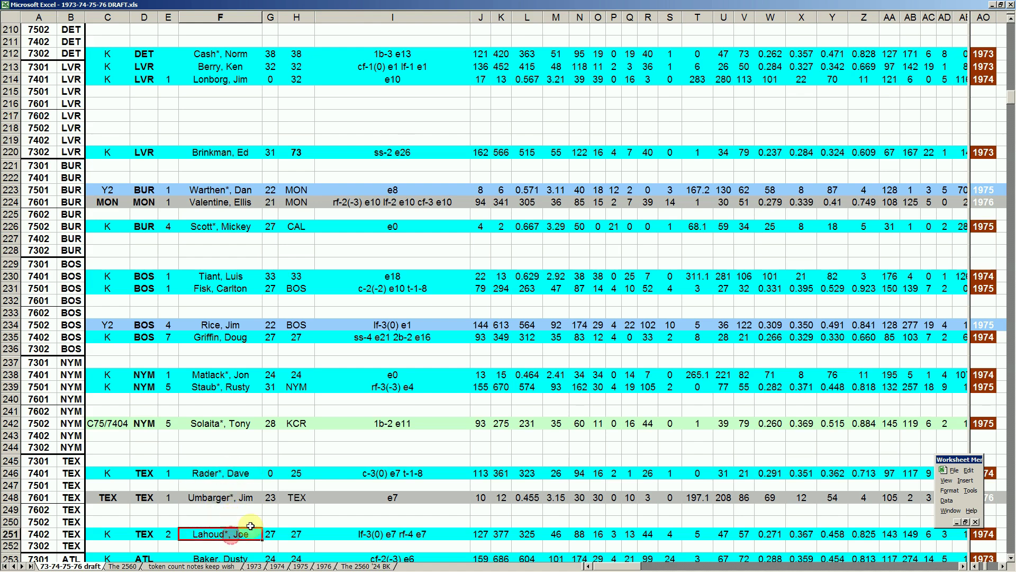
key(Up)
key(Up)
key(Up)
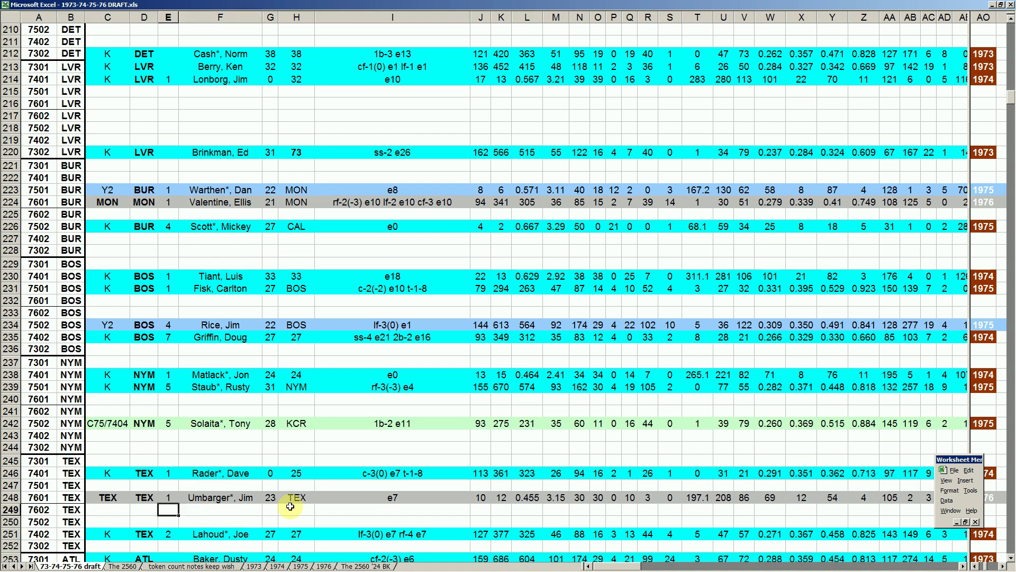
Move on to ATL pick 7501 in row 255 and check its age and team entries in columns G and H
key(Down)
key(Left)
key(Down)
key(Down)
key(Down)
key(Down)
key(Down)
key(Down)
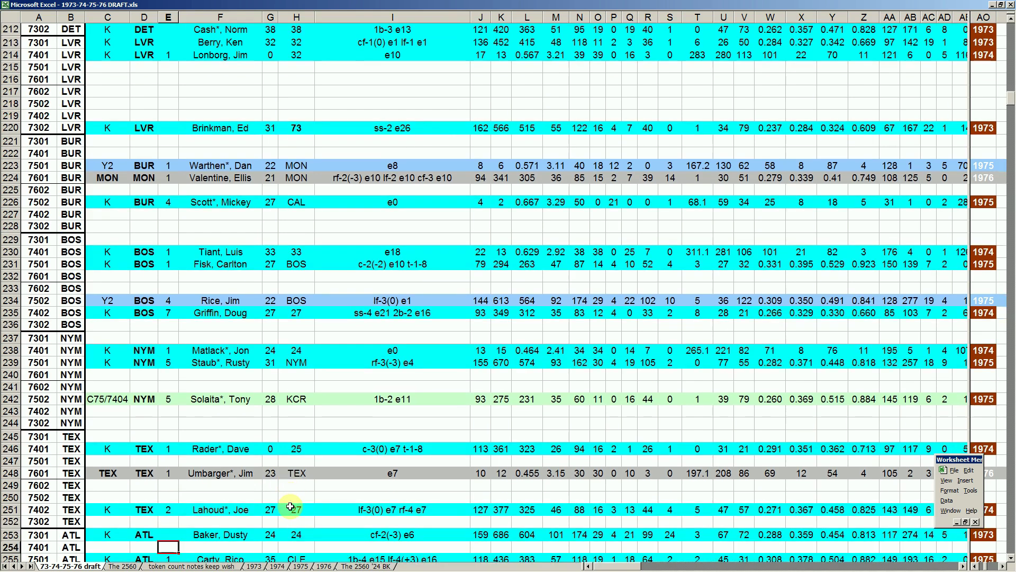
key(Right)
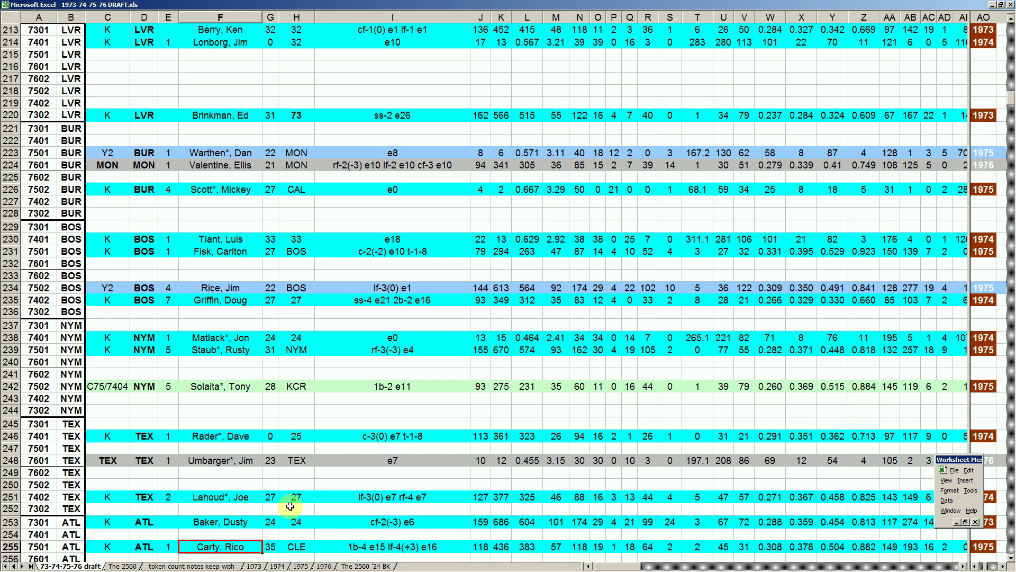
key(Down)
key(Right)
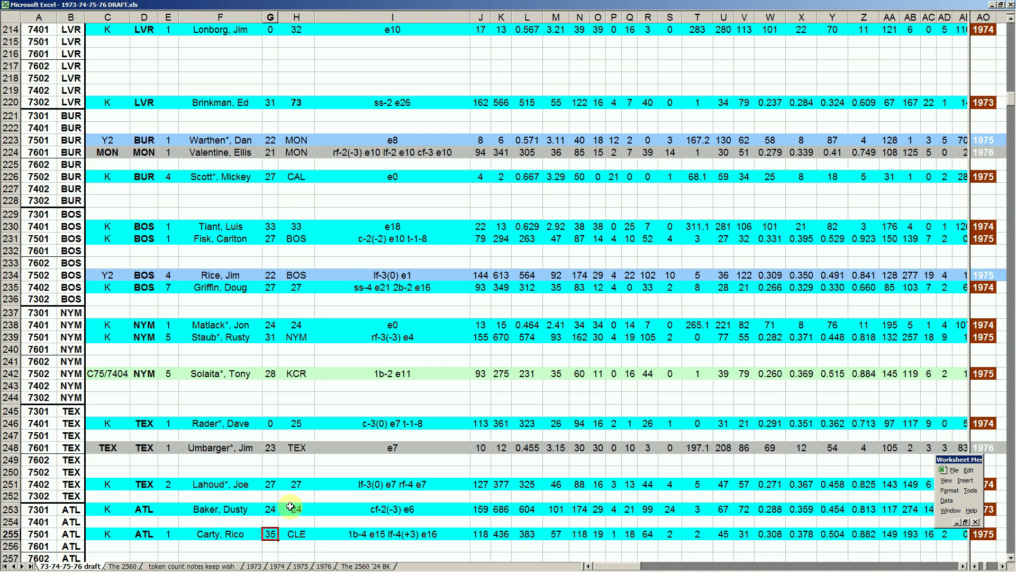
key(Right)
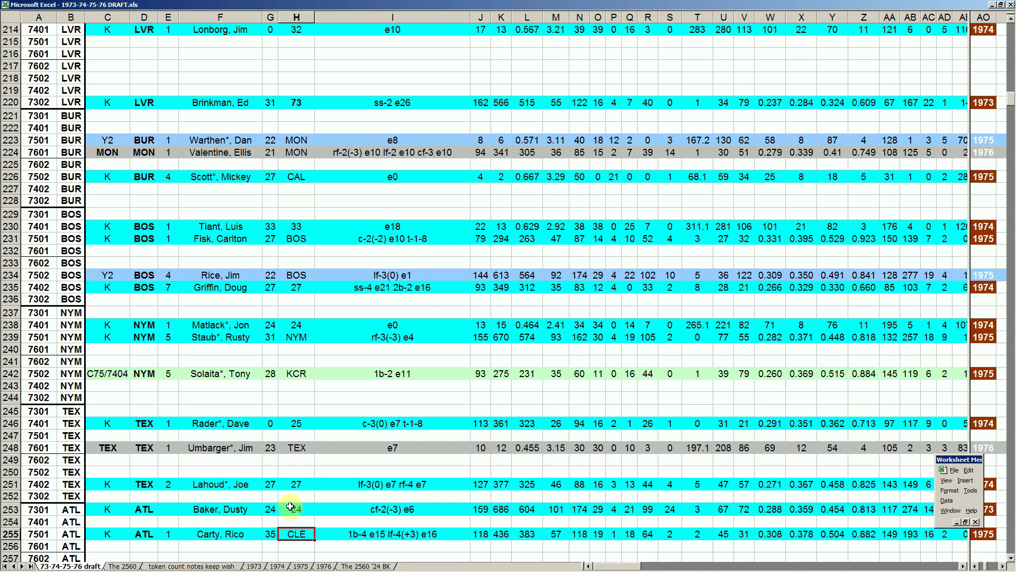
key(Left)
key(Left)
key(Left)
key(Left)
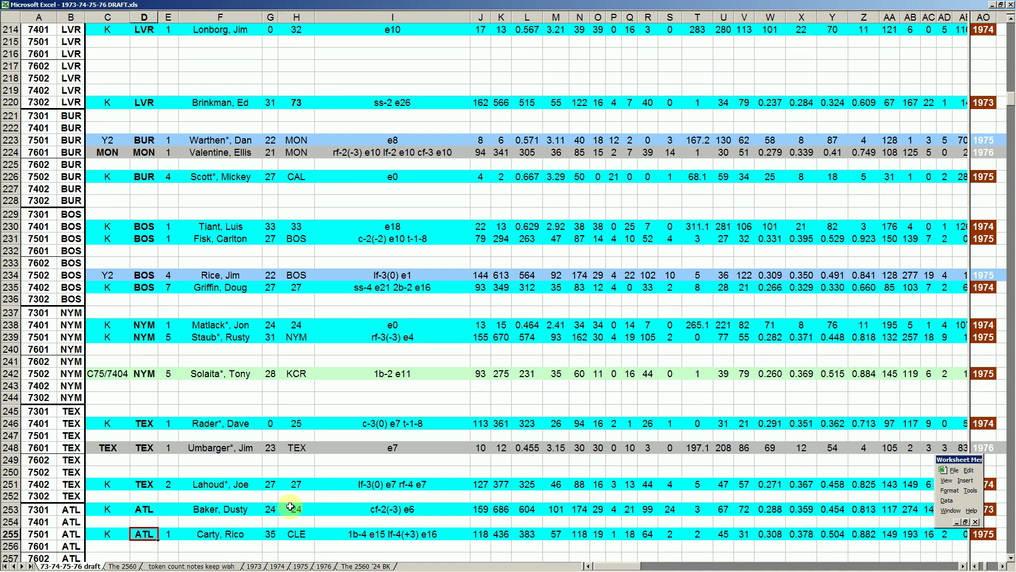
Read the statistics of ATL pick 7501 in row 255 from column D across to column V
key(Right)
key(Right)
key(Right)
key(Right)
key(Right)
key(Right)
key(Right)
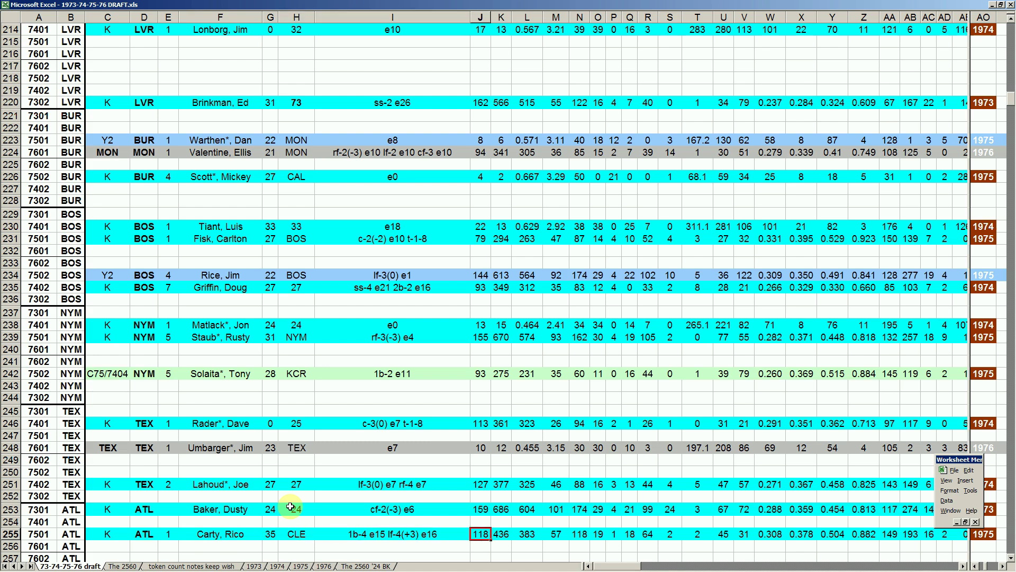
key(Right)
key(Right)
key(Right)
key(Right)
key(Right)
key(Right)
key(Right)
key(Right)
key(Right)
key(Right)
key(Right)
key(Right)
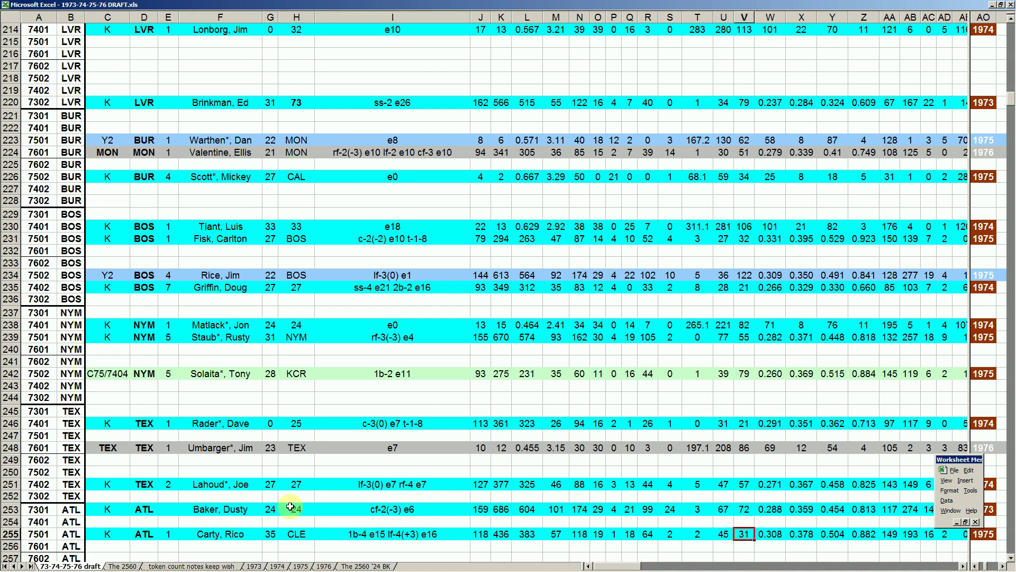
Recheck the counting statistics in row 255 back to about column L, and read on through the rate statistics to column Z
key(Left)
key(Left)
key(Left)
key(Left)
key(Left)
key(Left)
key(Left)
key(Left)
key(Left)
key(Left)
key(Right)
key(Right)
key(Right)
key(Right)
key(Right)
key(Right)
key(Right)
key(Right)
key(Right)
key(Right)
key(Right)
key(Right)
key(Right)
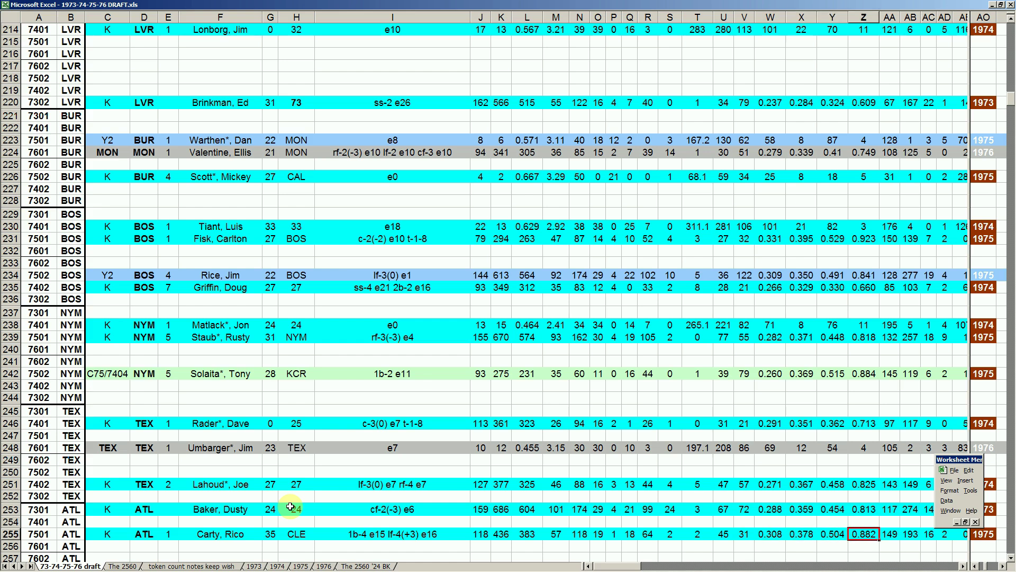
Look back across row 255 from column Z to the player name of ATL pick 7501 in column F
key(Left)
key(Left)
key(Left)
key(Left)
key(Left)
key(Left)
key(Left)
key(Left)
key(Left)
key(Left)
key(Left)
key(Left)
key(Left)
key(Left)
key(Left)
key(Left)
key(Left)
key(Left)
key(Left)
key(Left)
key(Right)
key(Right)
key(Right)
key(Right)
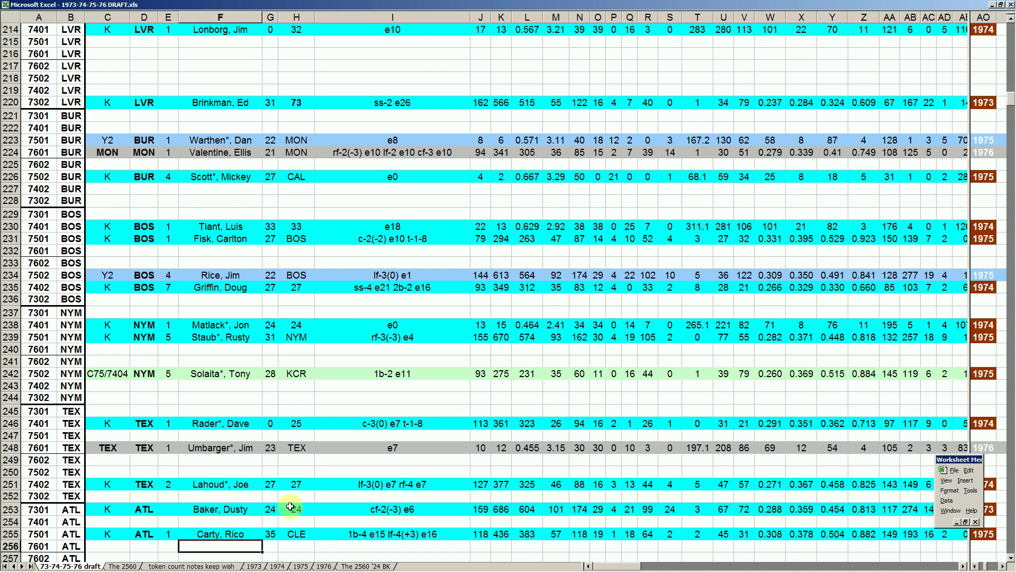
Look over the ATL slots from pick 7501 in row 255 down to pick 7502 in row 258
key(Down)
key(Down)
key(Up)
key(Up)
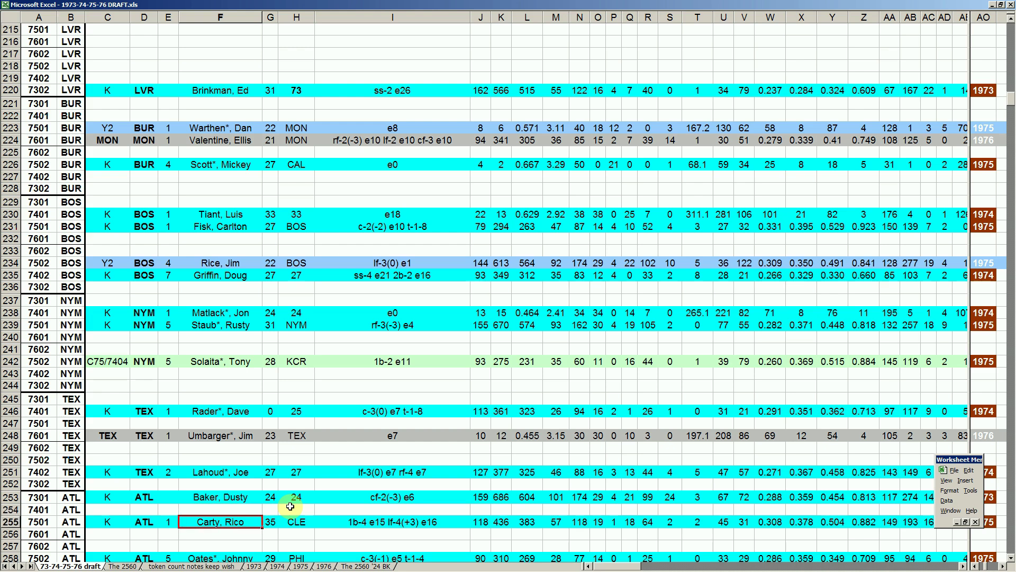
key(Down)
key(Down)
key(Down)
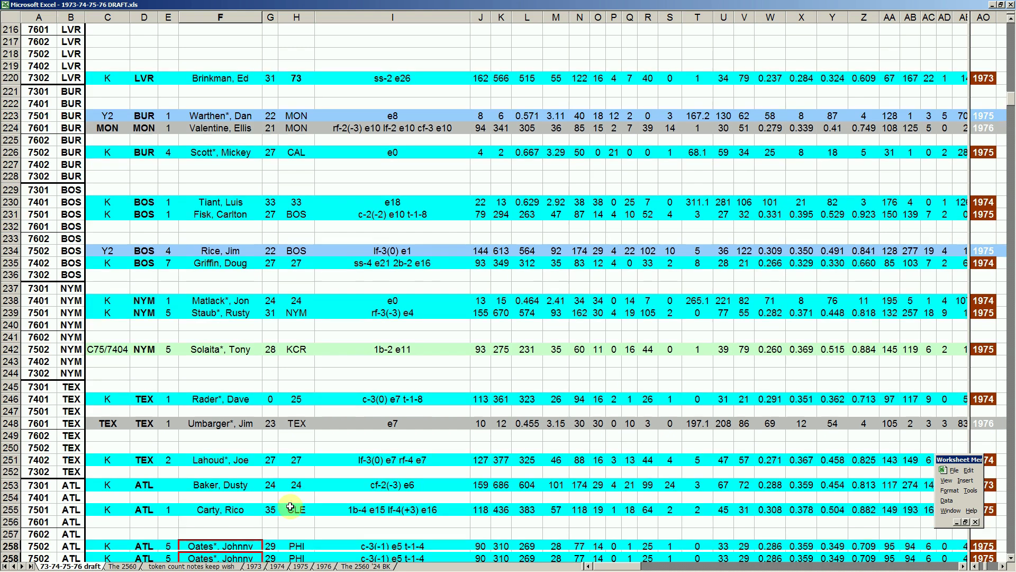
Recheck the ATL slots between pick 7501 in row 255 and pick 7502 in row 258
key(Up)
key(Up)
key(Up)
key(Down)
key(Down)
key(Down)
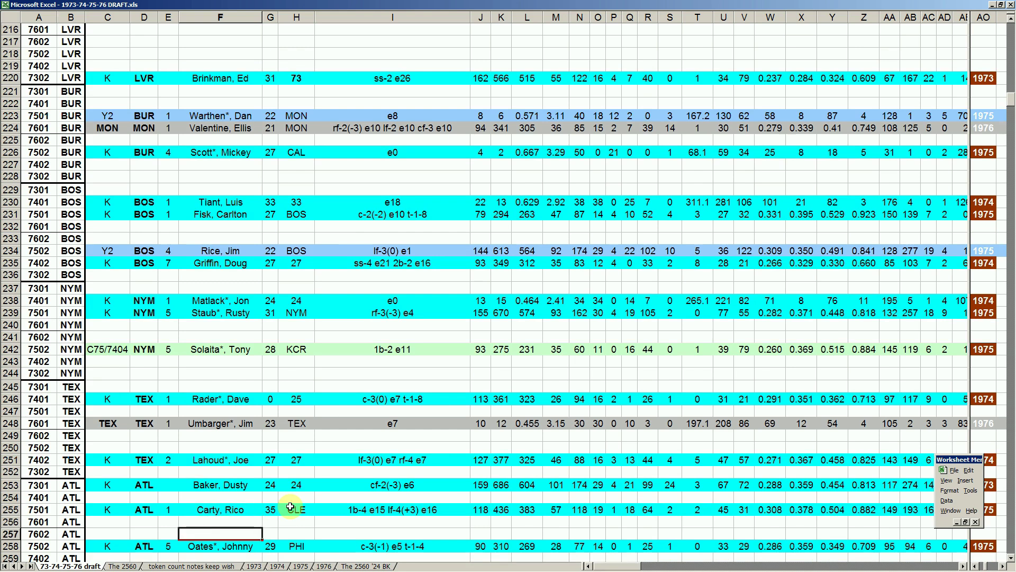
Read the statistics of ATL pick 7502 in row 258 from the player name in column F across the counting columns
key(Right)
key(Right)
key(Right)
key(Right)
key(Right)
key(Right)
key(Right)
key(Right)
key(Right)
key(Right)
key(Right)
key(Right)
key(Right)
key(Right)
key(Right)
key(Right)
key(Right)
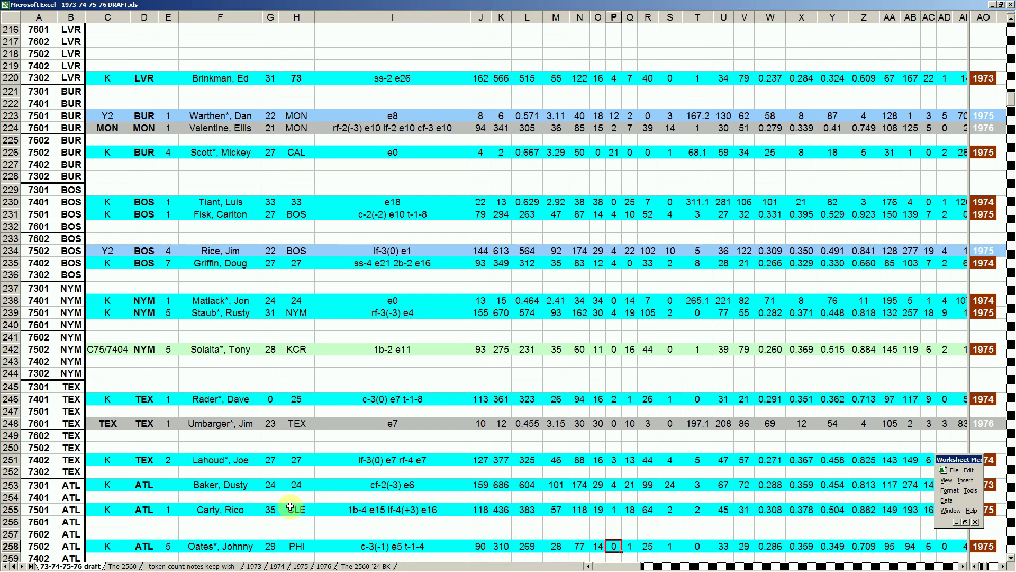
Look back across row 258 to the player name of ATL pick 7502 in column F
key(Left)
key(Left)
key(Left)
key(Left)
key(Left)
key(Left)
key(Left)
key(Left)
key(Left)
key(Left)
key(Left)
key(Left)
key(Left)
key(Left)
key(Left)
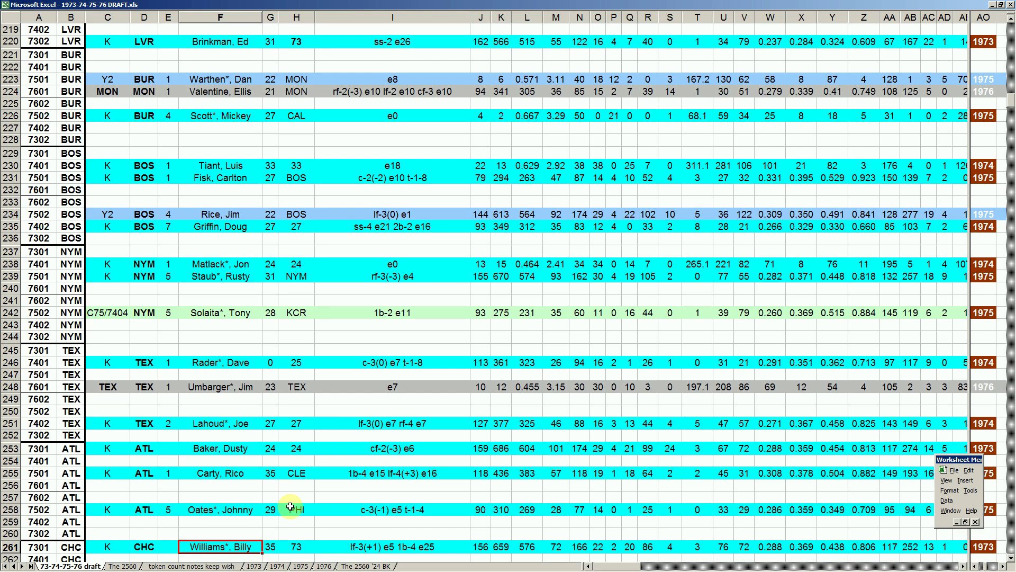
Look over the CHC picks from 7301 in row 261 down to 7302 in row 268
key(Down)
key(Down)
key(Down)
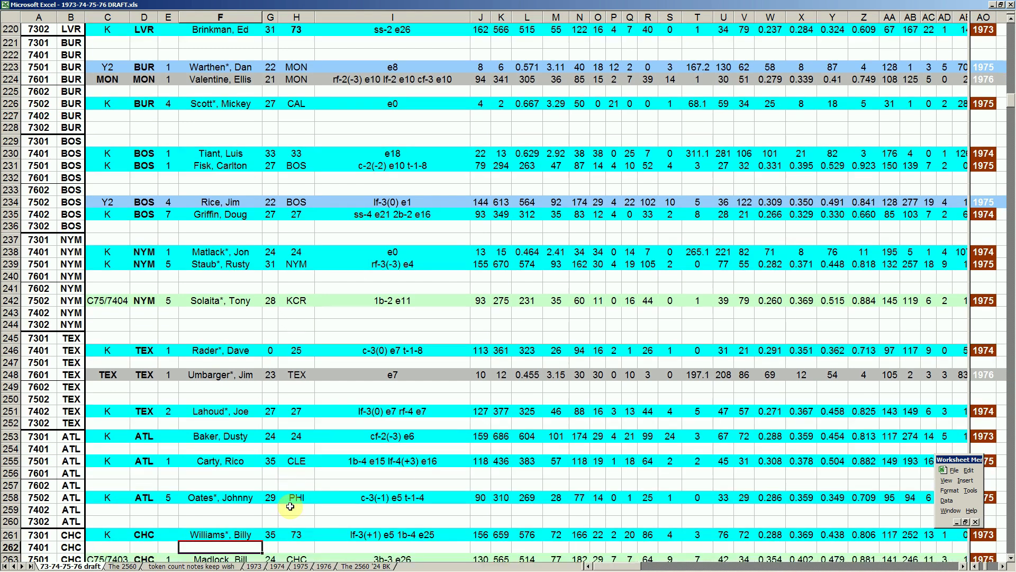
key(Down)
key(Down)
key(Down)
key(Down)
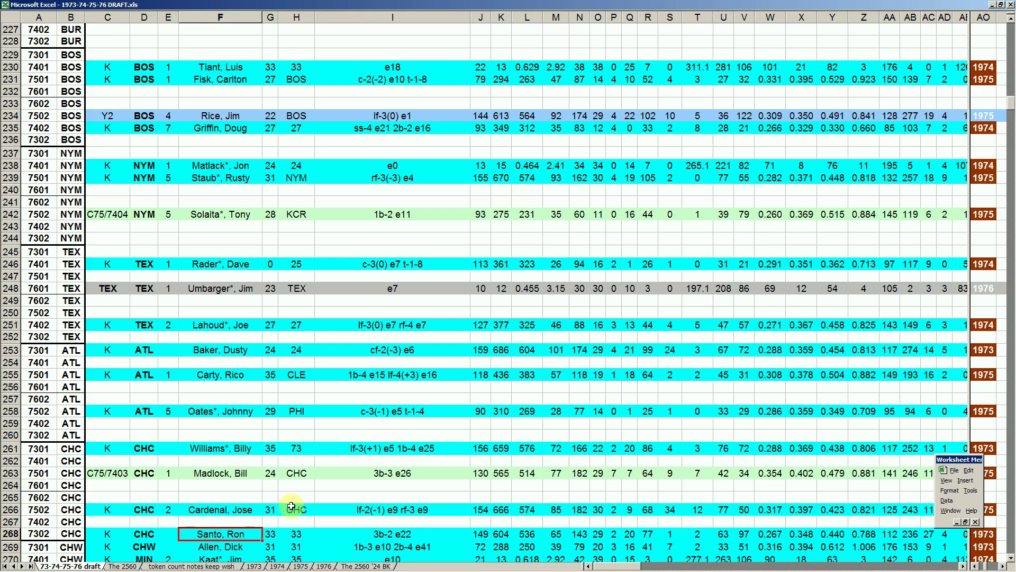
Look back up the CHC slots from row 268 to pick 7301 in row 261 and recheck the slots below it
key(Up)
key(Up)
key(Up)
key(Up)
key(Up)
key(Up)
key(Up)
key(Down)
key(Down)
key(Down)
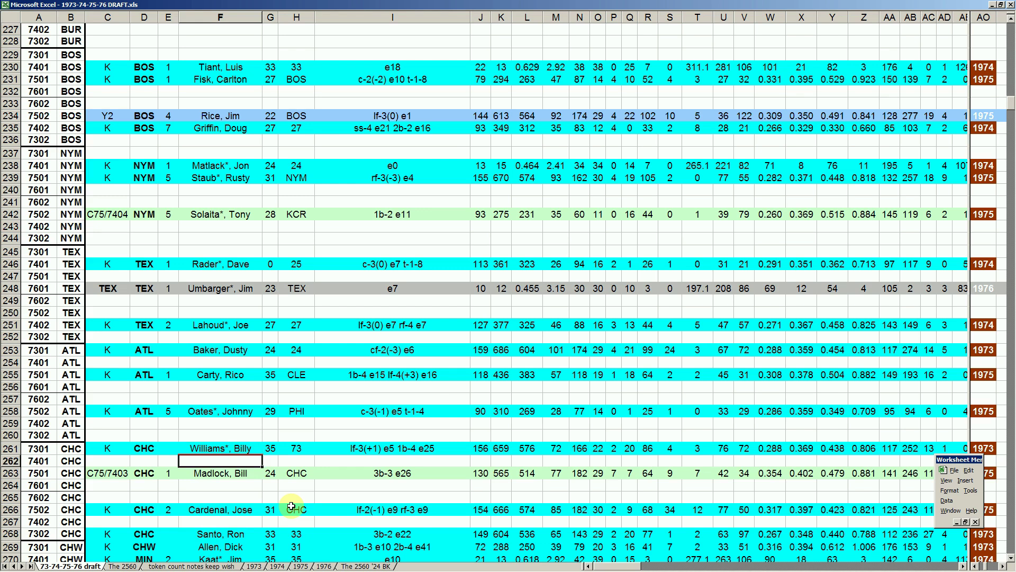
Check column G of the CHC picks down to row 268, and the columns beside the player name of pick 7302
key(Right)
key(Down)
key(Down)
key(Down)
key(Down)
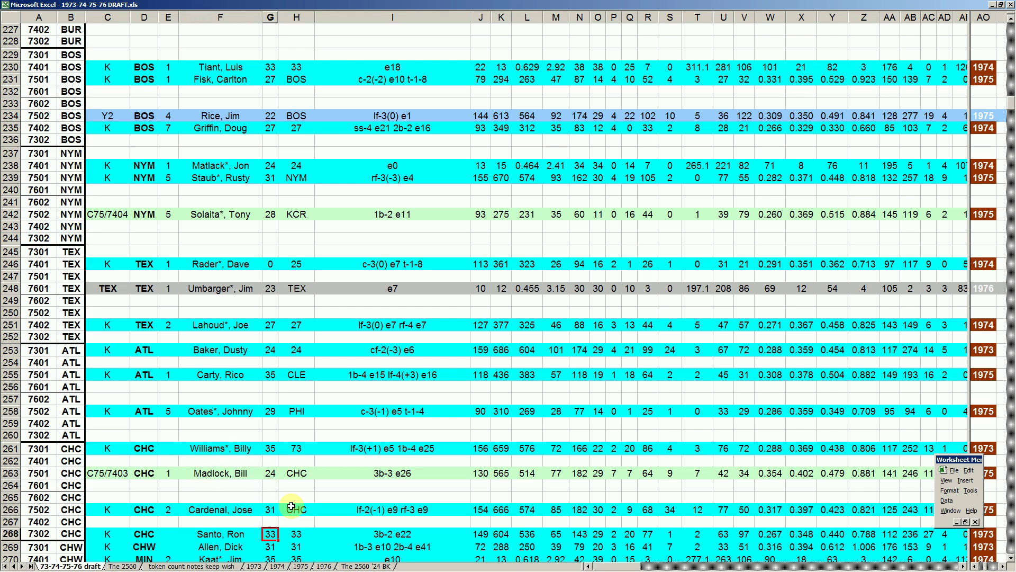
key(Left)
key(Left)
key(Left)
key(Right)
key(Right)
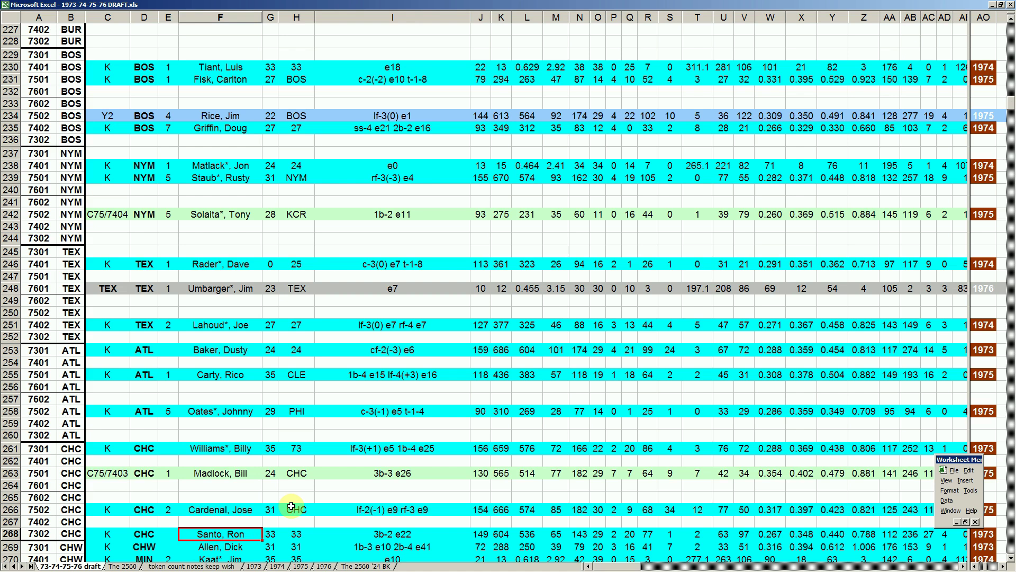
Look over the CHW picks from 7301 in row 269 down to 7402 in row 275
key(Down)
key(Down)
key(Down)
key(Down)
key(Down)
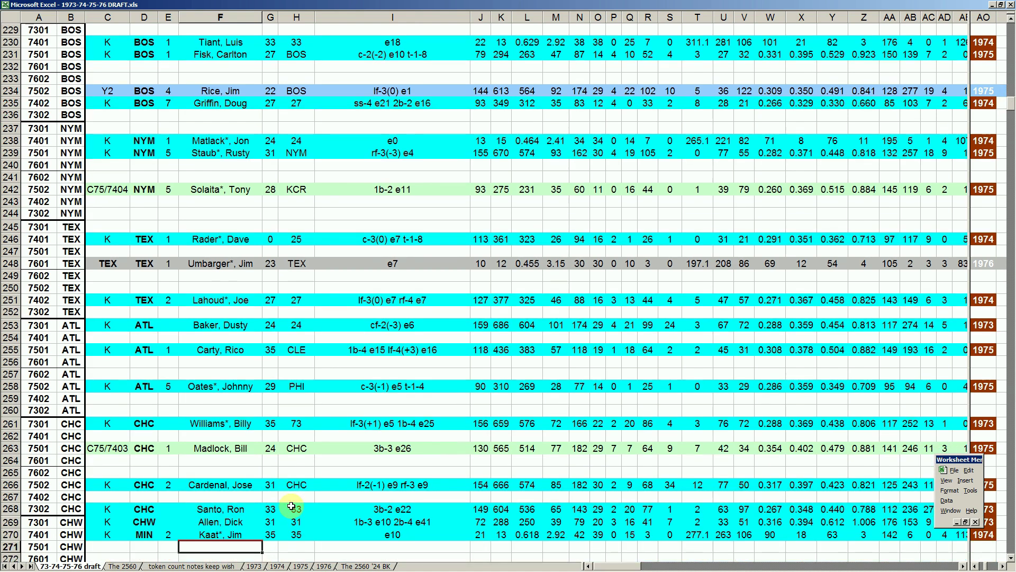
key(Down)
key(Down)
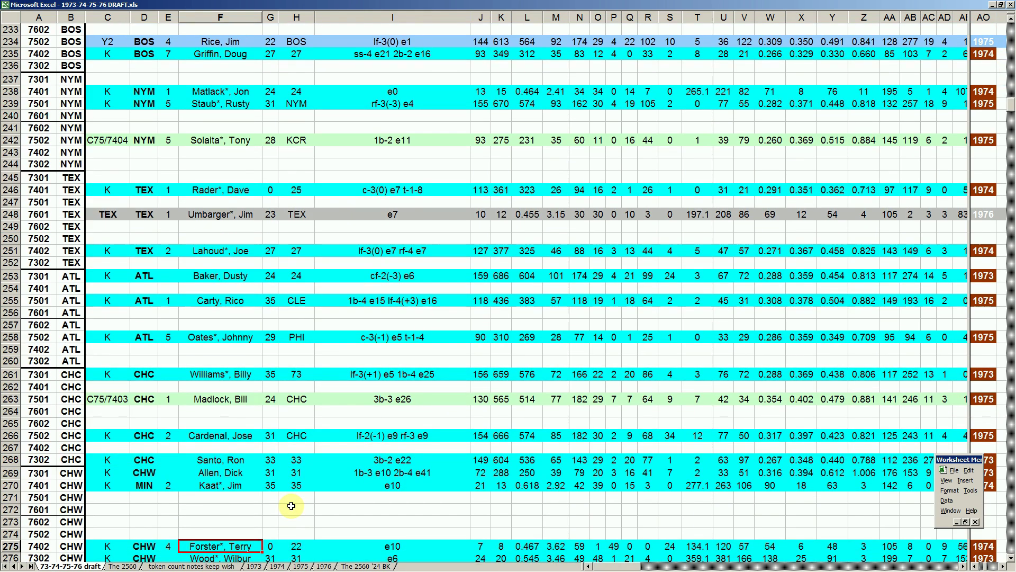
Look back up the CHW picks from 7302 in row 276 to 7301 in row 269
key(Down)
key(Up)
key(Up)
key(Up)
key(Up)
key(Up)
key(Up)
key(Up)
Check the team and round columns D and E of CHW pick 7301 in row 269
key(Left)
key(Left)
key(Left)
key(Left)
key(Left)
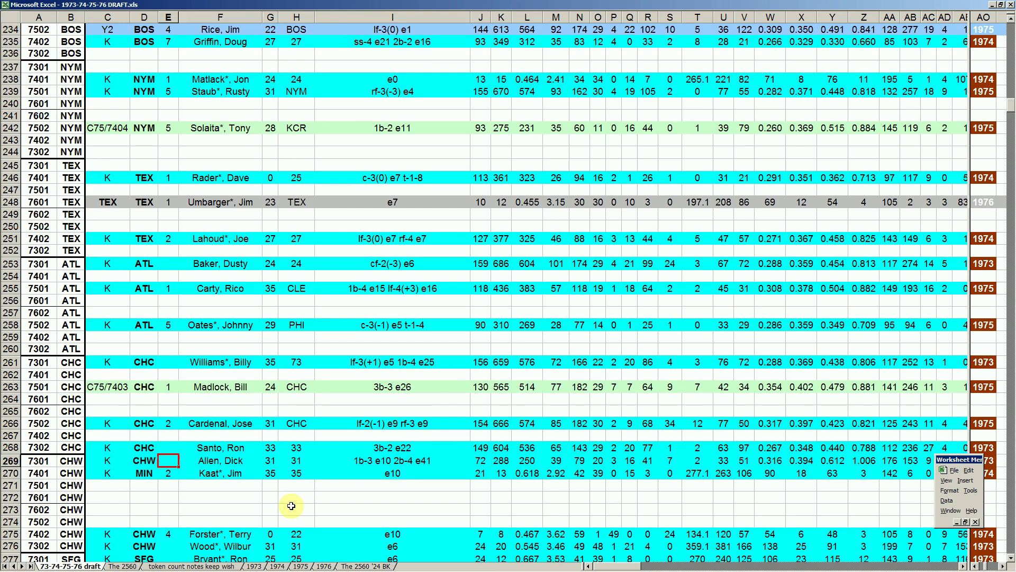
key(Right)
key(Right)
key(Right)
key(Right)
key(Right)
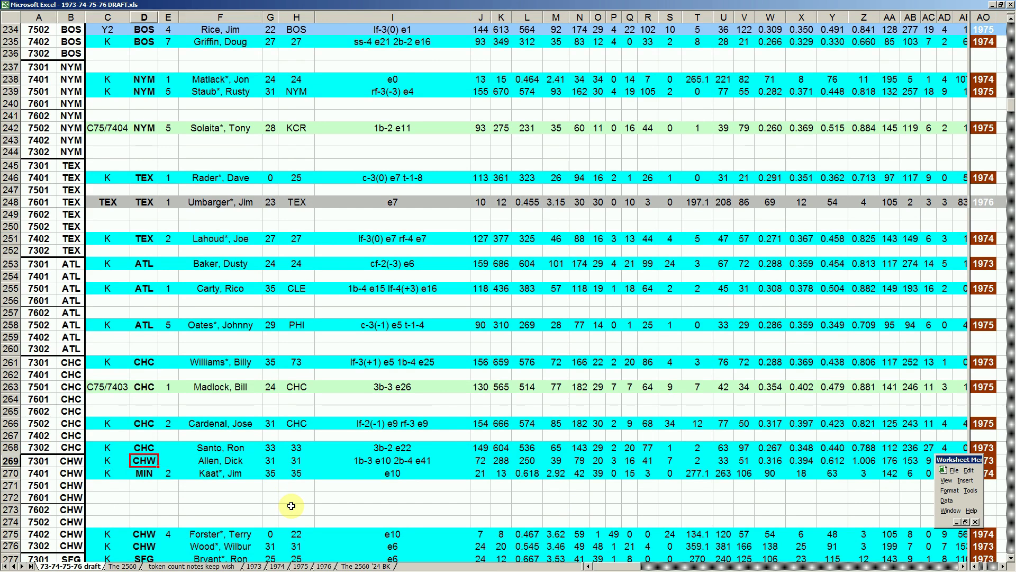
Look down the CHW player names from pick 7401 in row 270 to pick 7302 in row 276
key(Down)
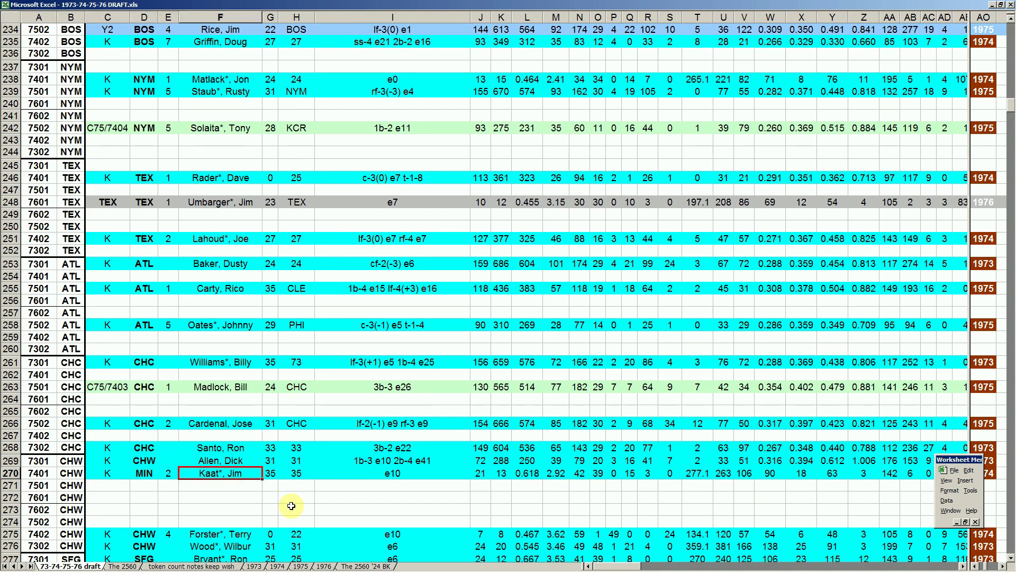
key(Up)
key(Down)
key(Down)
key(Down)
key(Down)
key(Down)
key(Down)
key(Down)
Look back up to CHW pick 7401 in row 270 and recheck the slots down to 7502 in row 274
key(Up)
key(Up)
key(Up)
key(Up)
key(Up)
key(Up)
key(Down)
key(Down)
key(Down)
key(Down)
key(Down)
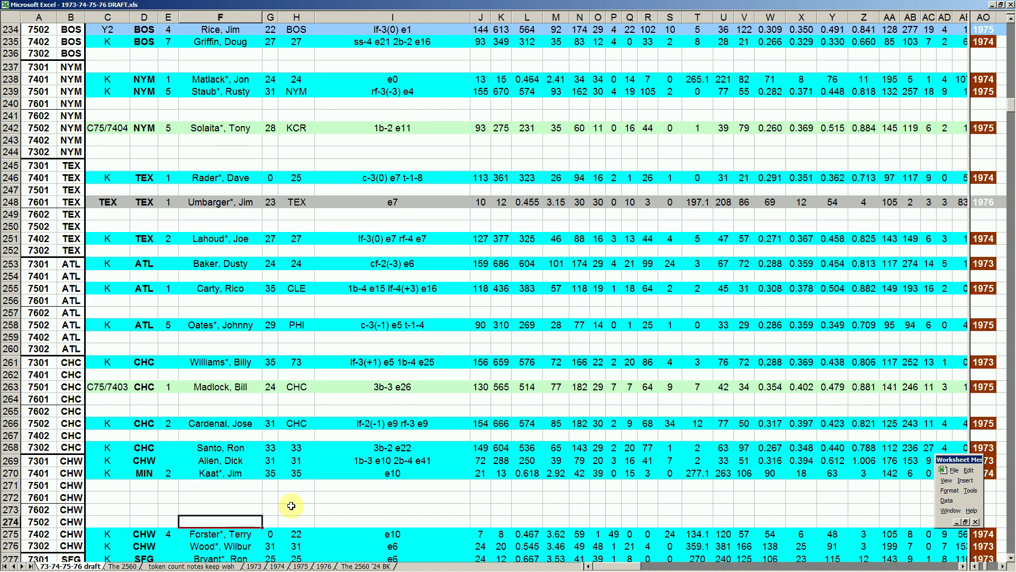
Check the row for CHW pick 7402 from its slot number in column A to the player name in column F
key(Up)
key(Up)
key(Up)
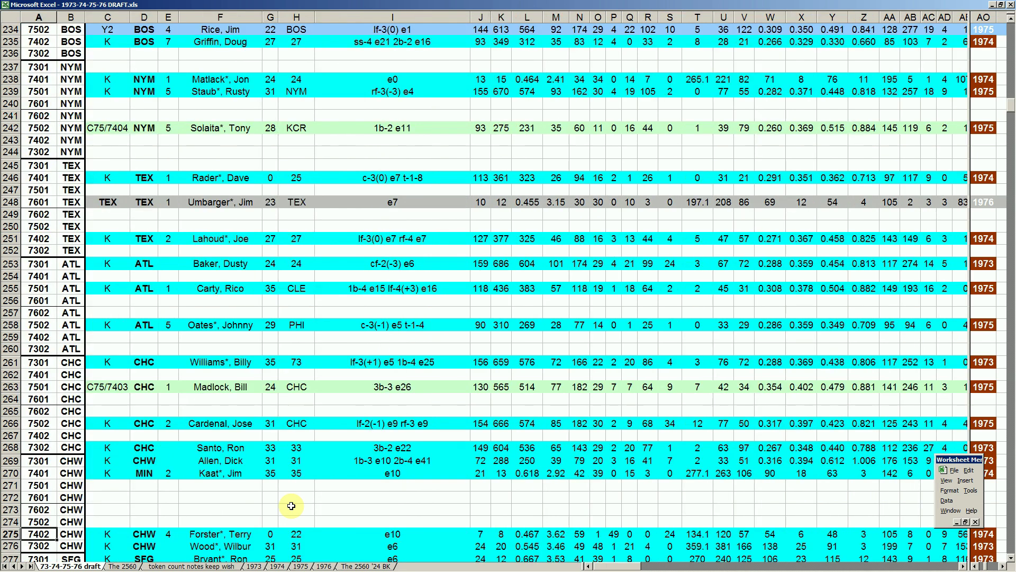
key(Right)
key(Right)
key(Right)
key(Right)
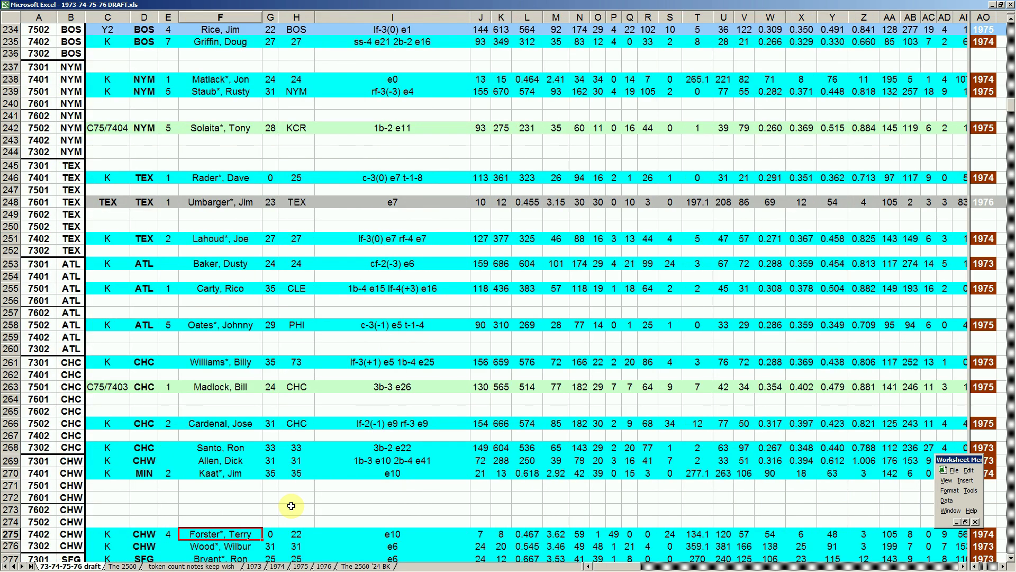
Look from CHW pick 7302 in row 276 back up to slot 7501 in row 271
key(Down)
key(Up)
key(Up)
key(Up)
key(Up)
key(Up)
key(Up)
key(Down)
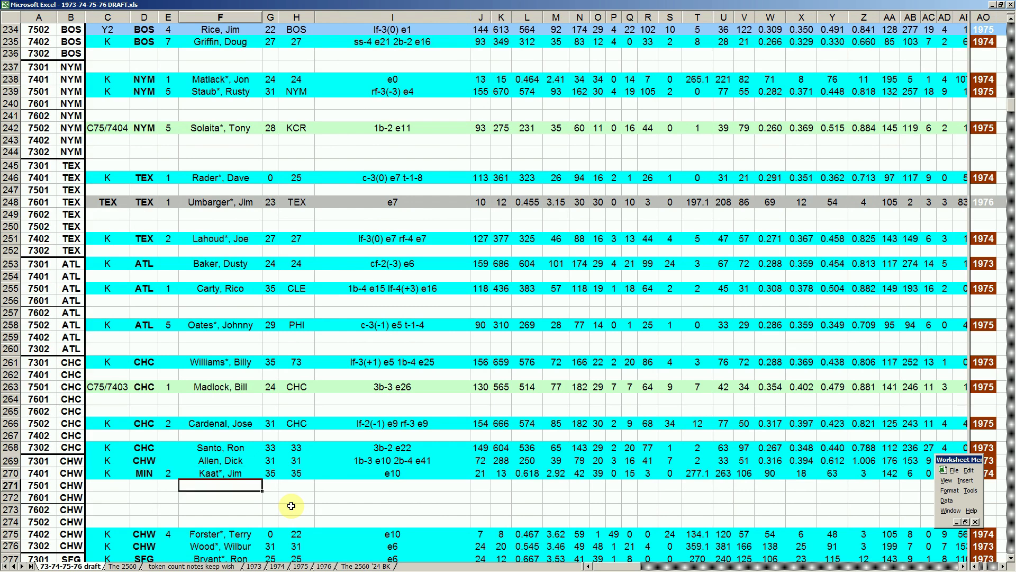
Look down the CHW slots from row 271 and compare picks 7402 and 7302 in rows 275 and 276
key(Down)
key(Down)
key(Down)
key(Down)
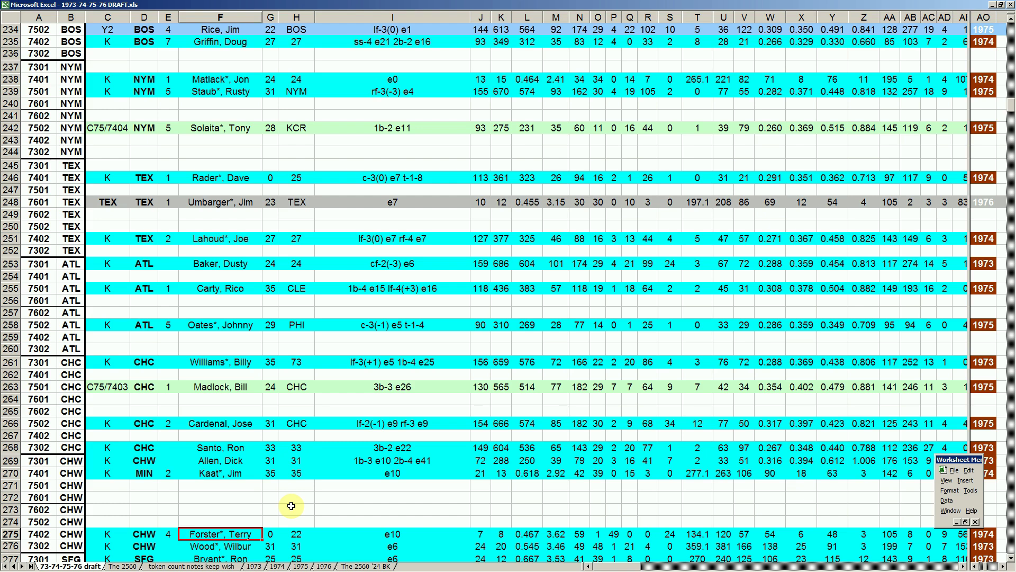
key(Up)
key(Down)
key(Up)
key(Down)
key(Up)
key(Down)
key(Down)
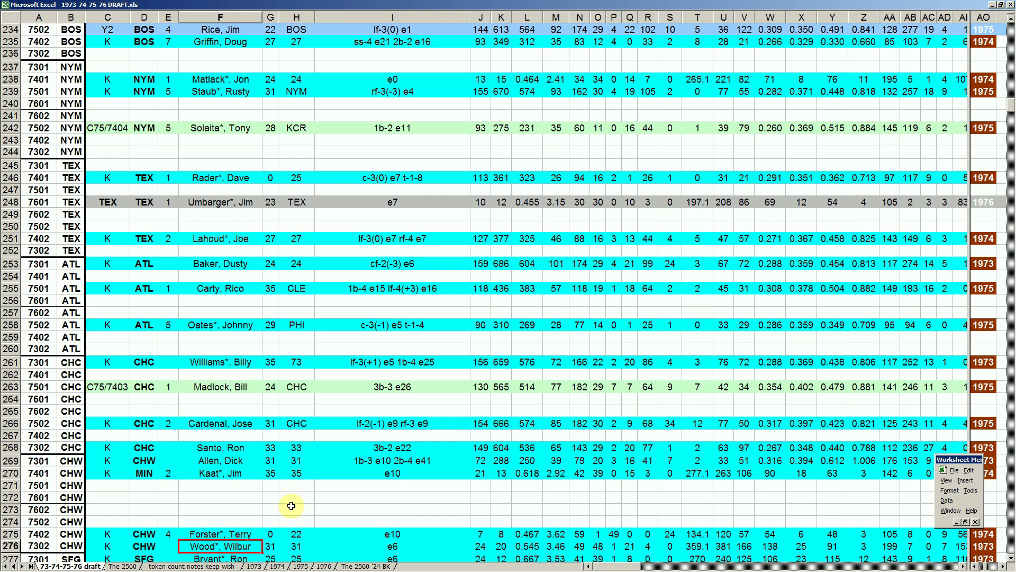
Recheck the last CHW slots from 7502 in row 274 to 7302 in row 276
key(Up)
key(Up)
key(Up)
key(Down)
key(Down)
key(Down)
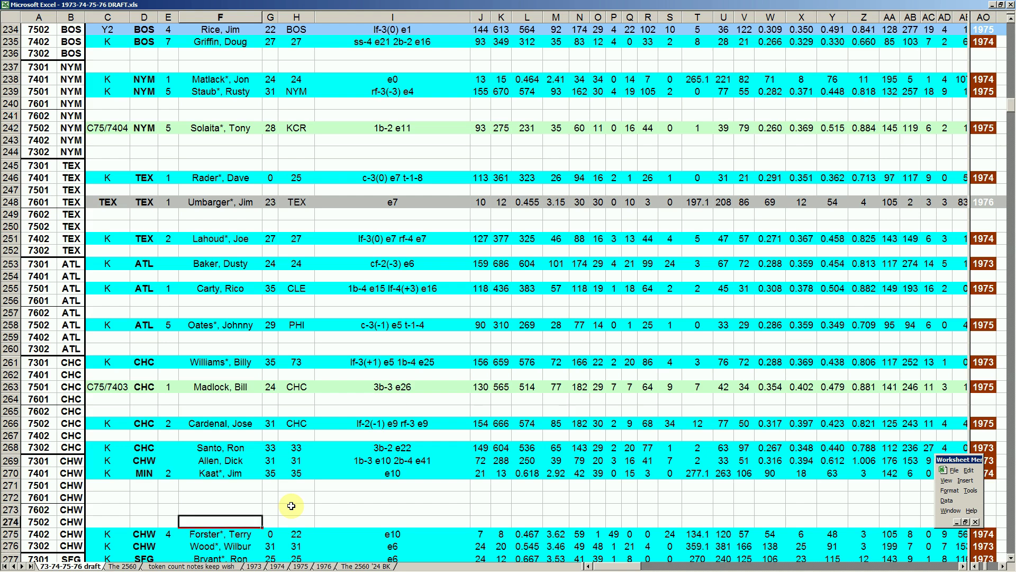
Look over the first SFG slots from pick 7301 in row 277 to pick 7501 in row 279
key(Down)
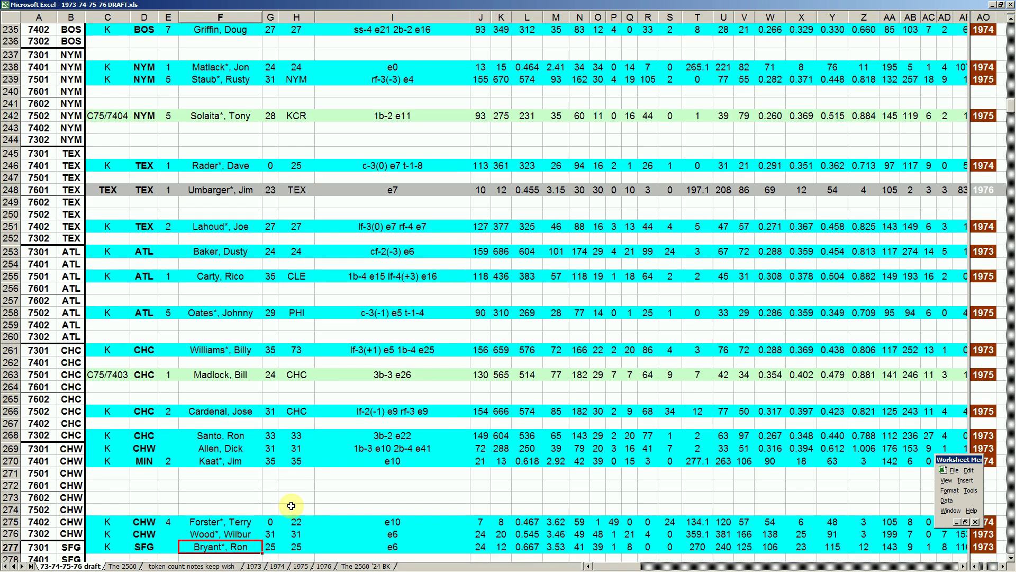
key(Down)
key(Down)
key(Up)
key(Up)
key(Up)
key(Down)
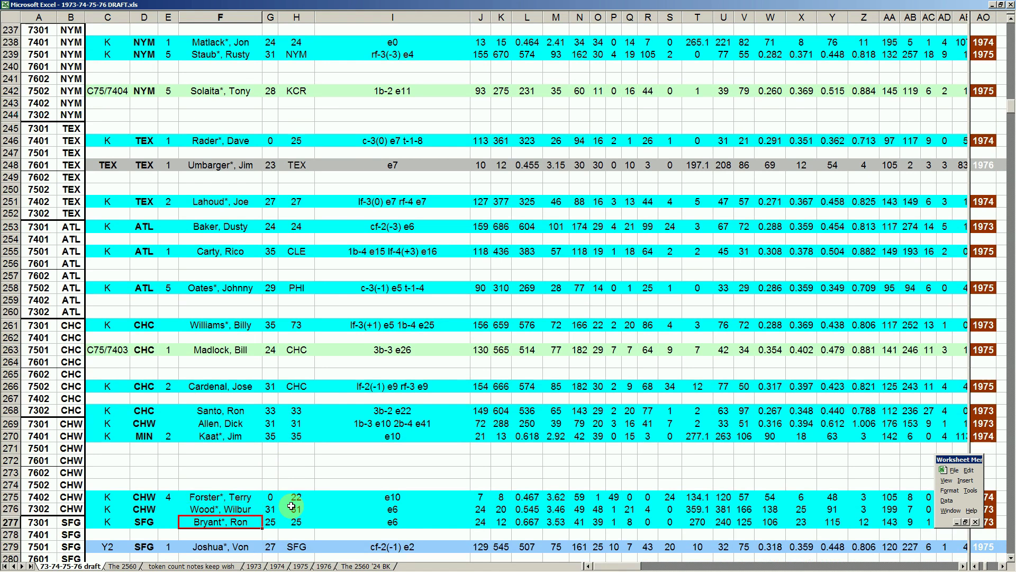
Look across the stats of SFG pick 7301 in row 277 and back to column J
key(Right)
key(Right)
key(Right)
key(Right)
key(Right)
key(Right)
key(Right)
key(Right)
key(Left)
key(Left)
key(Left)
key(Left)
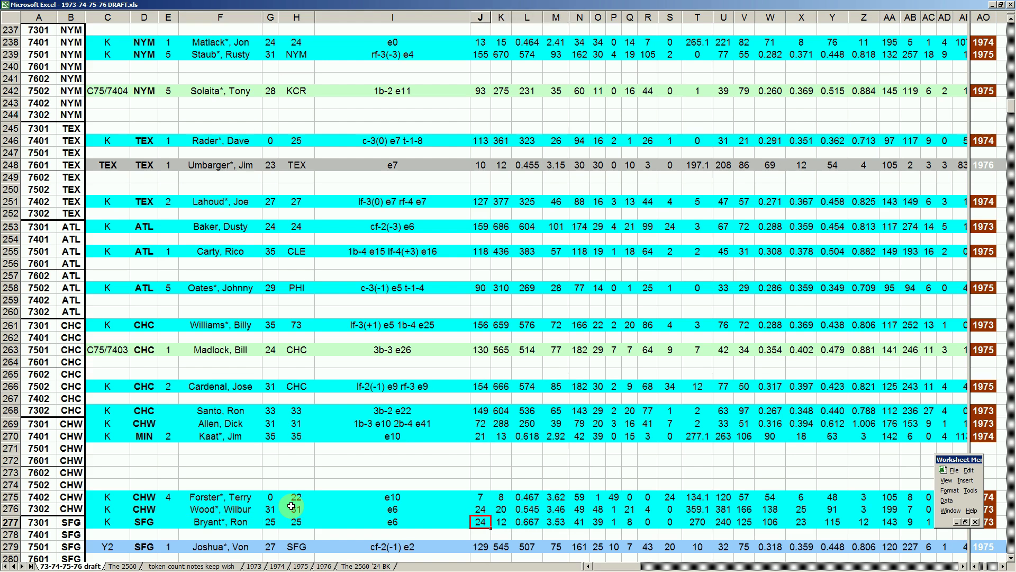
Compare CHW pick 7302 in row 276 with SFG pick 7301 in row 277, continuing down to pick 7501 in row 279
key(Up)
key(Down)
key(Up)
key(Down)
key(Up)
key(Down)
key(Down)
key(Down)
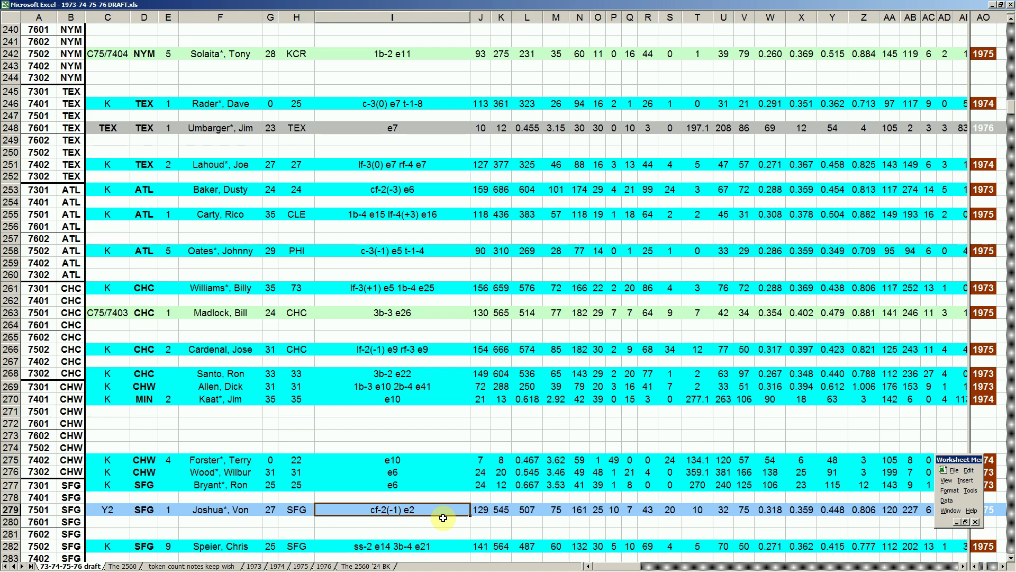
Look along the stats of SFG pick 7501 in row 279 from column I to column W
key(Up)
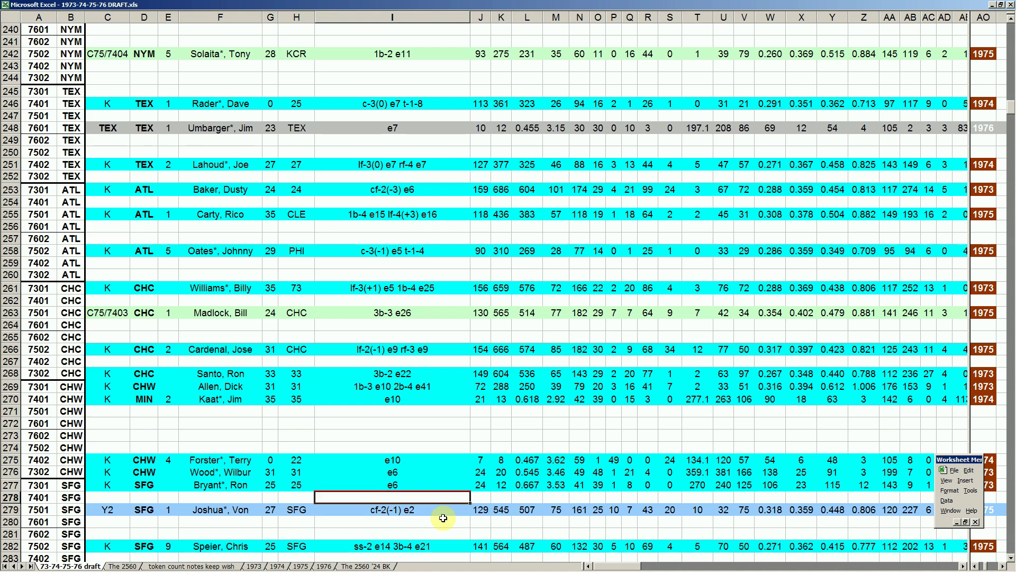
key(Down)
key(Right)
key(Right)
key(Right)
key(Right)
key(Right)
key(Right)
key(Right)
key(Right)
key(Right)
key(Right)
key(Right)
key(Right)
key(Right)
key(Right)
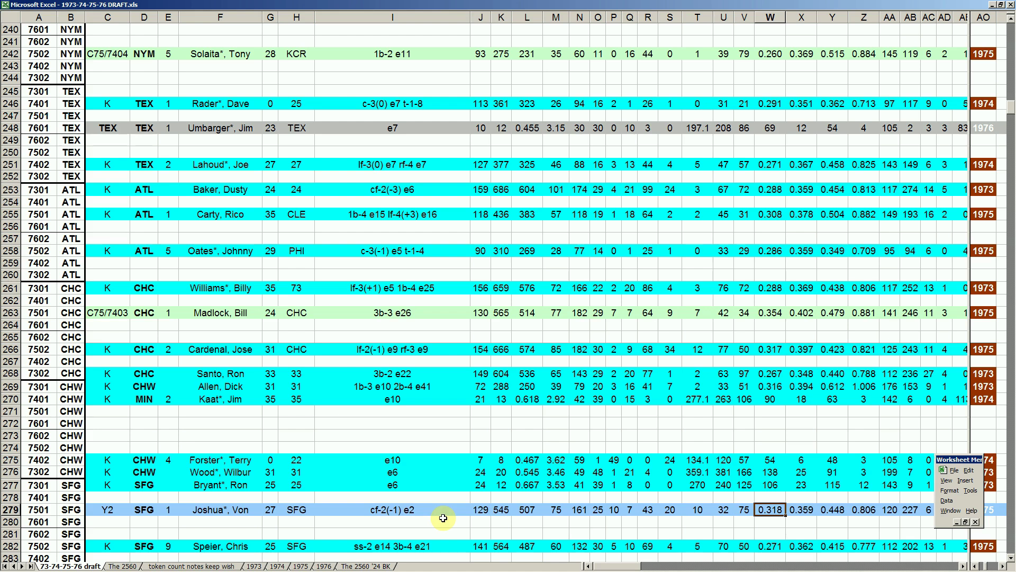
Look back along SFG pick 7501 in row 279 from column W to column G
key(Left)
key(Left)
key(Left)
key(Left)
key(Left)
key(Left)
key(Left)
key(Left)
key(Left)
key(Left)
key(Left)
key(Left)
key(Left)
key(Left)
key(Left)
key(Left)
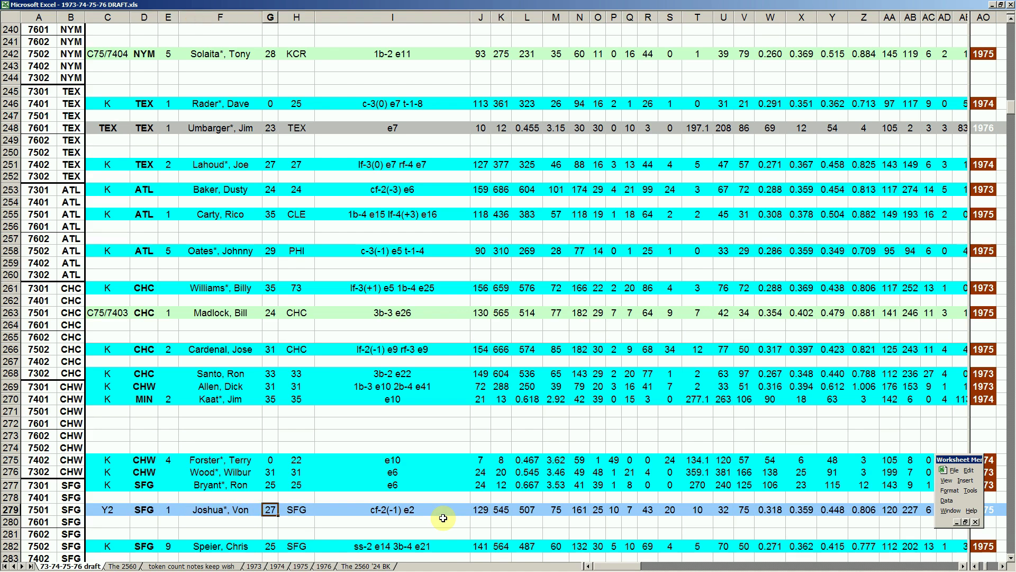
Look over the SFG slots from 7501 in row 279 to 7402 in row 283
key(Down)
key(Down)
key(Down)
key(Up)
key(Up)
key(Up)
key(Down)
key(Down)
key(Down)
key(Down)
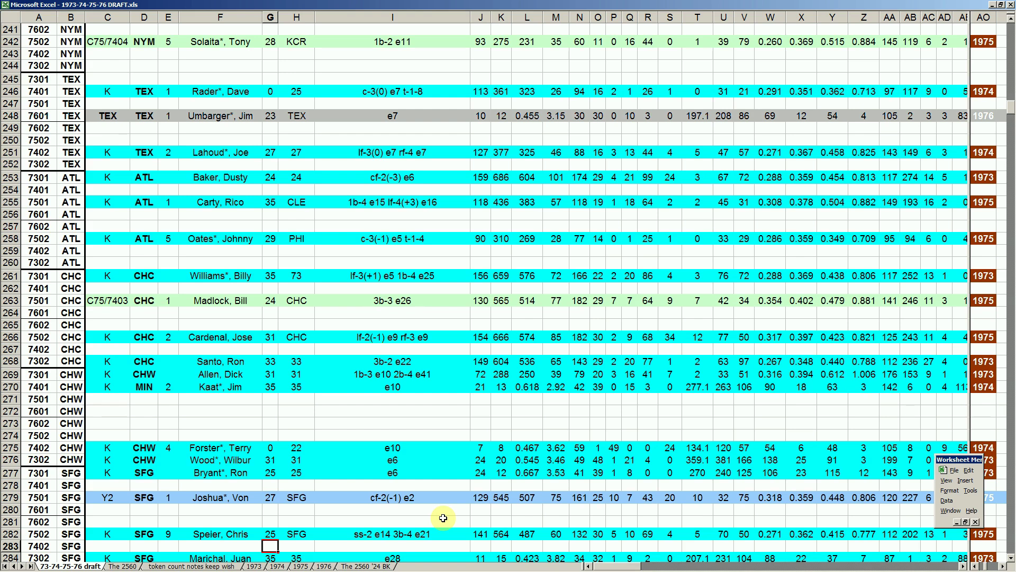
Look from the last SFG pick in row 284 down through the CIN slots to 7402 in row 291
key(Down)
key(Down)
key(Down)
key(Down)
key(Down)
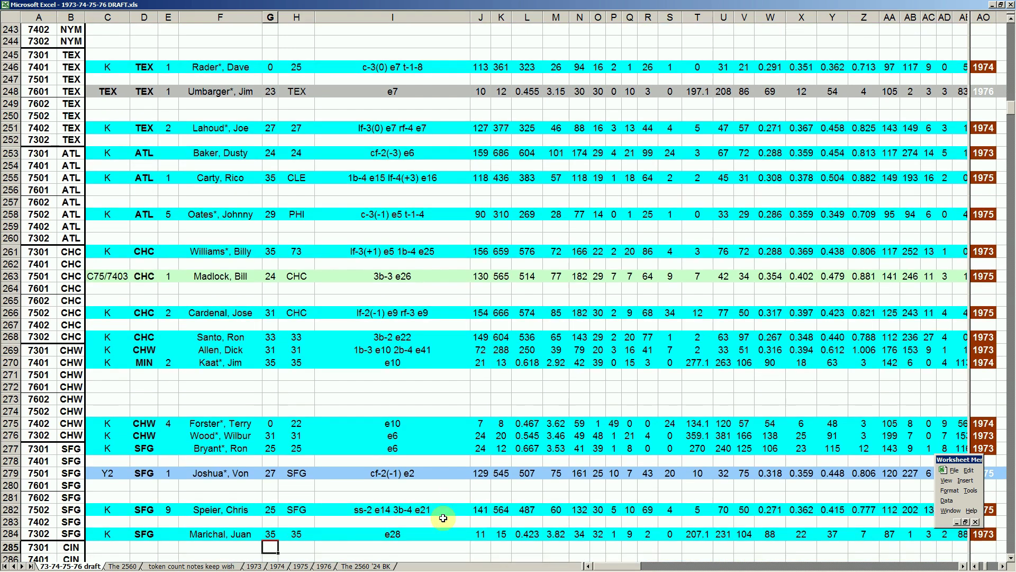
scroll(443, 518, down, 1)
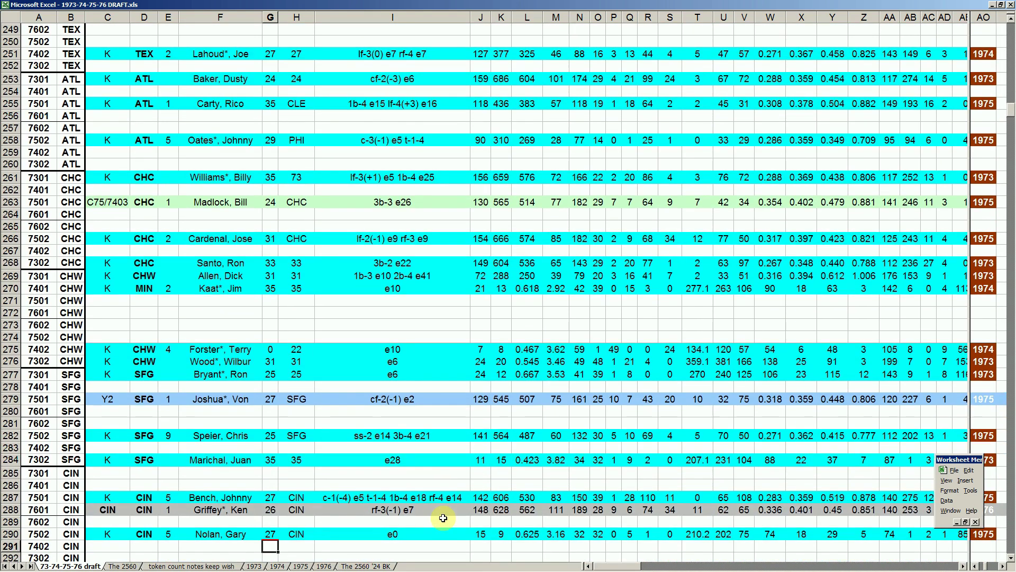
Check the CIN slots around row 289 and the team and player entries of pick 7601 in row 288
key(Up)
key(Left)
key(Down)
key(Down)
key(Down)
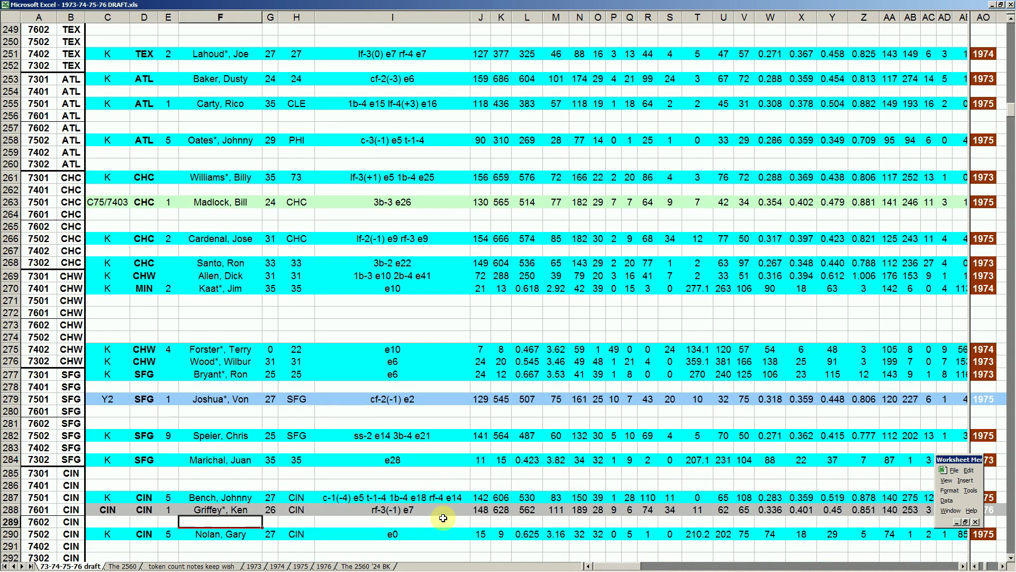
key(Up)
key(Up)
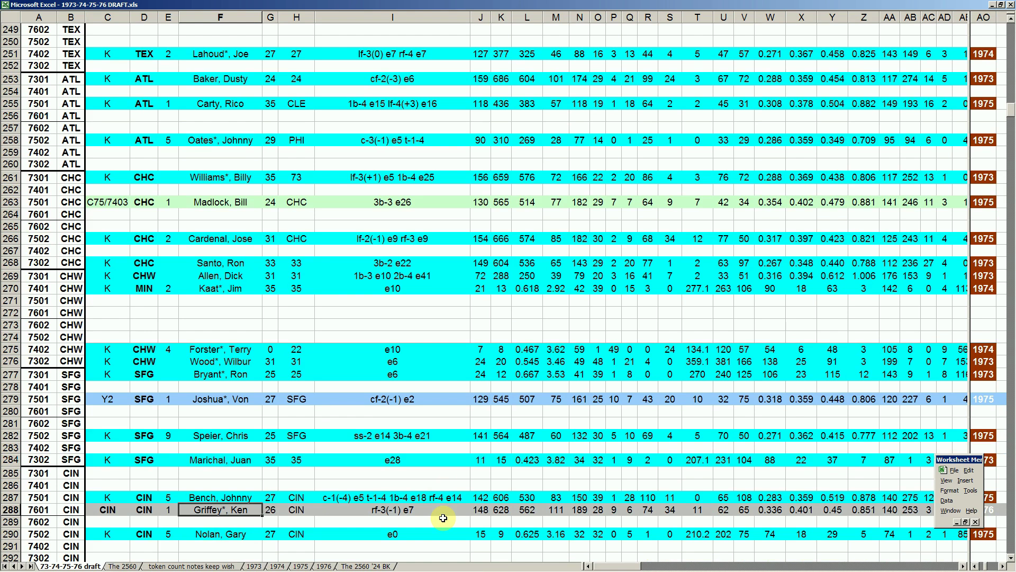
key(Left)
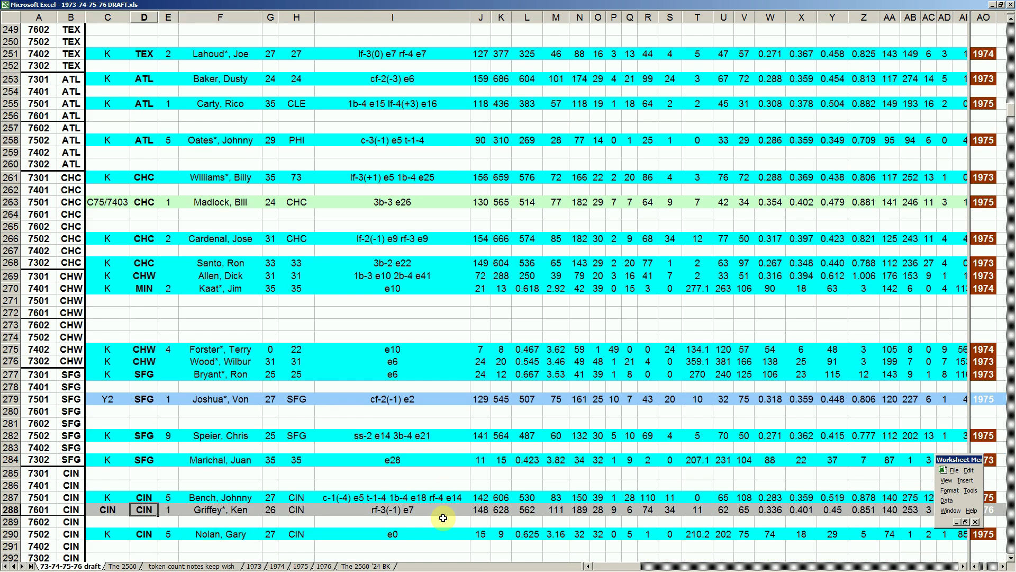
key(Right)
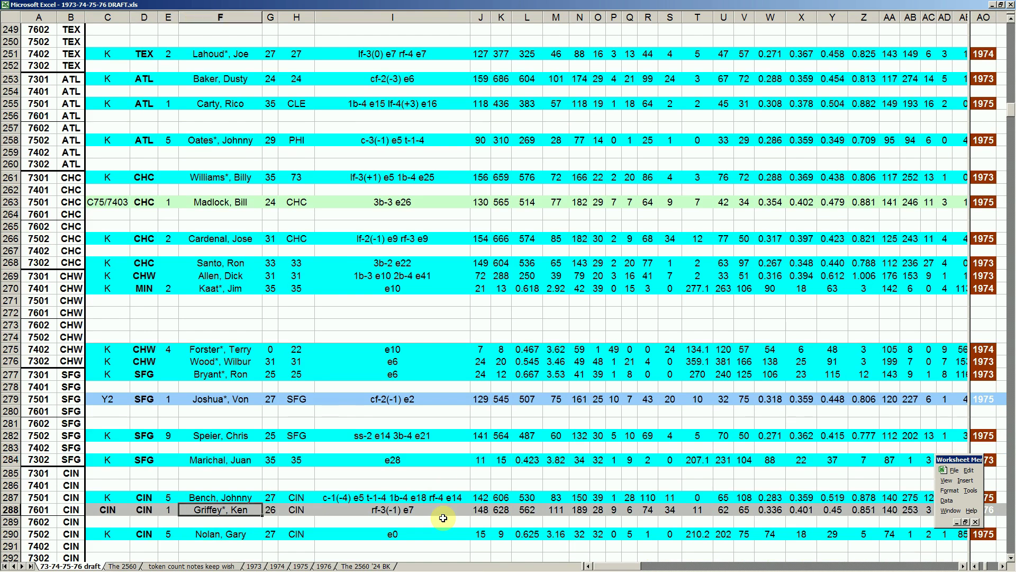
Look across the stats of CIN pick 7601 in row 288
key(Right)
key(Right)
key(Right)
key(Right)
key(Right)
key(Right)
key(Right)
key(Right)
key(Right)
key(Right)
key(Right)
key(Right)
key(Right)
key(Right)
key(Right)
key(Right)
key(Right)
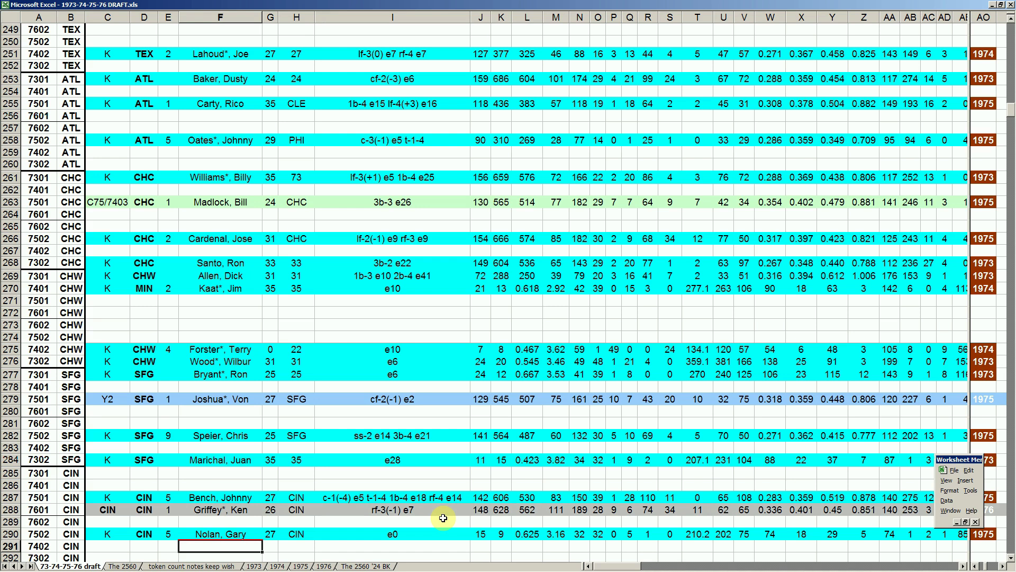
Look over the CIN slots from 7402 in row 291 up to pick 7601 in row 288, checking them repeatedly
key(Up)
key(Up)
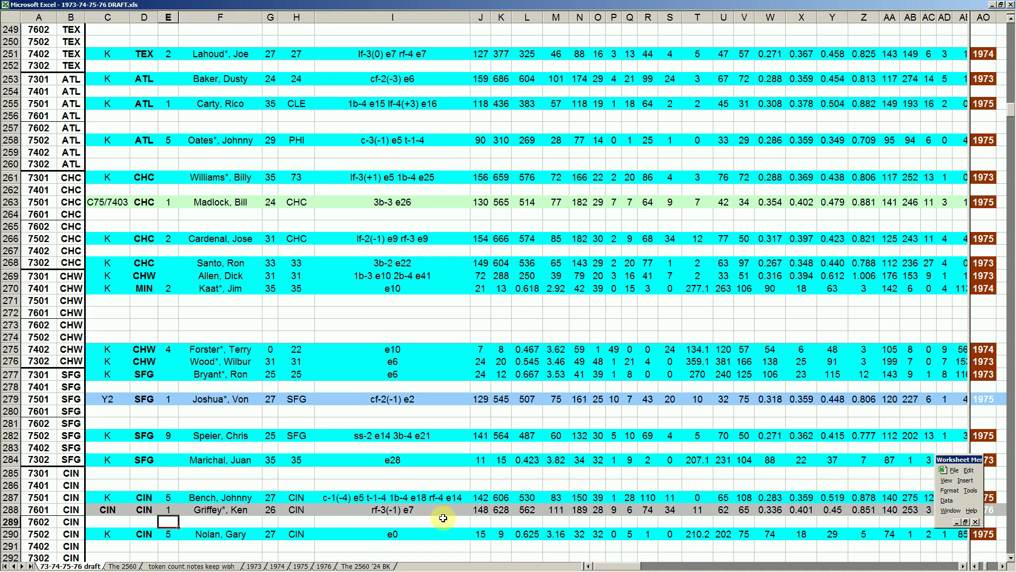
key(Up)
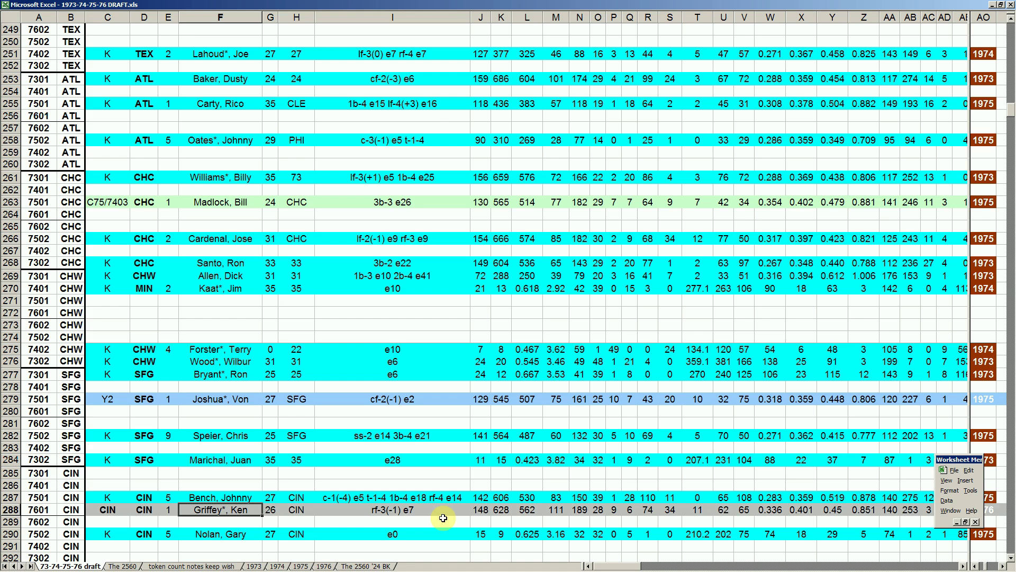
key(Down)
key(Up)
key(Down)
key(Down)
key(Down)
key(Up)
key(Up)
key(Down)
key(Up)
key(Up)
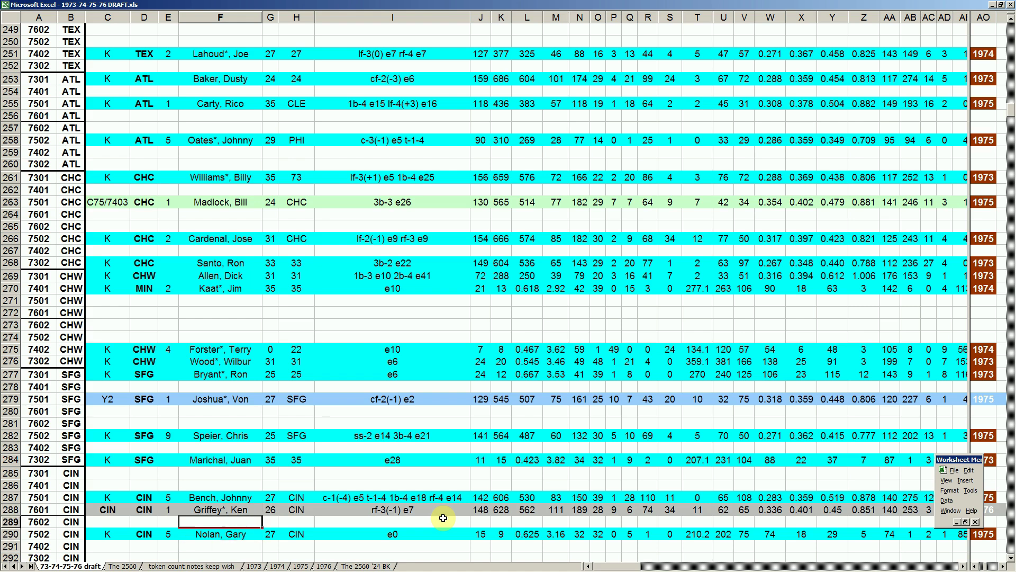
Look down the remaining CIN slots from 7602 in row 289 to 7302 in row 292
key(Down)
key(Down)
key(Up)
key(Up)
key(Down)
key(Down)
key(Down)
key(Down)
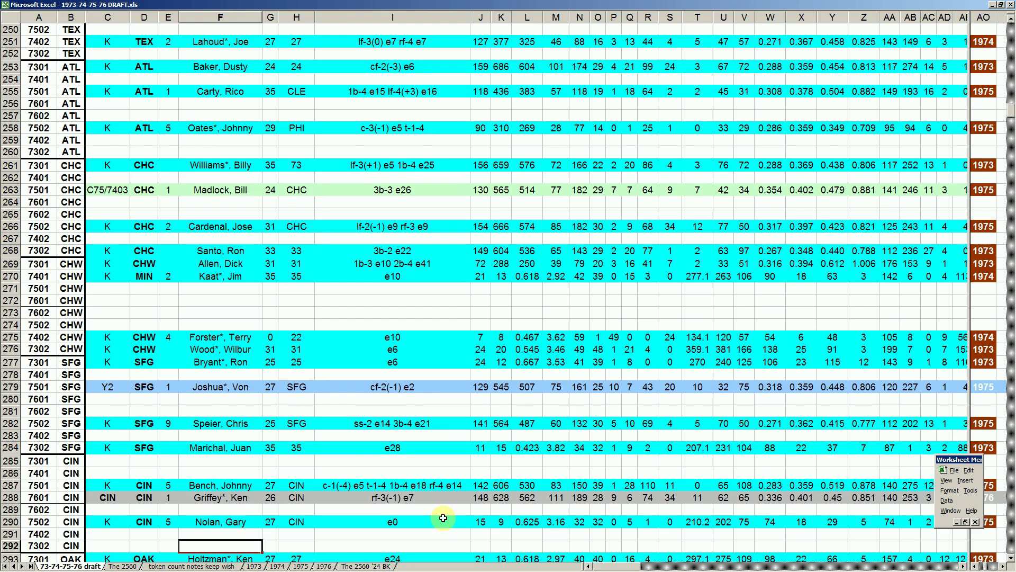
Look from CIN slot 7302 in row 292 up to picks 7501 and 7601, comparing rows 287 and 288
key(Up)
key(Up)
key(Up)
key(Up)
key(Up)
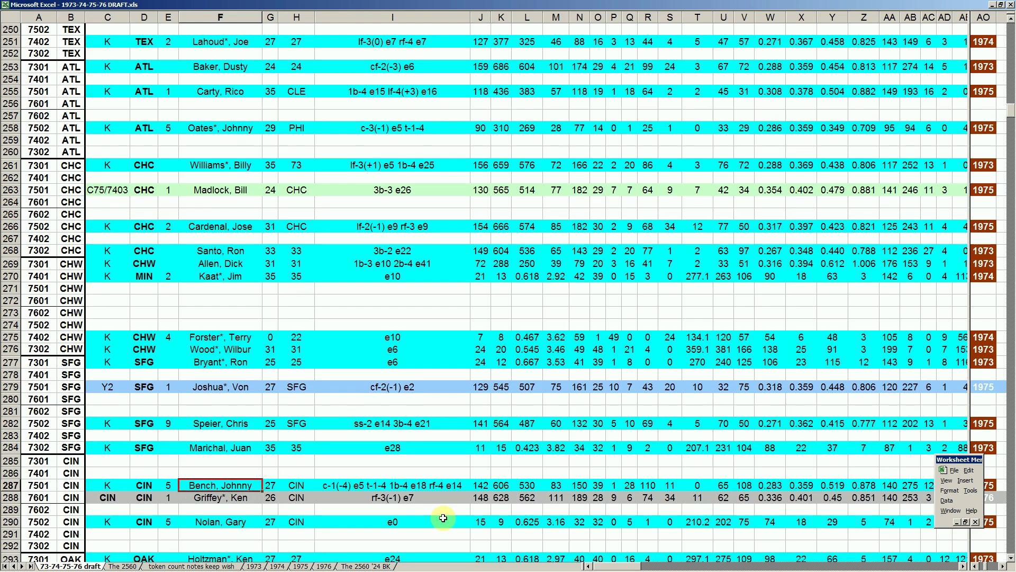
key(Down)
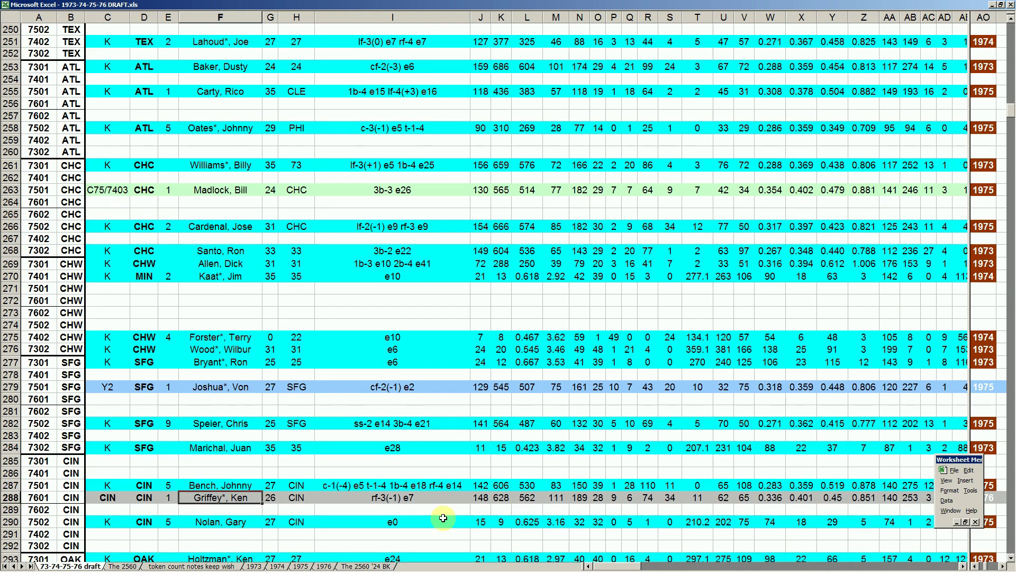
key(Down)
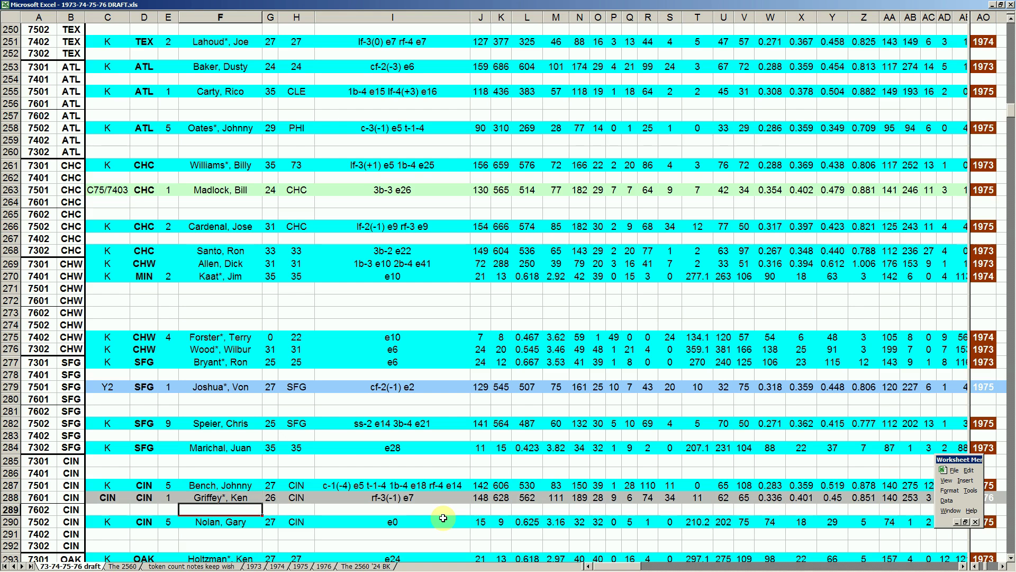
key(Up)
key(Up)
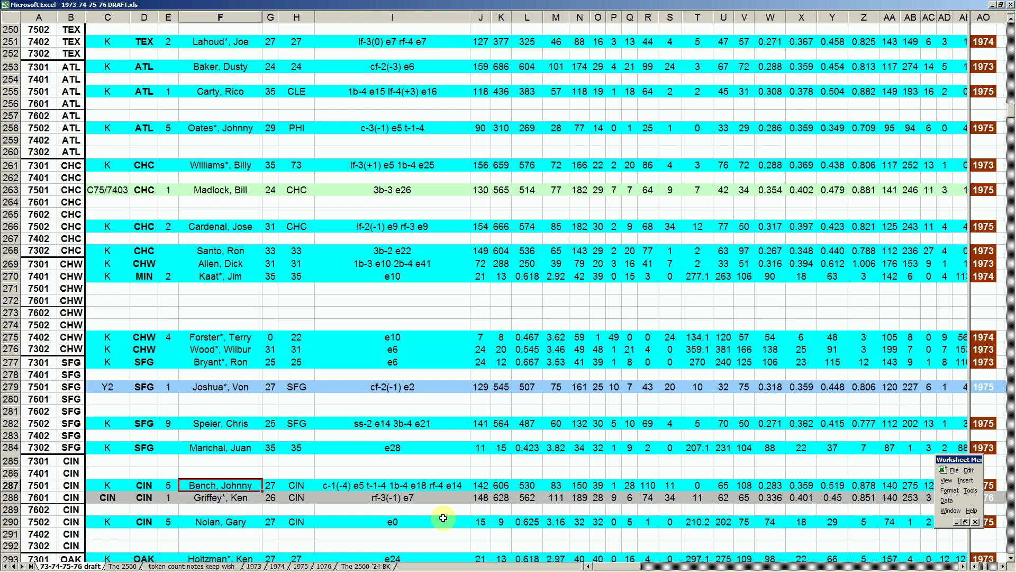
Look down the CIN slots from 7401 in row 286 past pick 7502 in row 290
key(Up)
key(Down)
key(Down)
key(Down)
key(Down)
key(Down)
key(Down)
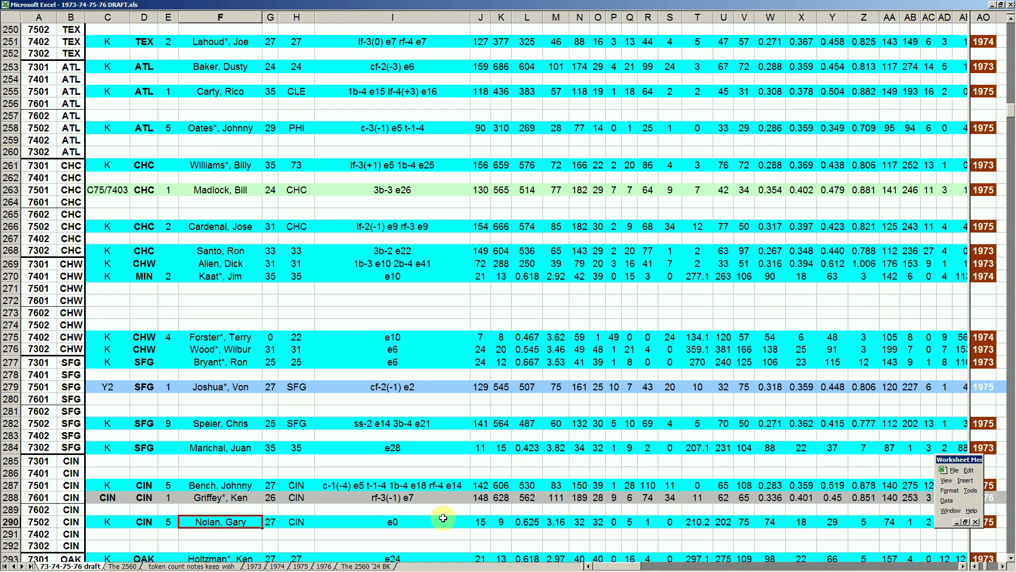
Recheck the CIN picks between 7502 in row 290 and 7501 in row 287
key(Up)
key(Up)
key(Up)
key(Up)
key(Up)
key(Down)
key(Down)
key(Down)
key(Up)
key(Up)
key(Up)
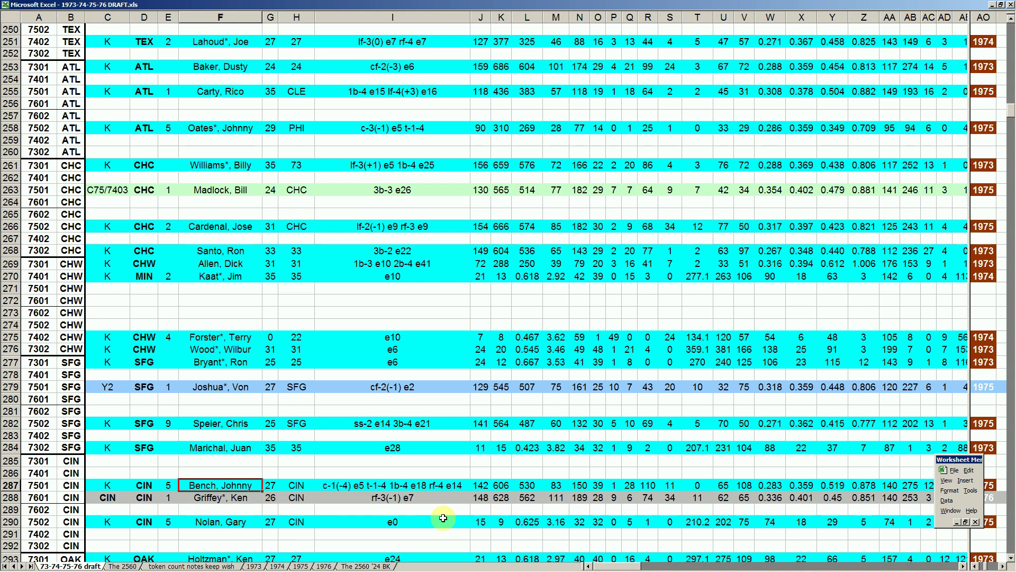
Look from CIN pick 7501 in row 287 down to OAK pick 7401 in row 294
key(Down)
key(Down)
key(Down)
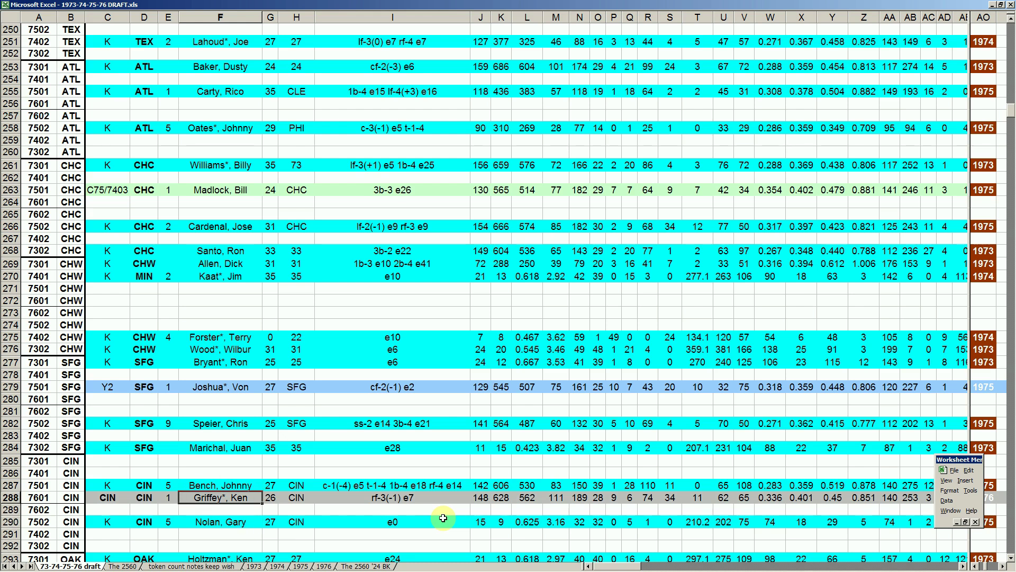
key(Down)
key(Down)
key(Down)
key(Down)
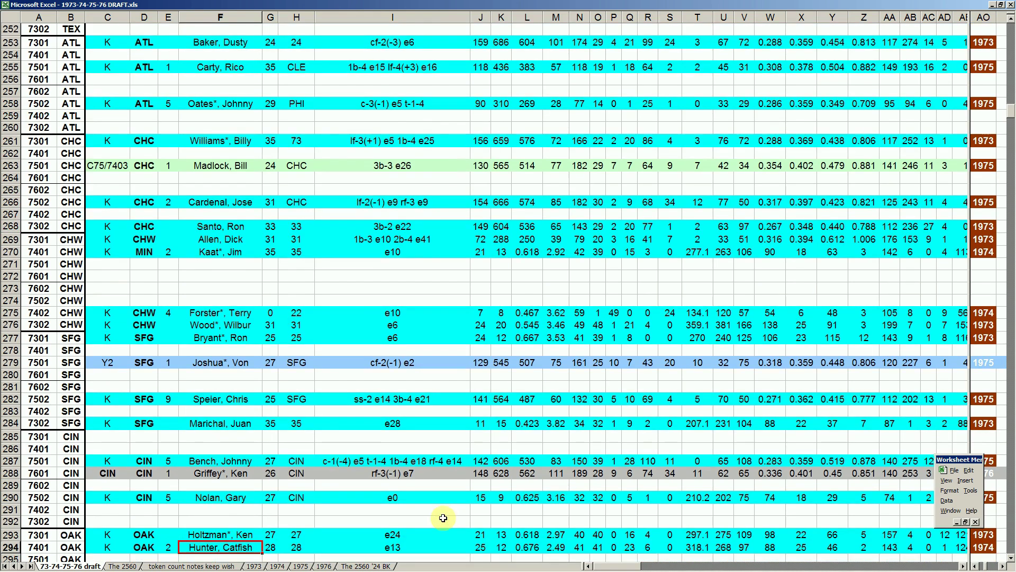
Look down the OAK slots from 7501 in row 295 to 7302 in row 300 and back up to pick 7301
key(Down)
key(Down)
key(Down)
key(Down)
key(Down)
key(Down)
key(Up)
key(Up)
key(Up)
key(Up)
key(Up)
key(Up)
key(Up)
Recheck the upper OAK slots around 7401, 7501 and 7601 in rows 294 to 296
key(Down)
key(Down)
key(Down)
key(Down)
key(Up)
key(Up)
key(Up)
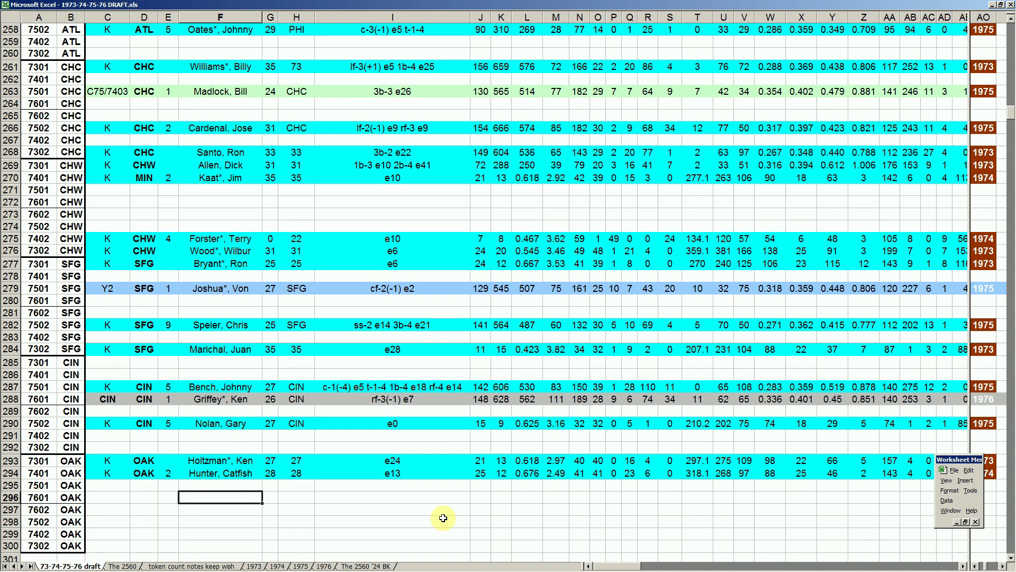
Look across the keeper columns of OAK pick 7401 in row 294, and check pick 7301 in row 293
key(Left)
key(Left)
key(Left)
key(Left)
key(Right)
key(Right)
key(Right)
key(Right)
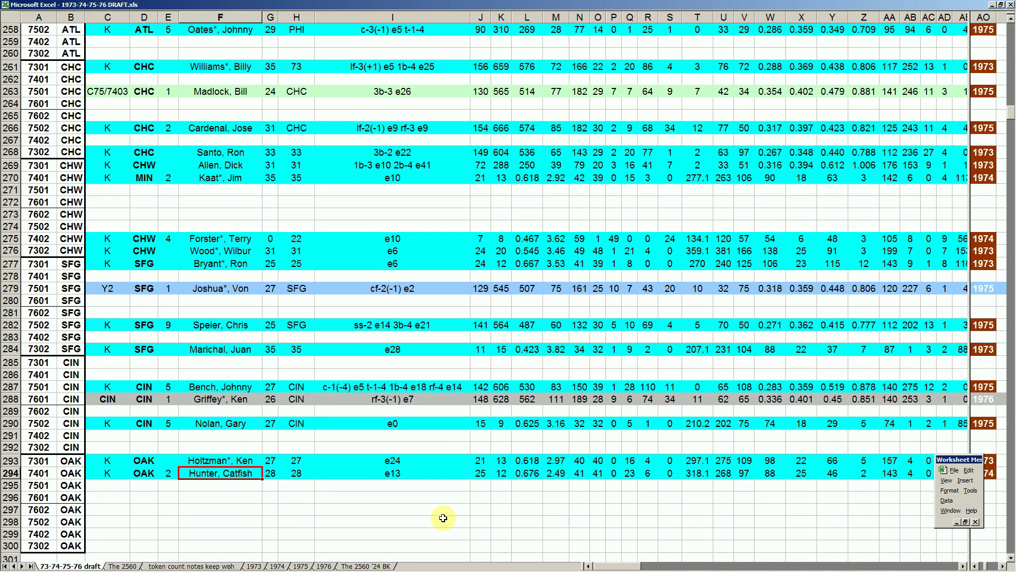
key(Up)
key(Up)
key(Down)
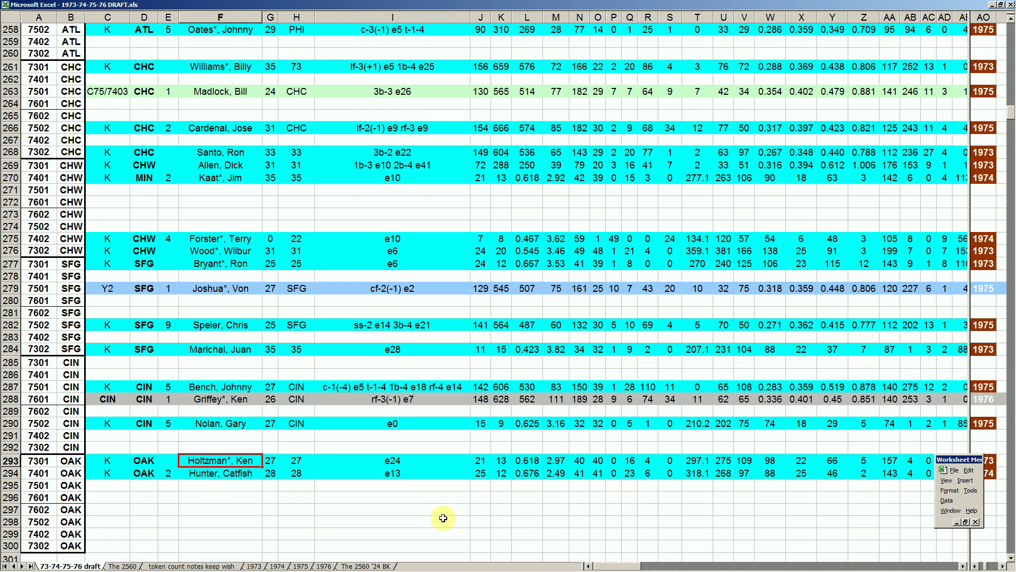
Compare the open OAK slot 7501 in row 295 with pick 7401, ending on that pick's column E value
key(Down)
key(Down)
key(Down)
key(Up)
key(Up)
key(Down)
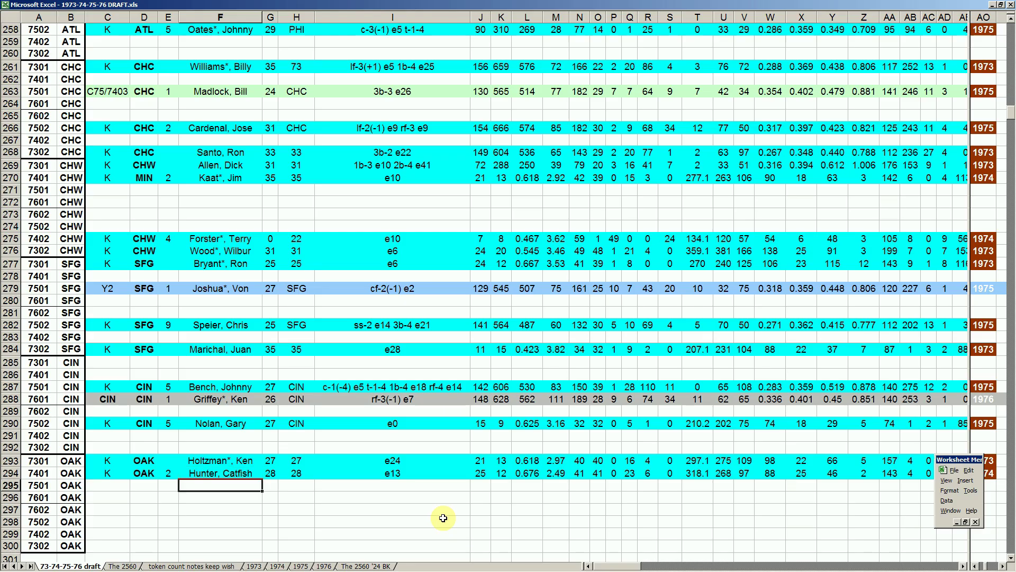
key(Up)
key(Left)
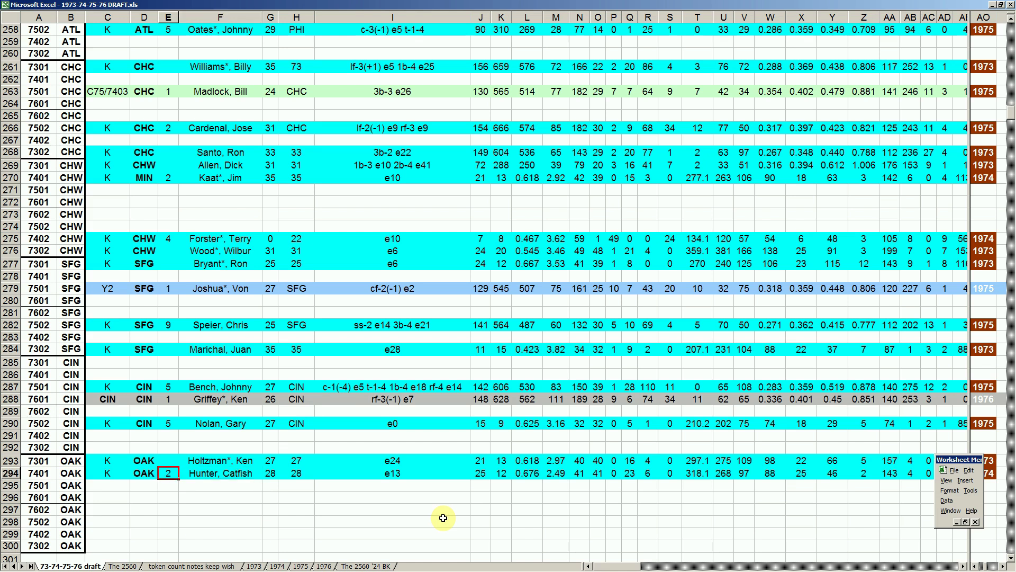
Look down the remaining OAK slots to the end of the draft list below row 300
key(Down)
key(Down)
key(Down)
key(Down)
key(Down)
key(Down)
key(Down)
scroll(443, 517, down, 2)
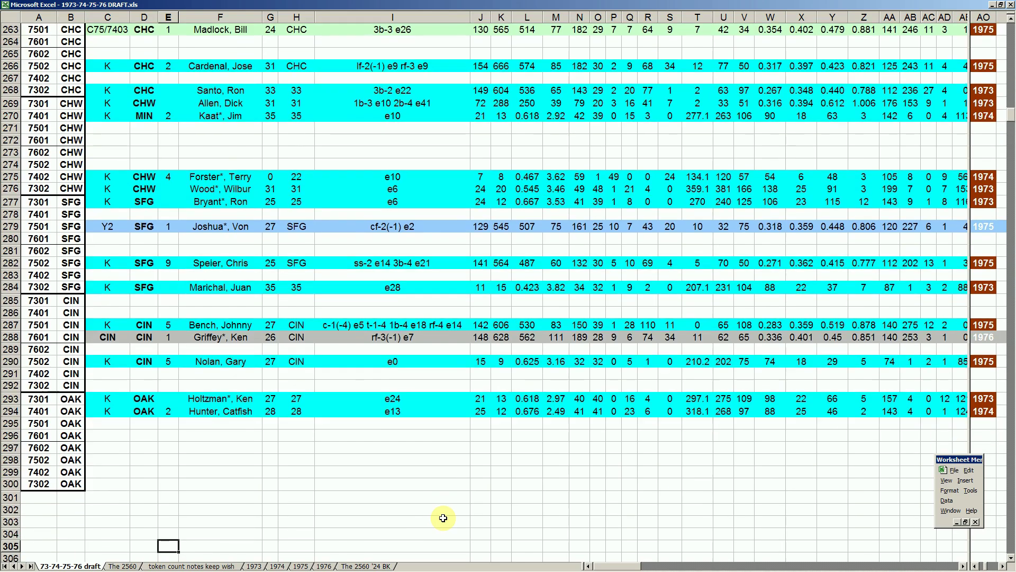
Look back up through the team blocks from below OAK in row 305 to the LAD slots around row 87
key(Up)
key(Up)
key(Up)
key(Up)
key(Up)
key(Up)
key(Up)
key(Up)
key(Up)
key(Up)
key(Up)
key(Up)
key(Up)
key(Up)
key(Up)
key(Up)
key(Up)
key(Up)
key(Up)
key(Up)
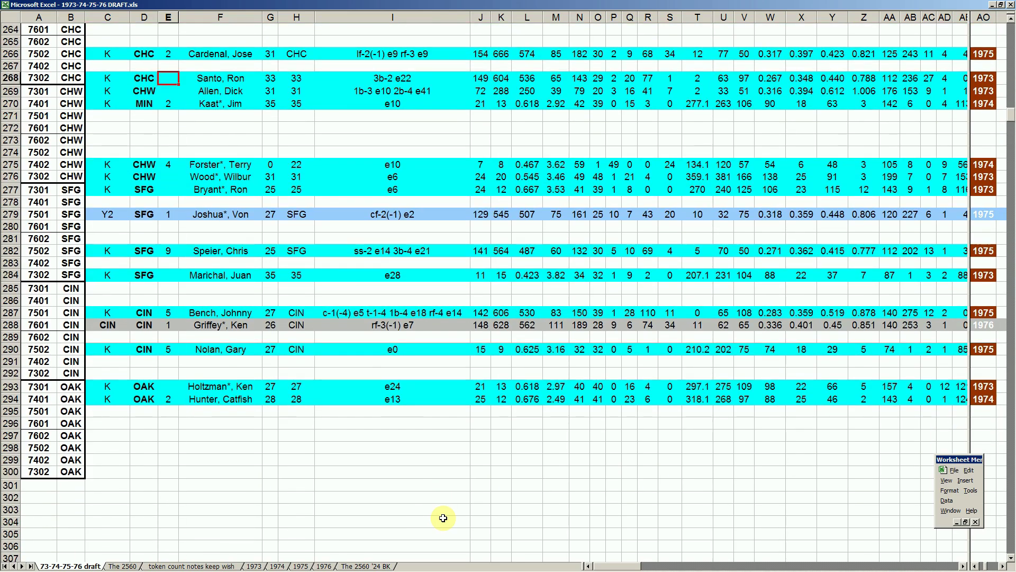
key(Up)
key(Up)
key(Up)
key(Up)
key(Up)
key(Up)
key(Up)
key(Up)
key(Up)
key(Up)
key(Up)
key(Up)
key(Up)
key(Up)
key(Up)
key(Up)
key(Up)
key(Up)
key(Up)
key(Up)
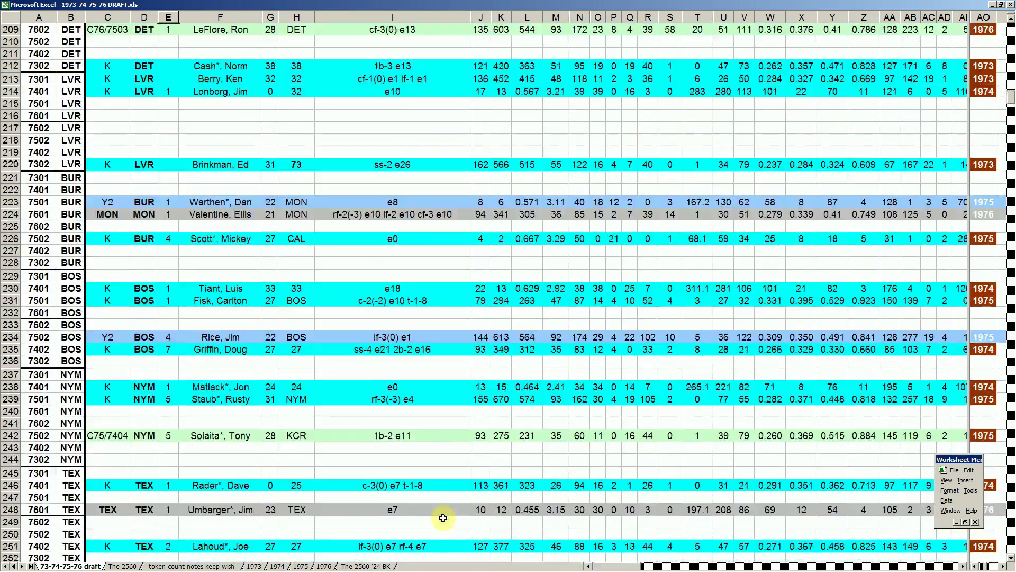
key(Up)
key(Up)
key(Up)
key(Up)
key(Up)
key(Up)
key(Up)
key(Up)
key(Up)
key(Up)
key(Up)
key(Up)
key(Up)
key(Up)
key(Up)
key(Up)
key(Up)
key(Up)
key(Up)
key(Up)
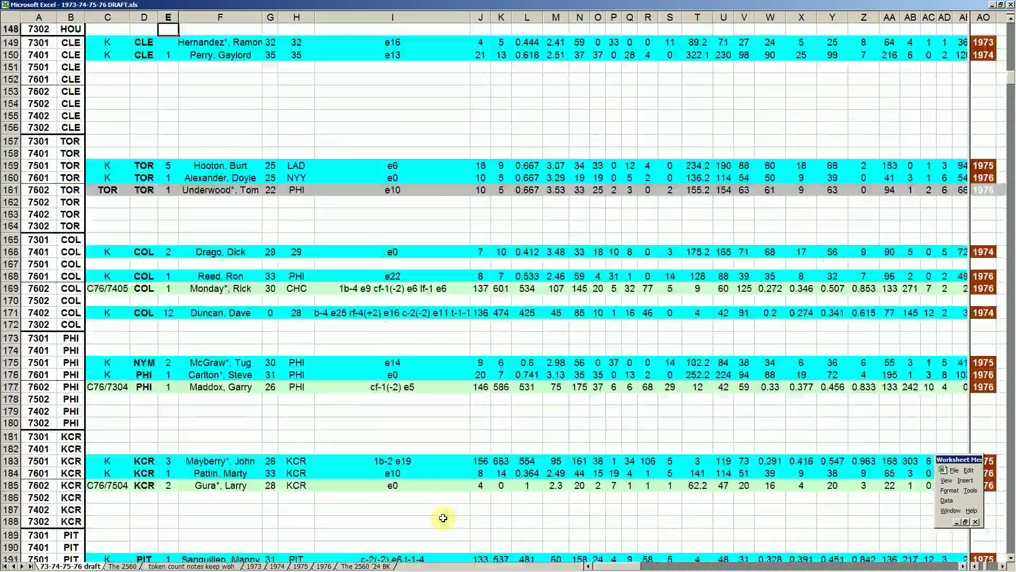
key(Up)
key(Up)
key(Up)
key(Up)
key(Up)
key(Up)
key(Up)
key(Up)
key(Up)
key(Up)
key(Up)
key(Up)
key(Up)
key(Up)
key(Up)
key(Up)
key(Up)
key(Up)
key(Up)
key(Up)
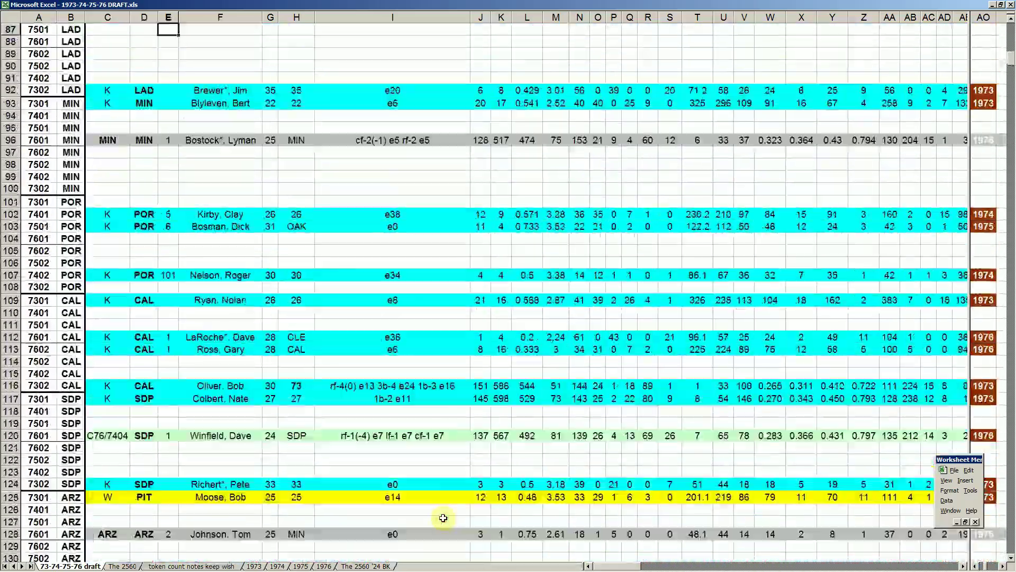
key(Up)
key(Up)
key(Up)
key(Up)
key(Up)
key(Up)
key(Up)
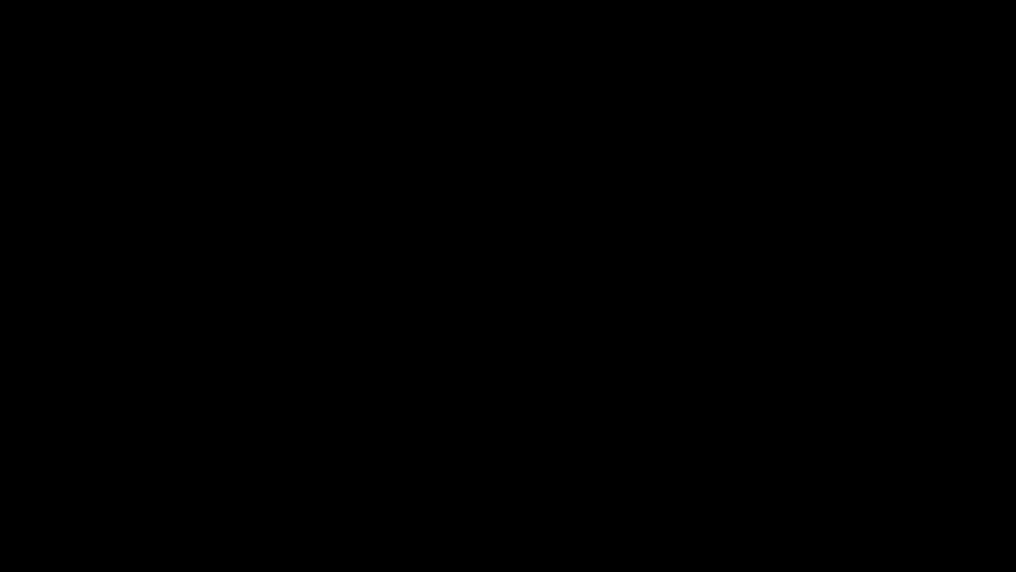